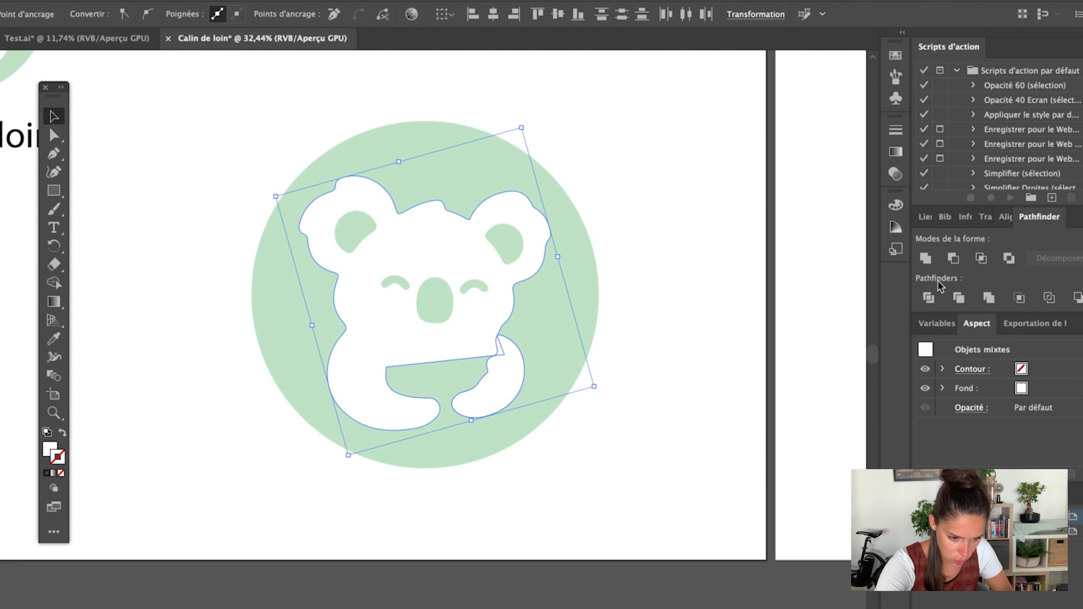
Step: Unite the selected white koala shapes into a single shape with Pathfinder
{"action": "left_click", "coordinate": [926, 259]}
{"action": "left_click", "coordinate": [557, 135]}
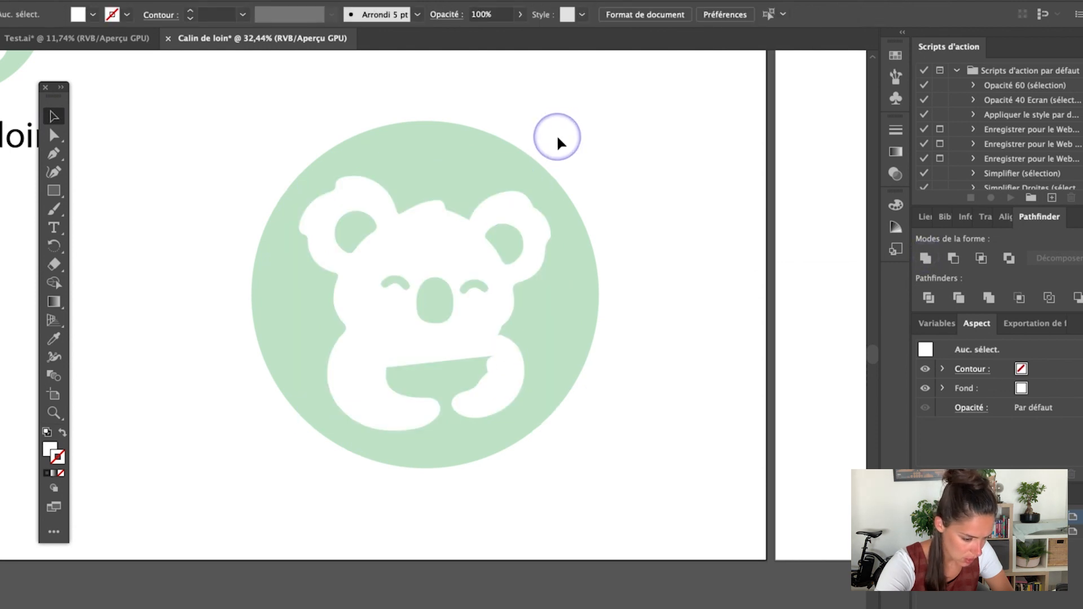
Step: Reposition the upper corner anchors of the gap between the koala's arms to level its top edge
{"action": "scroll", "coordinate": [556, 134], "scroll_direction": "down", "scroll_amount": 2}
{"action": "scroll", "coordinate": [556, 135], "scroll_direction": "up", "scroll_amount": 5}
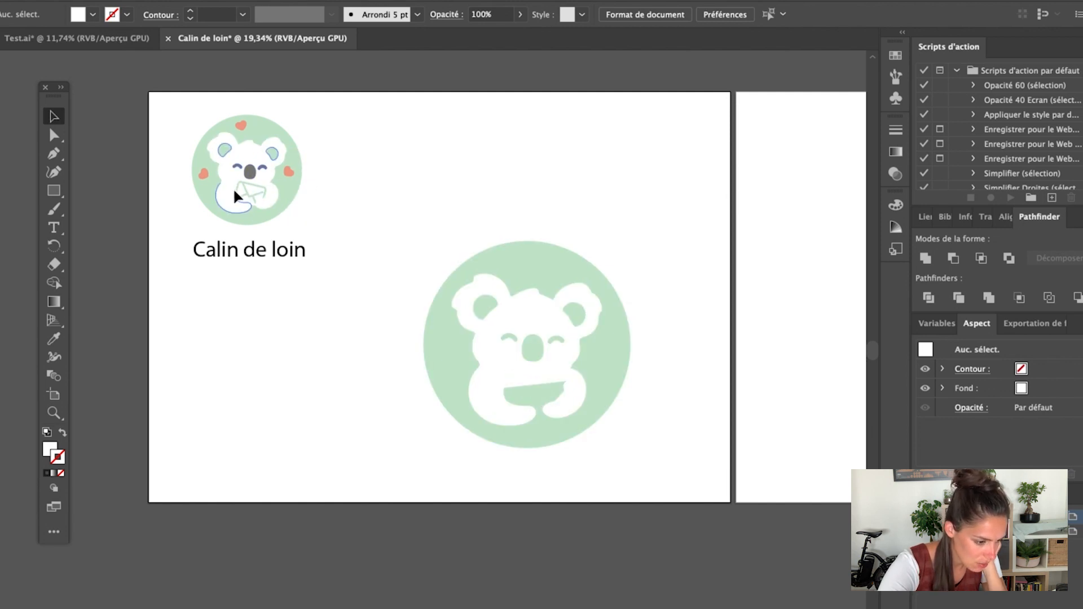
{"action": "scroll", "coordinate": [530, 382], "scroll_direction": "up", "scroll_amount": 4}
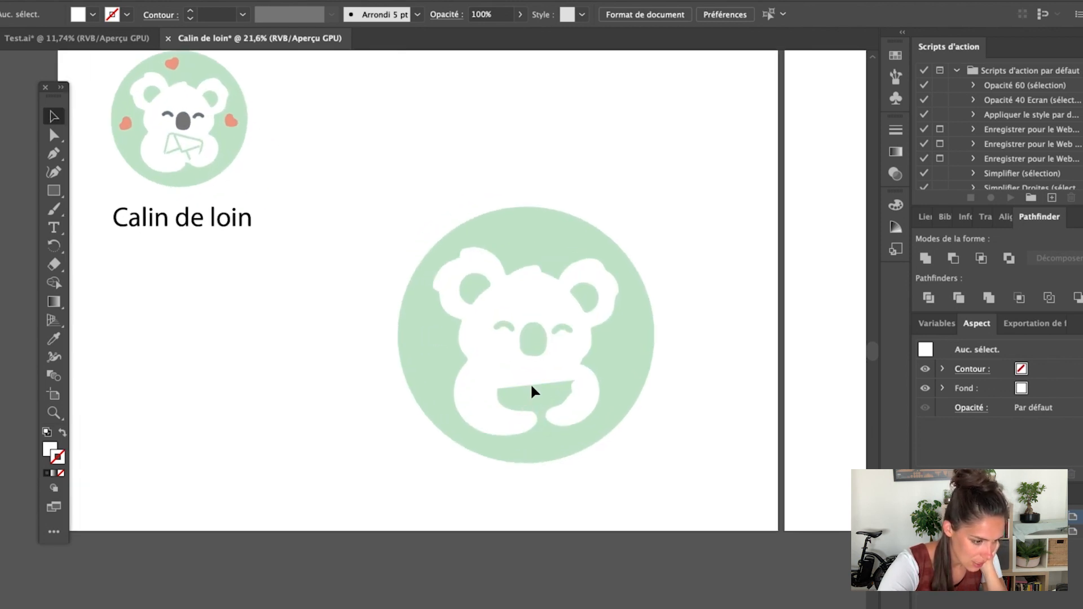
{"action": "left_click", "coordinate": [53, 136]}
{"action": "scroll", "coordinate": [575, 402], "scroll_direction": "up", "scroll_amount": 2}
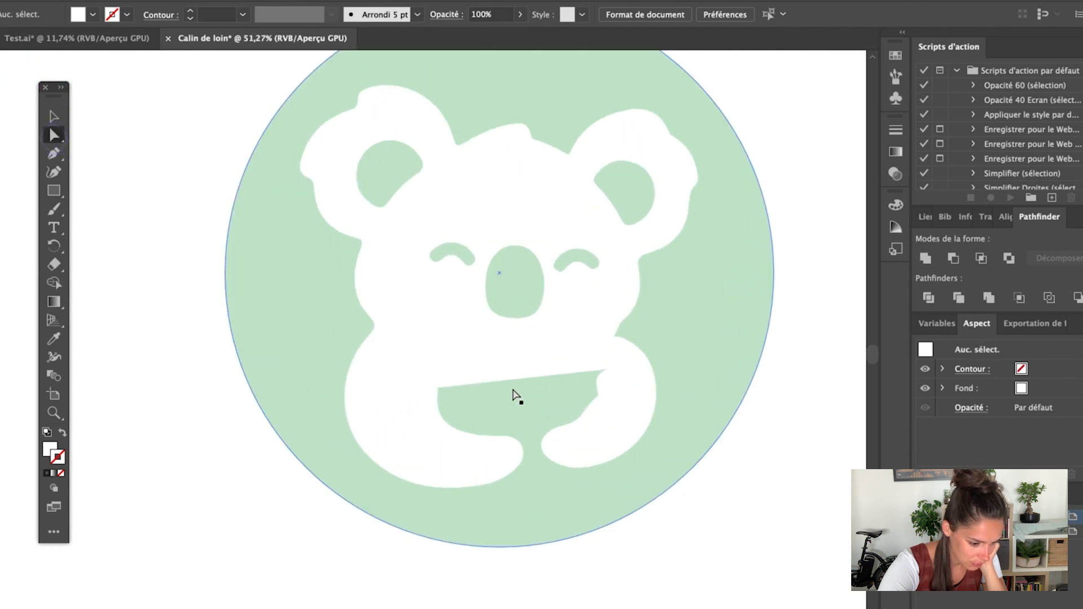
{"action": "left_click", "coordinate": [483, 389]}
{"action": "left_click_drag", "start_coordinate": [522, 375], "coordinate": [446, 366]}
{"action": "left_click_drag", "start_coordinate": [596, 383], "coordinate": [599, 371]}
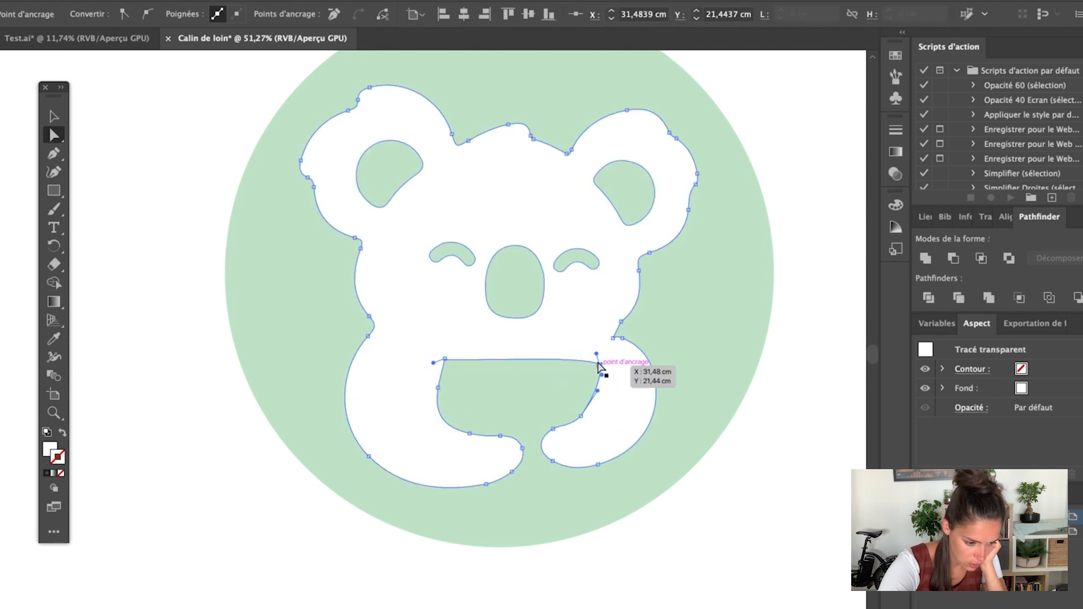
{"action": "left_click_drag", "start_coordinate": [435, 369], "coordinate": [441, 344]}
Step: Move the gap's upper-right anchor inward and adjust its handles so the top and right edges run straight
{"action": "scroll", "coordinate": [445, 359], "scroll_direction": "up", "scroll_amount": 2}
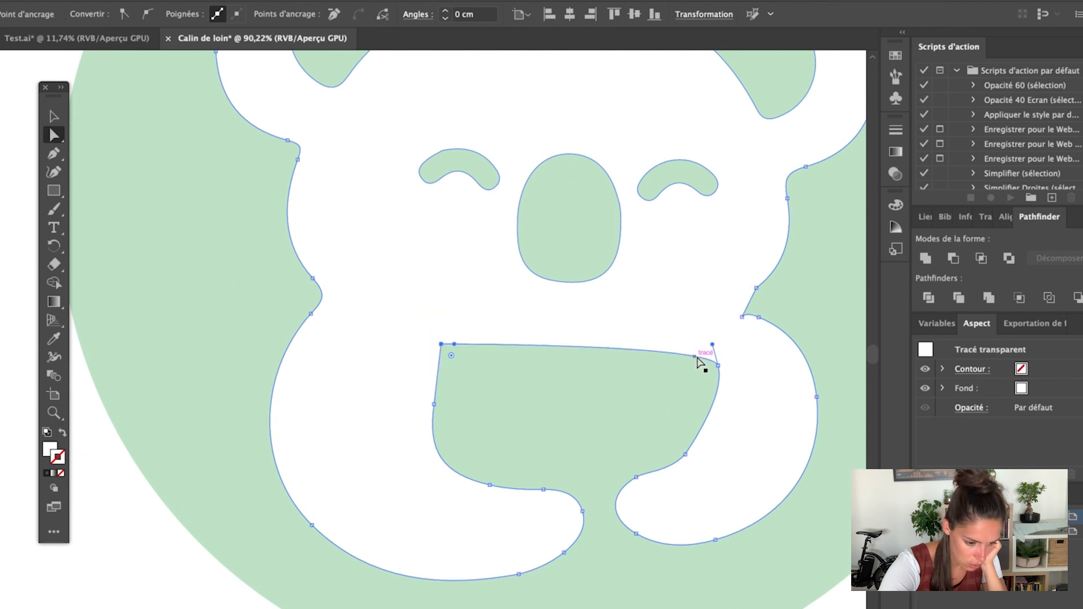
{"action": "left_click_drag", "start_coordinate": [718, 366], "coordinate": [696, 353]}
{"action": "left_click_drag", "start_coordinate": [715, 410], "coordinate": [689, 440]}
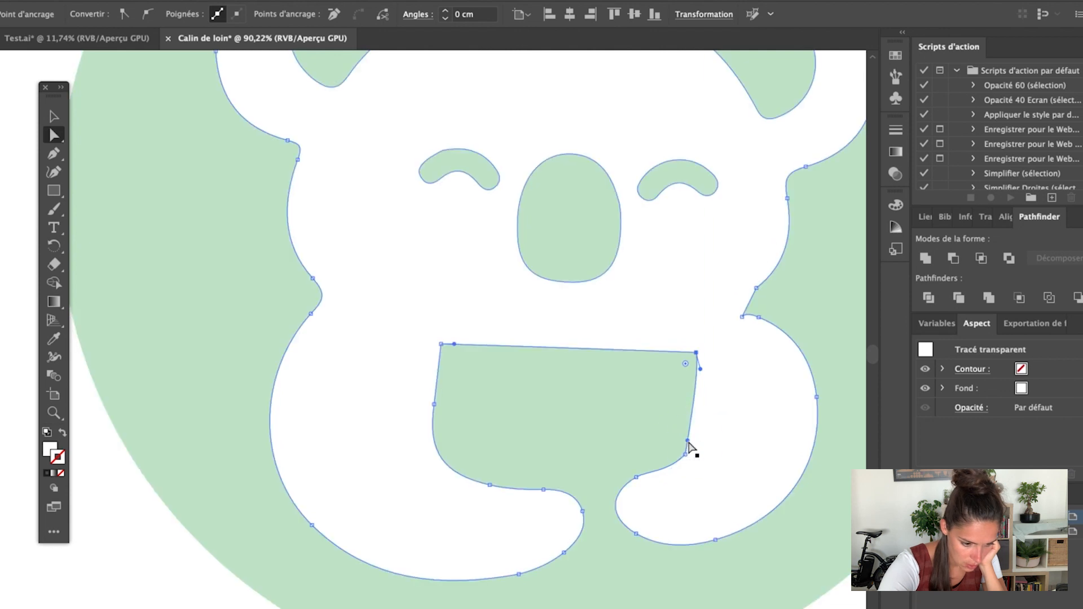
{"action": "left_click_drag", "start_coordinate": [705, 372], "coordinate": [695, 394]}
Step: Round both upper corners of the gap between the arms by about 0.4 cm
{"action": "scroll", "coordinate": [564, 367], "scroll_direction": "down", "scroll_amount": 1}
{"action": "left_click_drag", "start_coordinate": [423, 339], "coordinate": [429, 342]}
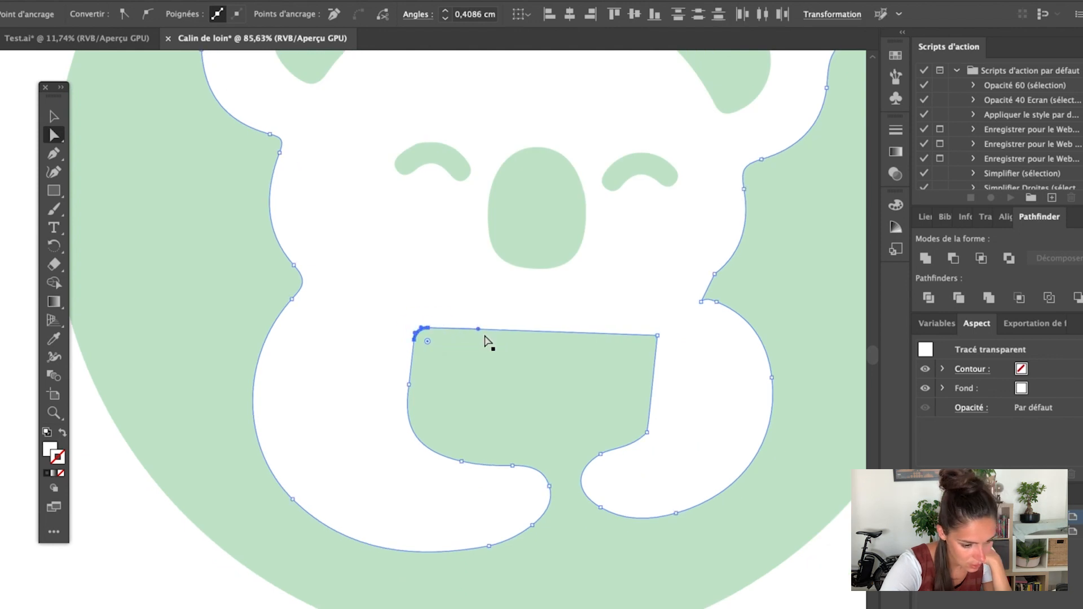
{"action": "left_click", "coordinate": [657, 337]}
{"action": "left_click", "coordinate": [646, 346]}
{"action": "left_click_drag", "start_coordinate": [647, 349], "coordinate": [644, 351]}
{"action": "left_click", "coordinate": [602, 559]}
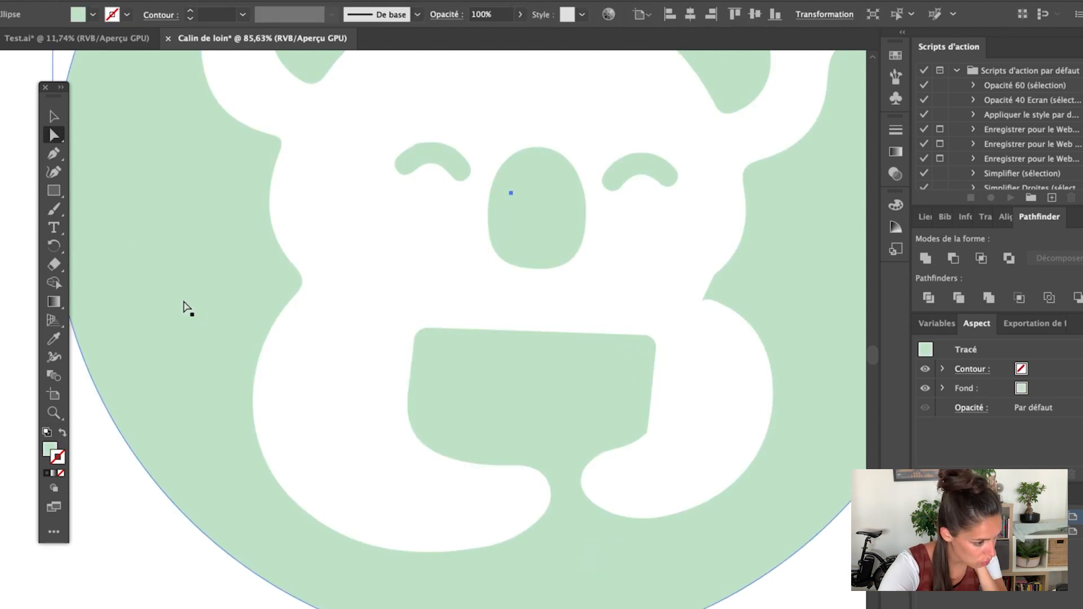
Step: Draw a V-shaped envelope flap with the Pen tool across the gap, from one upper corner to the other
{"action": "left_click", "coordinate": [54, 154]}
{"action": "left_click", "coordinate": [414, 325]}
{"action": "left_click", "coordinate": [544, 396]}
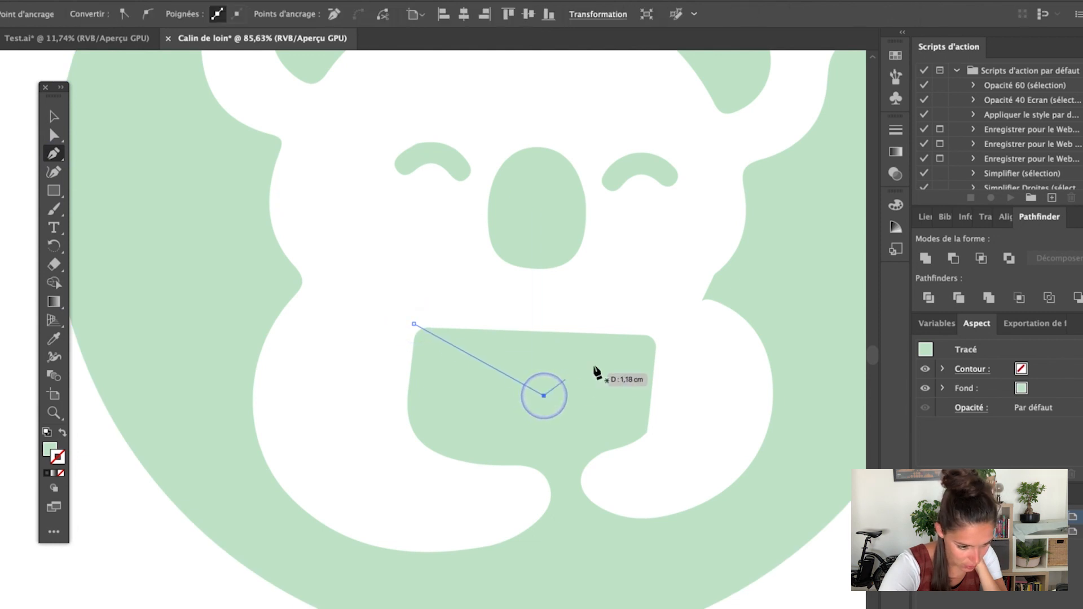
{"action": "left_click", "coordinate": [663, 324]}
Step: Give the V-shaped flap line no fill and a white 13 pt stroke
{"action": "left_click", "coordinate": [62, 432]}
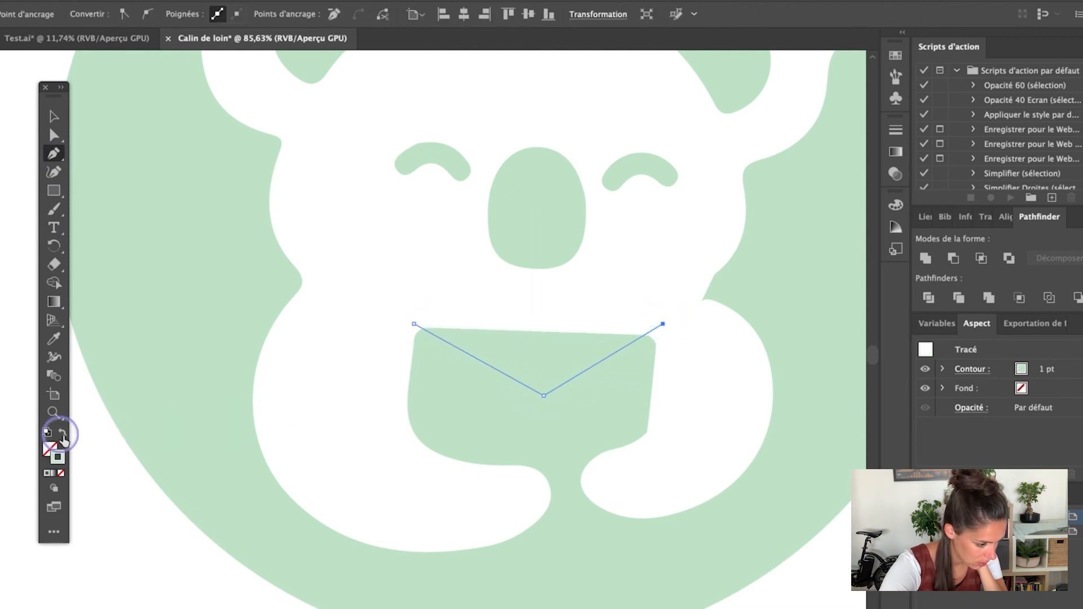
{"action": "left_click", "coordinate": [59, 339]}
{"action": "left_click", "coordinate": [348, 256]}
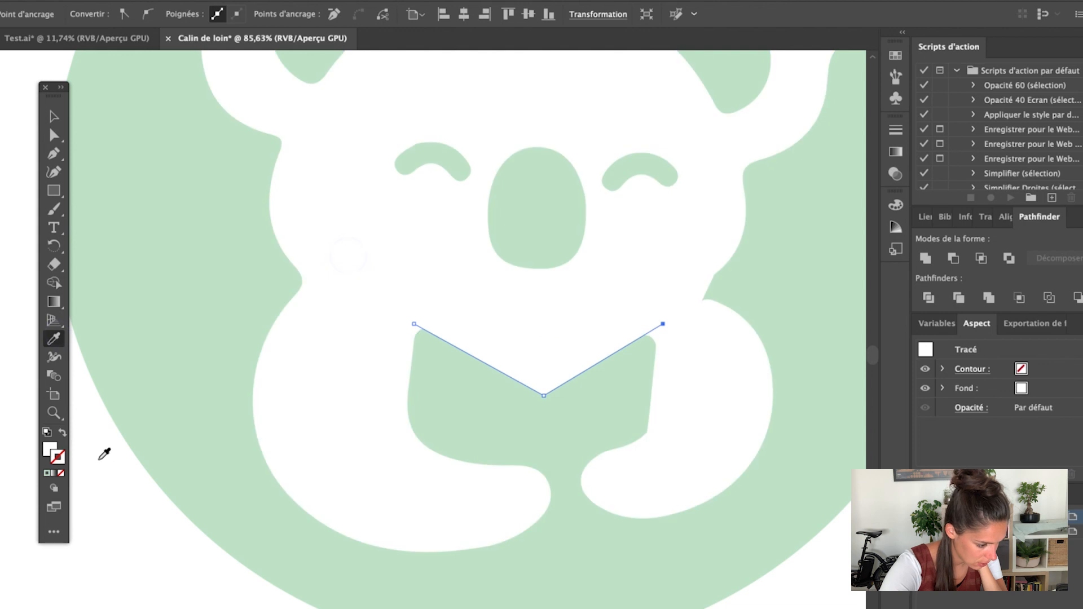
{"action": "left_click", "coordinate": [63, 433]}
{"action": "key", "text": "v"}
{"action": "left_click", "coordinate": [190, 13]}
{"action": "left_click", "coordinate": [190, 13]}
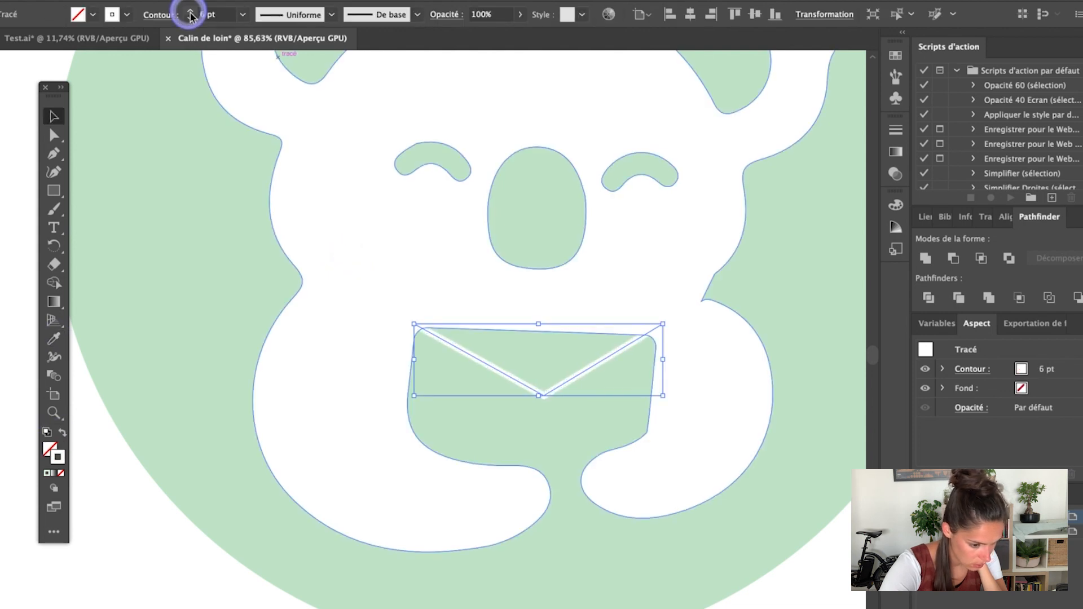
{"action": "left_click", "coordinate": [191, 13]}
{"action": "left_click", "coordinate": [191, 12]}
{"action": "left_click", "coordinate": [190, 13]}
{"action": "left_click", "coordinate": [190, 12]}
{"action": "left_click", "coordinate": [190, 13]}
Step: Move the flap line slightly down within the envelope and round its pointed tip
{"action": "left_click_drag", "start_coordinate": [570, 387], "coordinate": [570, 394]}
{"action": "left_click", "coordinate": [53, 135]}
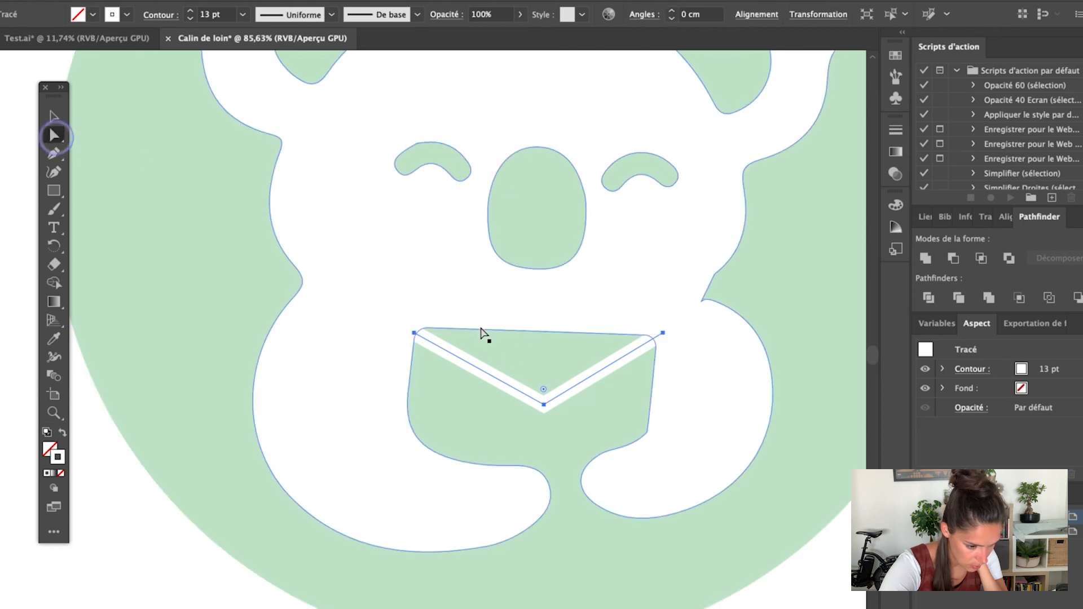
{"action": "mouse_move", "coordinate": [543, 389]}
{"action": "left_mouse_down"}
{"action": "mouse_move", "coordinate": [544, 379]}
{"action": "mouse_move", "coordinate": [547, 389]}
{"action": "left_mouse_up"}
{"action": "key", "text": "ctrl+0"}
{"action": "left_click", "coordinate": [756, 305]}
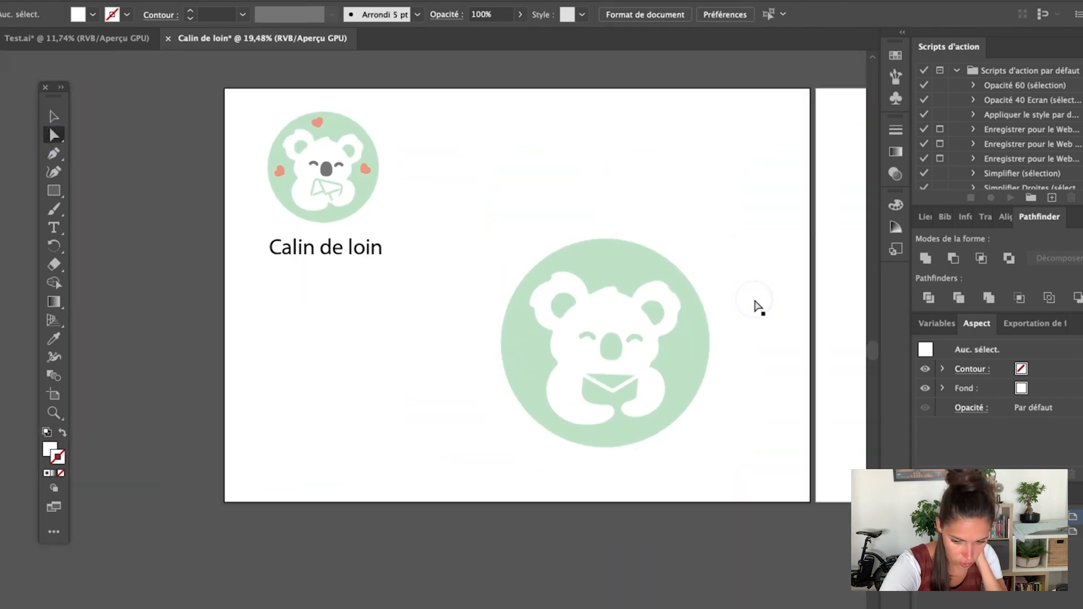
Step: Copy the top coral heart from the small logo and place it enlarged over the large koala's left ear
{"action": "scroll", "coordinate": [822, 493], "scroll_direction": "up", "scroll_amount": 3}
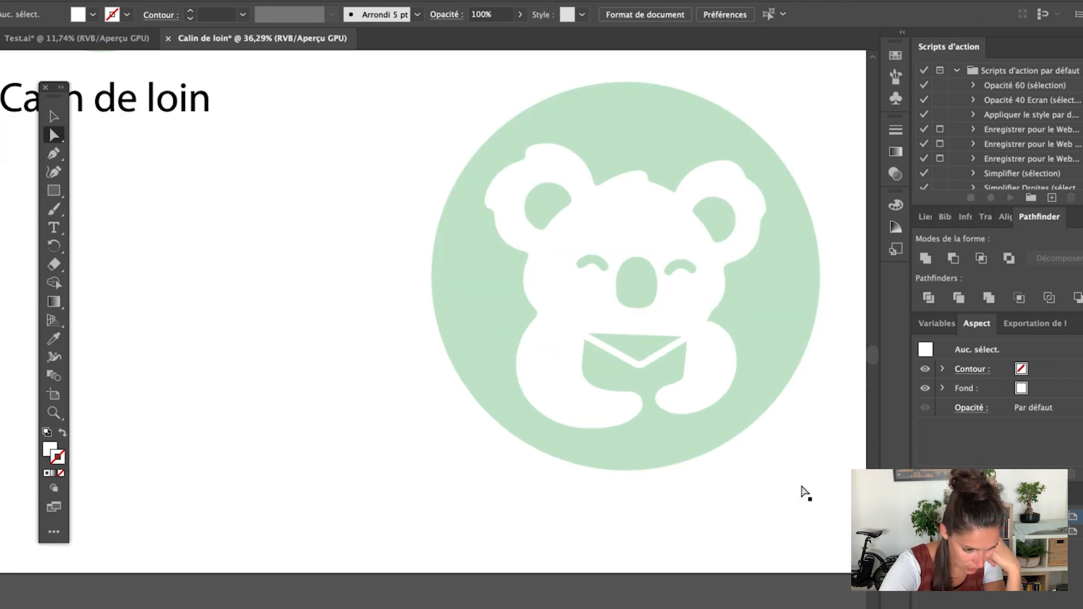
{"action": "scroll", "coordinate": [803, 493], "scroll_direction": "down", "scroll_amount": 4}
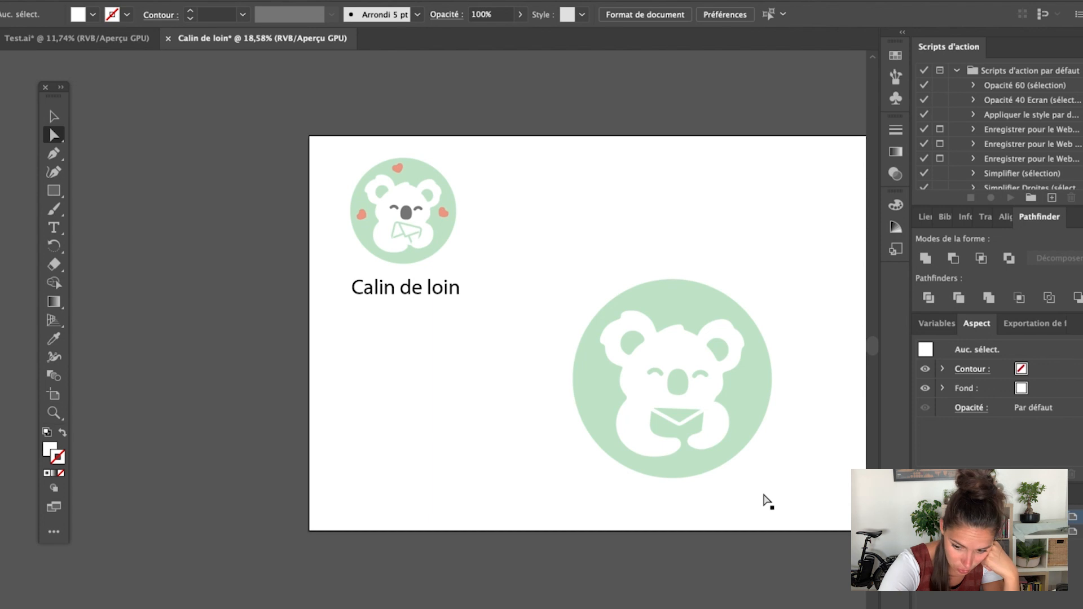
{"action": "key", "text": "v"}
{"action": "scroll", "coordinate": [299, 172], "scroll_direction": "up", "scroll_amount": 1}
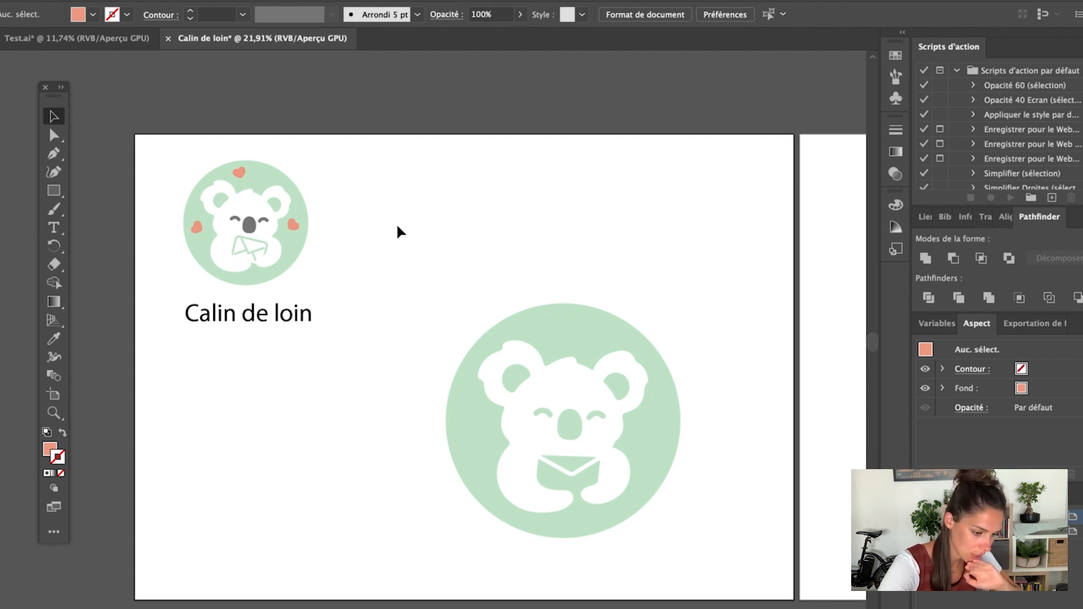
{"action": "left_click", "coordinate": [241, 169]}
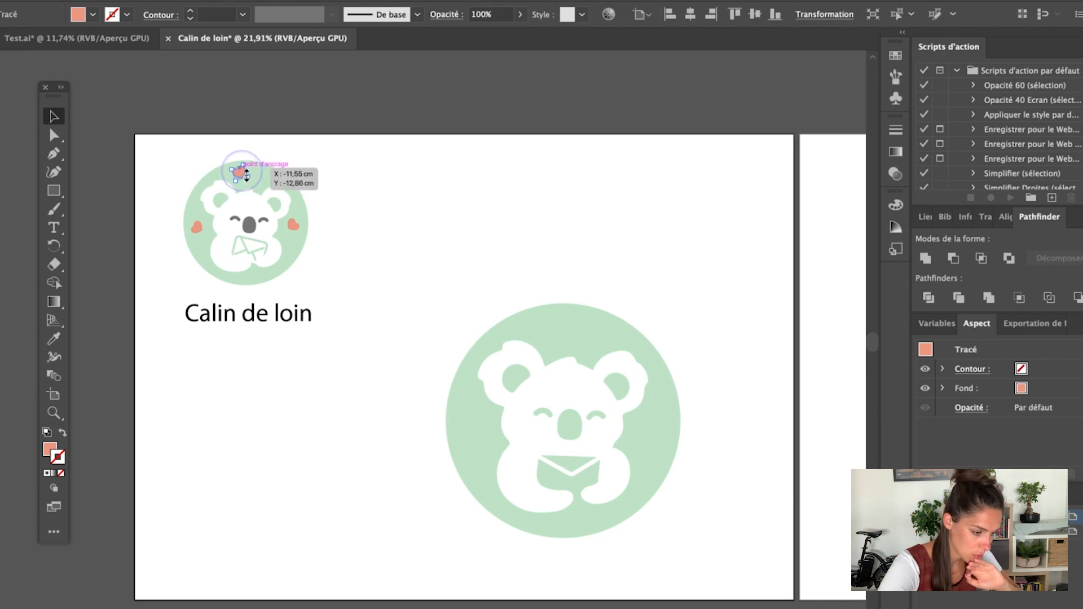
{"action": "scroll", "coordinate": [241, 172], "scroll_direction": "up", "scroll_amount": 2}
{"action": "scroll", "coordinate": [570, 321], "scroll_direction": "down", "scroll_amount": 3}
{"action": "scroll", "coordinate": [569, 322], "scroll_direction": "right", "scroll_amount": 2}
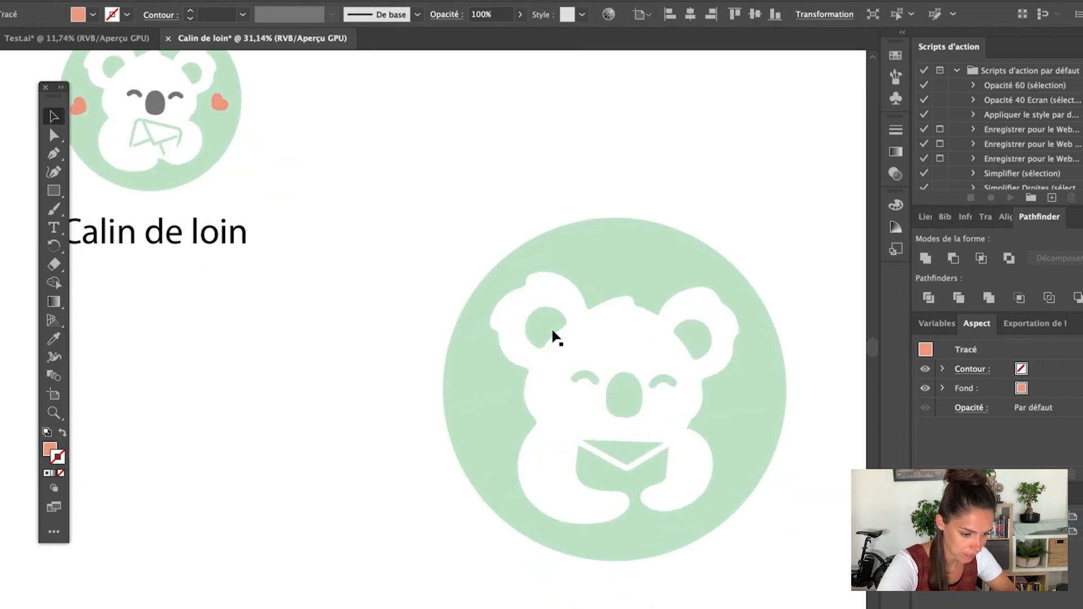
{"action": "scroll", "coordinate": [554, 334], "scroll_direction": "up", "scroll_amount": 4}
{"action": "key", "text": "super+v"}
{"action": "left_click_drag", "start_coordinate": [427, 343], "coordinate": [527, 327]}
Step: Delete the green inner-ear cutout around the heart in the large koala's left ear
{"action": "left_click", "coordinate": [53, 134]}
{"action": "left_click", "coordinate": [365, 134]}
{"action": "left_click", "coordinate": [580, 310]}
{"action": "key", "text": "Delete"}
Step: Paste a second coral heart, adjust it and place it over the large koala's right ear
{"action": "scroll", "coordinate": [587, 323], "scroll_direction": "down", "scroll_amount": 2}
{"action": "scroll", "coordinate": [586, 323], "scroll_direction": "down", "scroll_amount": 2}
{"action": "key", "text": "v"}
{"action": "left_click", "coordinate": [411, 225]}
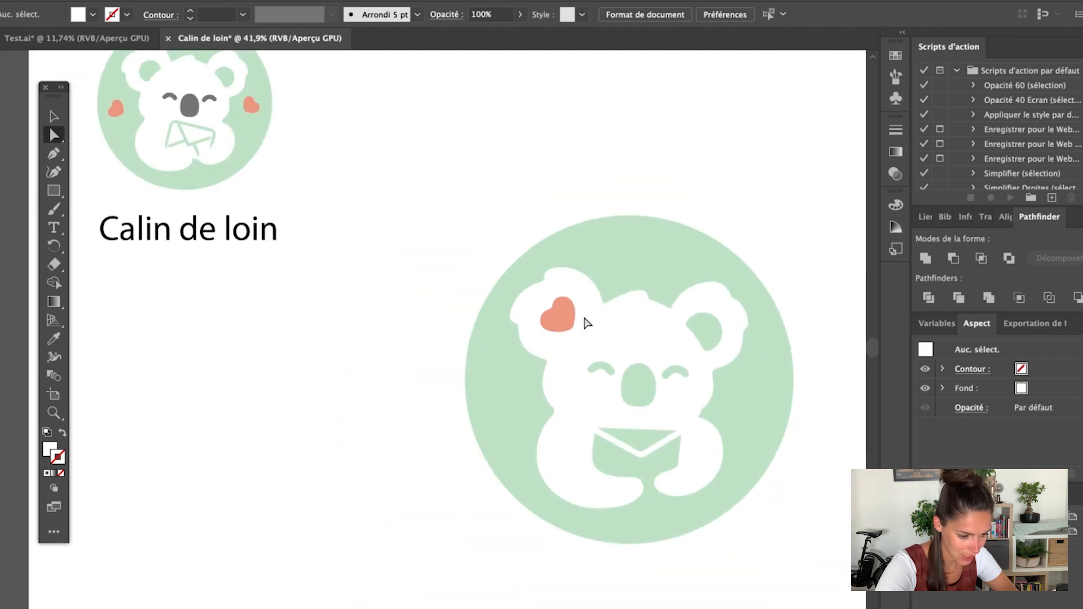
{"action": "key", "text": "ctrl+v"}
{"action": "left_click_drag", "start_coordinate": [462, 338], "coordinate": [451, 380]}
{"action": "left_click_drag", "start_coordinate": [432, 340], "coordinate": [706, 350]}
Step: Delete the green inner-ear cutout around the heart in the large koala's right ear
{"action": "scroll", "coordinate": [711, 344], "scroll_direction": "up", "scroll_amount": 3}
{"action": "left_click", "coordinate": [53, 135]}
{"action": "key", "text": "super+shift+a"}
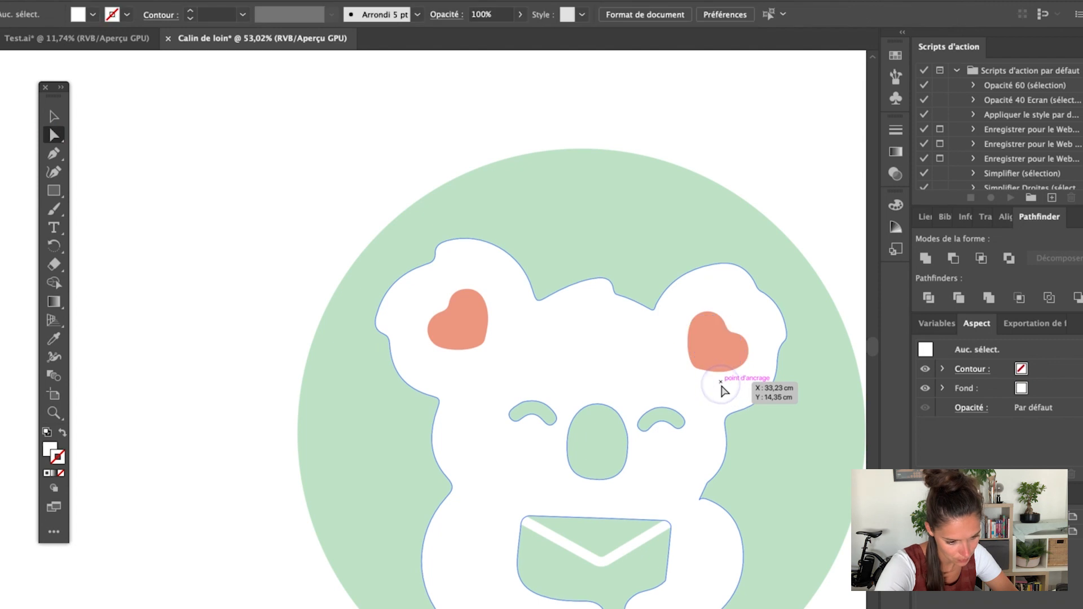
Step: Copy the grey eyes and nose from the small logo's koala
{"action": "scroll", "coordinate": [787, 221], "scroll_direction": "down", "scroll_amount": 4}
{"action": "key", "text": "v"}
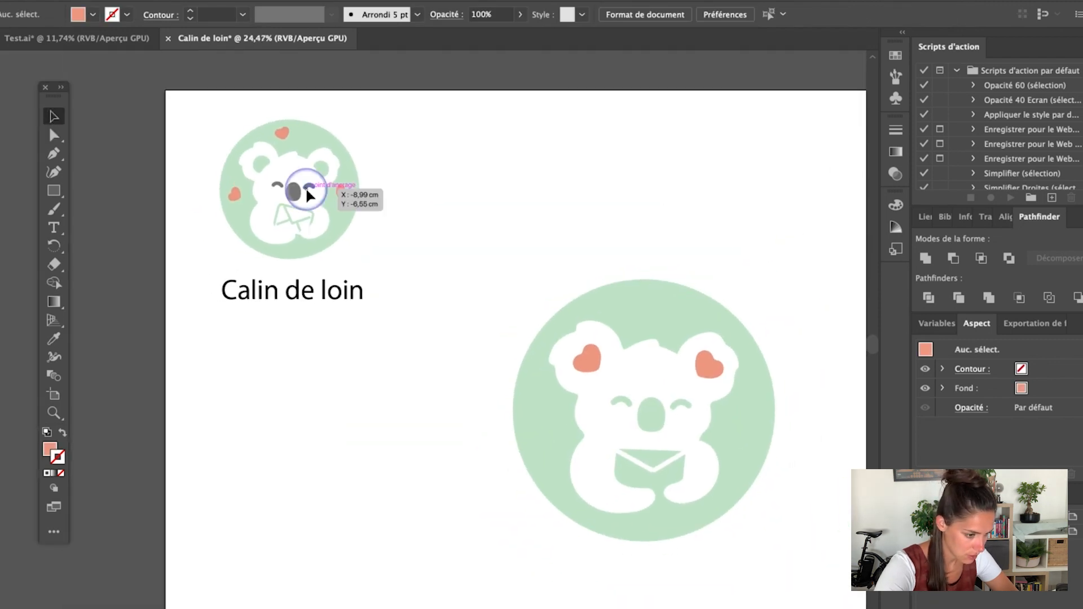
{"action": "left_click", "coordinate": [306, 187]}
{"action": "scroll", "coordinate": [293, 187], "scroll_direction": "up", "scroll_amount": 3}
{"action": "left_click", "coordinate": [262, 184], "text": "shift"}
{"action": "key", "text": "super+c"}
Step: Paste the grey eyes and nose and fit them over the large koala's facial features
{"action": "scroll", "coordinate": [621, 412], "scroll_direction": "up", "scroll_amount": 2}
{"action": "scroll", "coordinate": [621, 412], "scroll_direction": "right", "scroll_amount": 5}
{"action": "scroll", "coordinate": [621, 412], "scroll_direction": "down", "scroll_amount": 3}
{"action": "key", "text": "super+v"}
{"action": "left_click_drag", "start_coordinate": [425, 344], "coordinate": [547, 377]}
{"action": "scroll", "coordinate": [510, 359], "scroll_direction": "up", "scroll_amount": 1}
{"action": "scroll", "coordinate": [510, 359], "scroll_direction": "down", "scroll_amount": 5}
{"action": "left_click", "coordinate": [543, 189]}
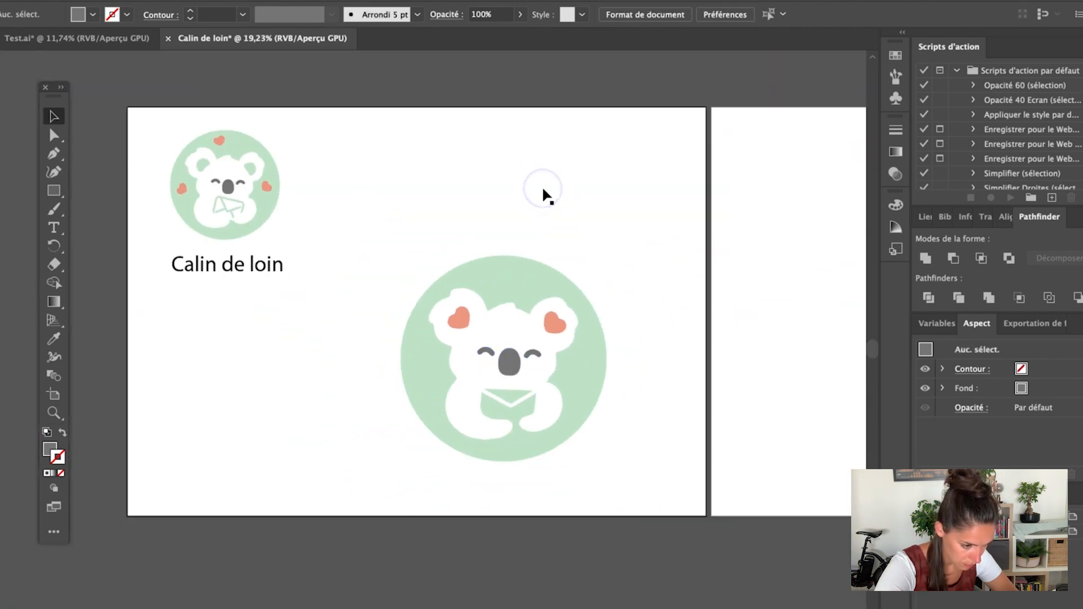
{"action": "scroll", "coordinate": [458, 229], "scroll_direction": "up", "scroll_amount": 1}
{"action": "scroll", "coordinate": [458, 228], "scroll_direction": "left", "scroll_amount": 1}
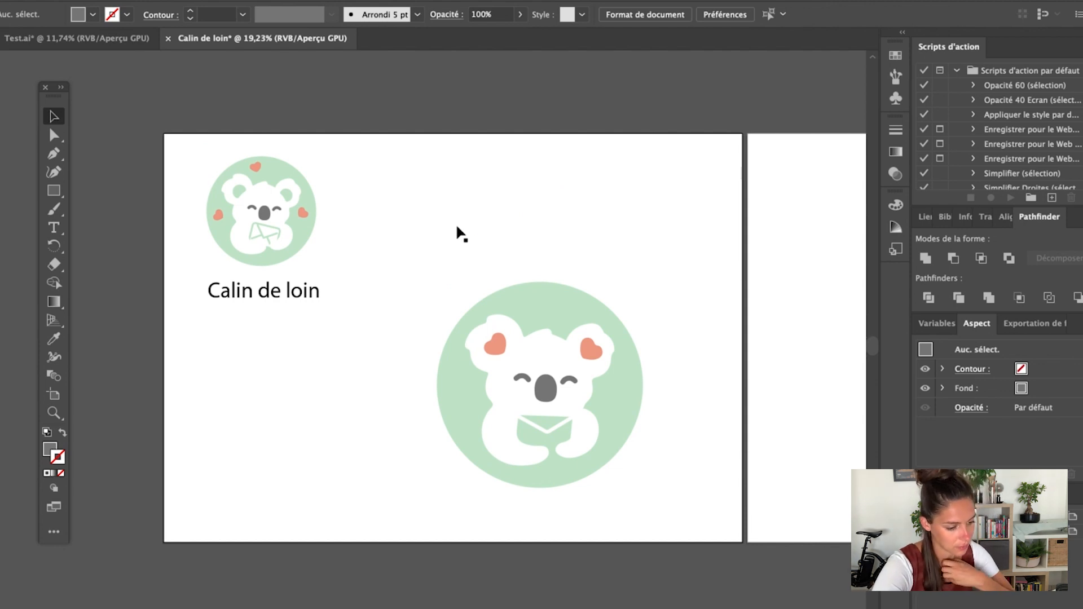
{"action": "scroll", "coordinate": [456, 226], "scroll_direction": "up", "scroll_amount": 1}
{"action": "scroll", "coordinate": [456, 227], "scroll_direction": "right", "scroll_amount": 1}
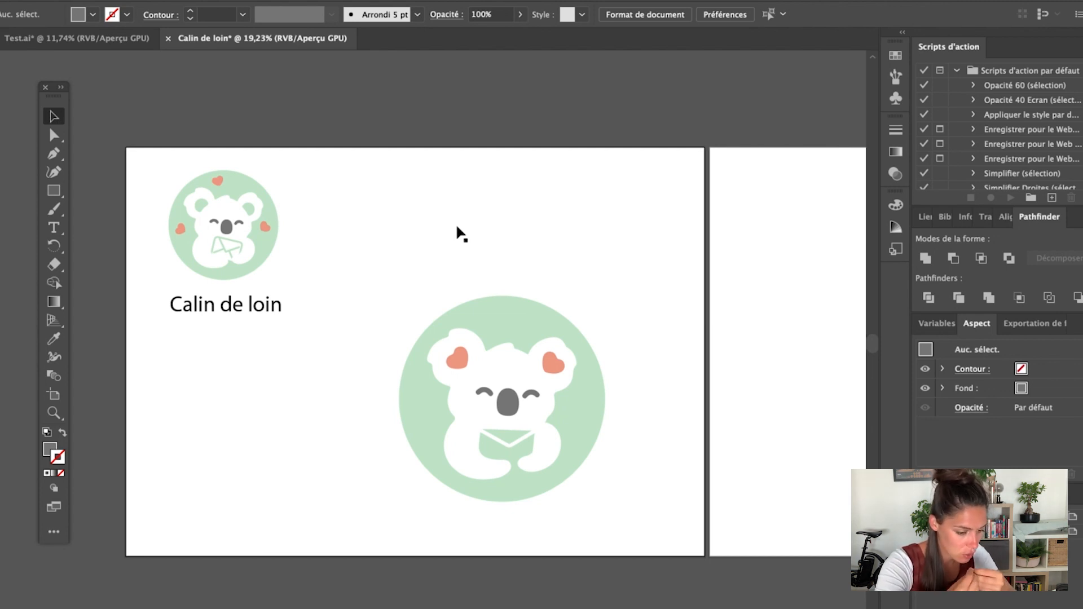
Step: Place the white speckled texture group over the large koala emblem and enlarge it to cover the green circle
{"action": "scroll", "coordinate": [598, 266], "scroll_direction": "down", "scroll_amount": 2}
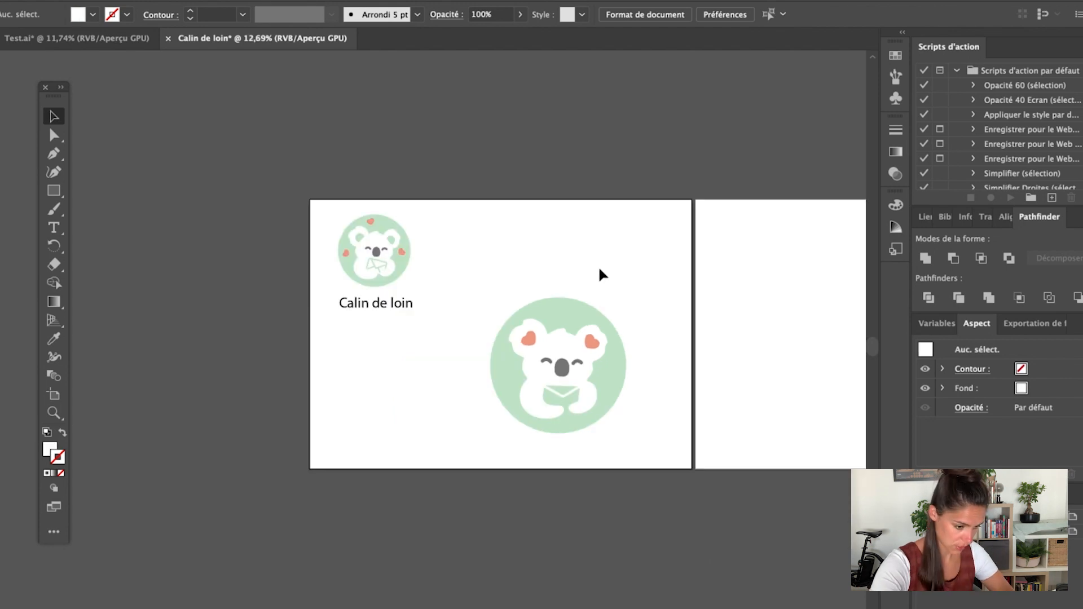
{"action": "left_click_drag", "start_coordinate": [463, 310], "coordinate": [538, 131]}
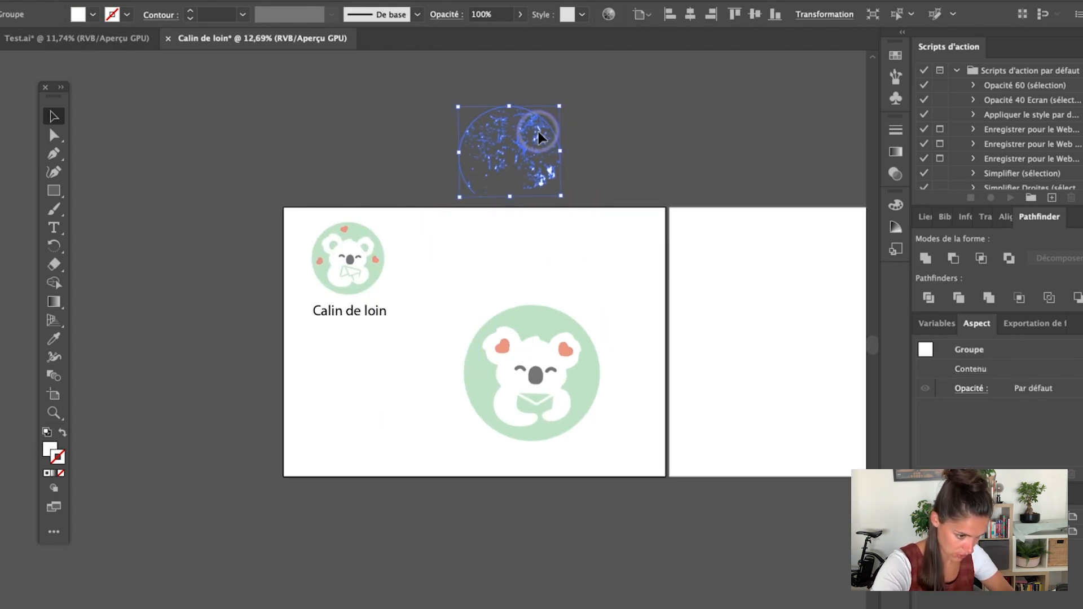
{"action": "left_click", "coordinate": [616, 142]}
{"action": "left_click_drag", "start_coordinate": [540, 137], "coordinate": [540, 336]}
{"action": "left_click_drag", "start_coordinate": [574, 397], "coordinate": [612, 422]}
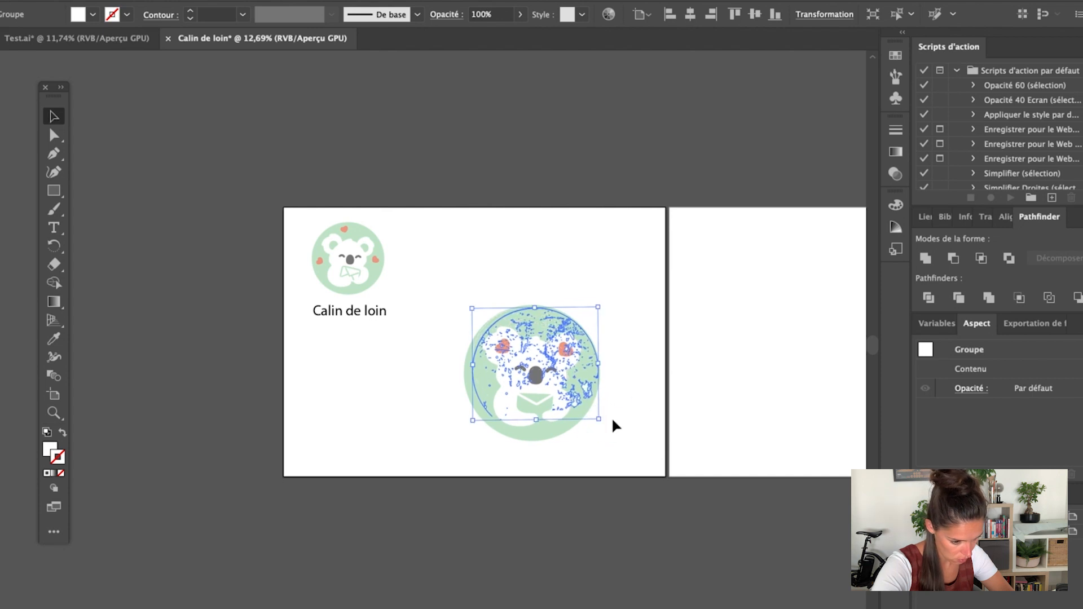
{"action": "scroll", "coordinate": [563, 472], "scroll_direction": "up", "scroll_amount": 3}
{"action": "left_click_drag", "start_coordinate": [563, 472], "coordinate": [558, 503]}
Step: Arrange the texture behind the koala and its facial features but above the green circle
{"action": "left_click", "coordinate": [590, 279]}
{"action": "left_click_drag", "start_coordinate": [575, 260], "coordinate": [594, 296]}
{"action": "right_click", "coordinate": [593, 296]}
{"action": "mouse_move", "coordinate": [638, 470]}
{"action": "left_click", "coordinate": [827, 514]}
{"action": "left_click", "coordinate": [675, 253]}
{"action": "left_click", "coordinate": [601, 303]}
{"action": "left_click", "coordinate": [569, 255]}
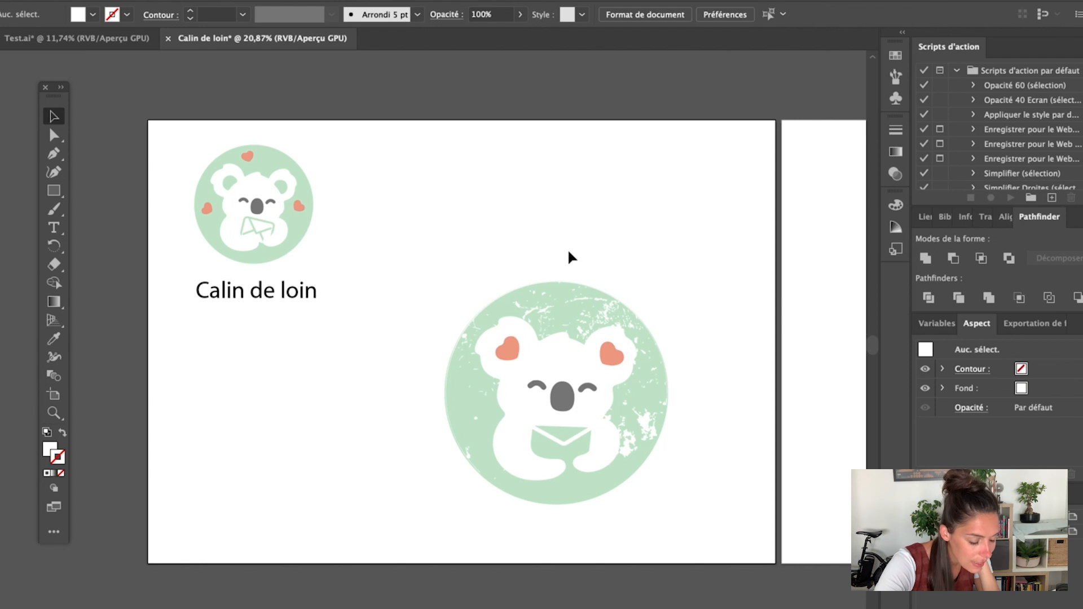
{"action": "left_click", "coordinate": [278, 290]}
{"action": "left_click", "coordinate": [415, 264]}
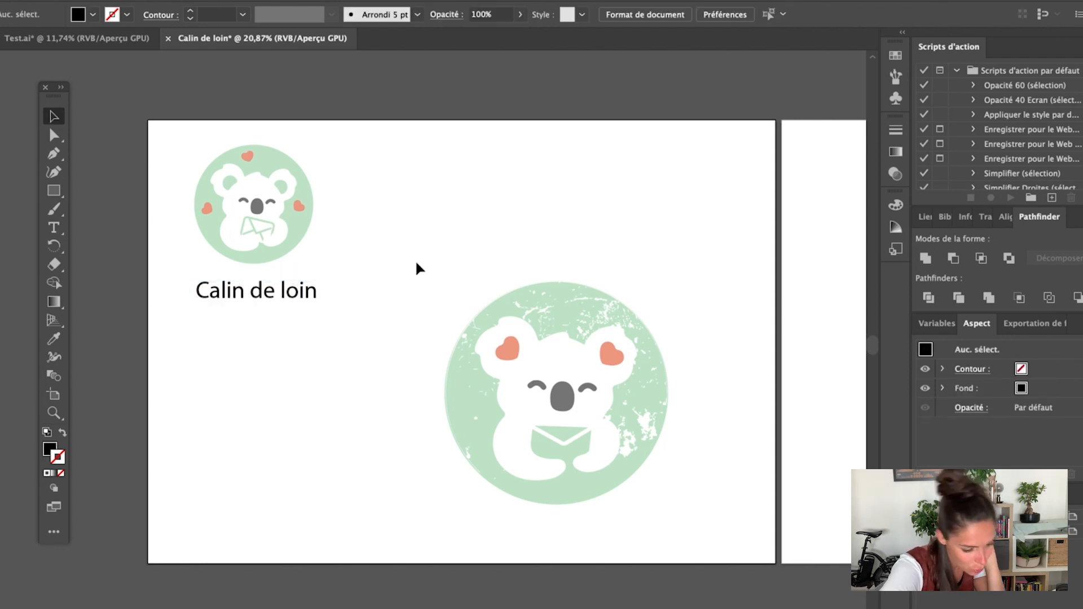
{"action": "left_click", "coordinate": [236, 303]}
{"action": "left_click", "coordinate": [379, 299]}
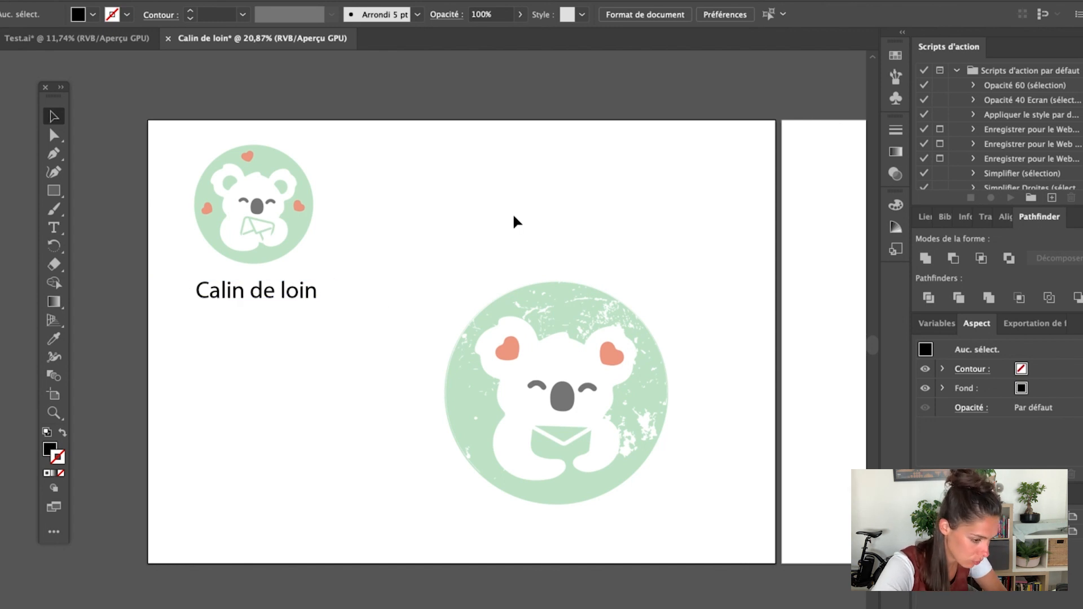
{"action": "left_click", "coordinate": [54, 227]}
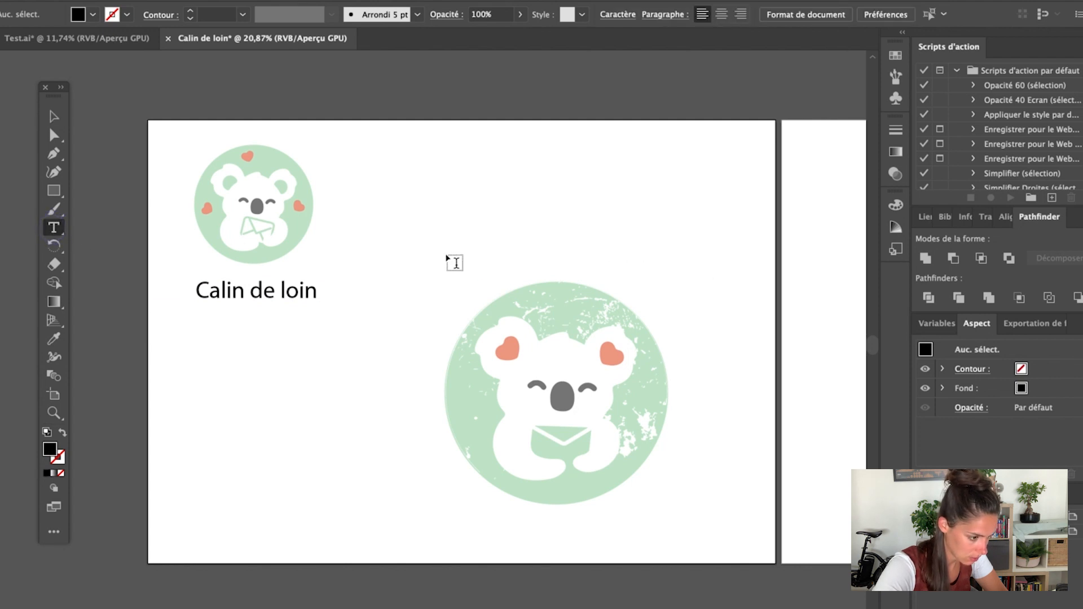
Step: Draw a black circle slightly larger than the green emblem with the Ellipse tool and centre it over the emblem
{"action": "left_click_drag", "start_coordinate": [54, 191], "coordinate": [113, 207]}
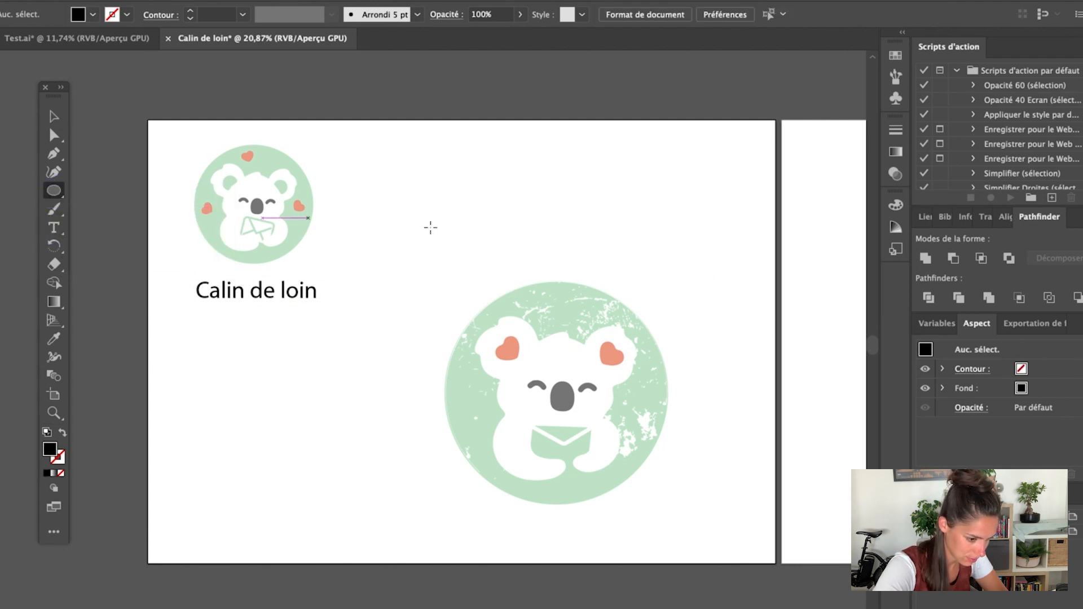
{"action": "left_click_drag", "start_coordinate": [443, 271], "coordinate": [722, 546]}
{"action": "left_click", "coordinate": [54, 116]}
{"action": "left_click_drag", "start_coordinate": [628, 358], "coordinate": [605, 355]}
Step: Send the black circle behind the koala emblem and adjust its position to centre it around the green circle
{"action": "right_click", "coordinate": [568, 333]}
{"action": "mouse_move", "coordinate": [648, 578]}
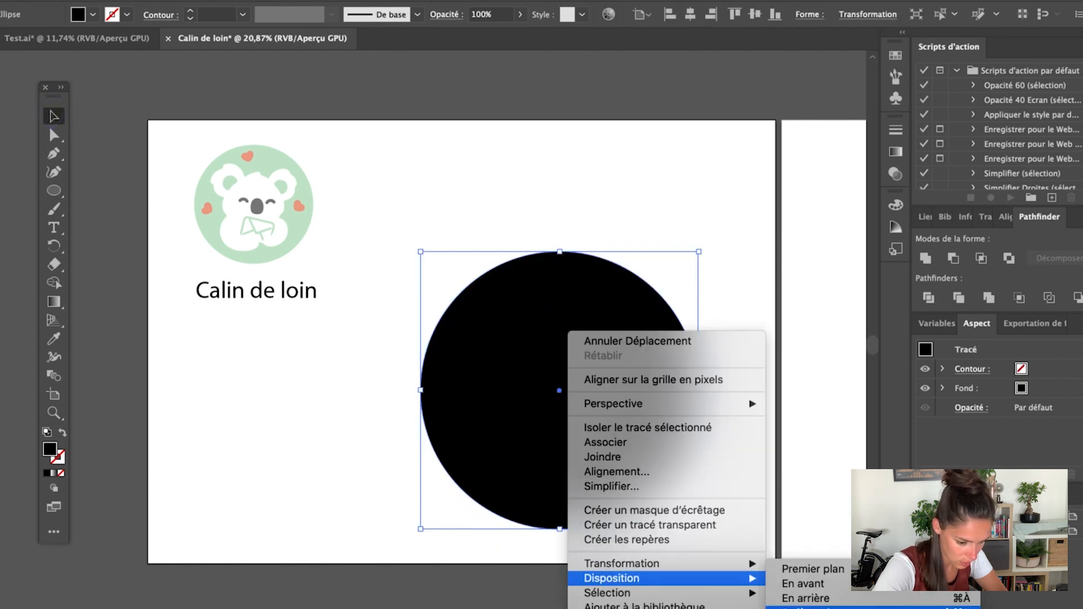
{"action": "left_click", "coordinate": [806, 607]}
{"action": "left_click_drag", "start_coordinate": [622, 290], "coordinate": [619, 290]}
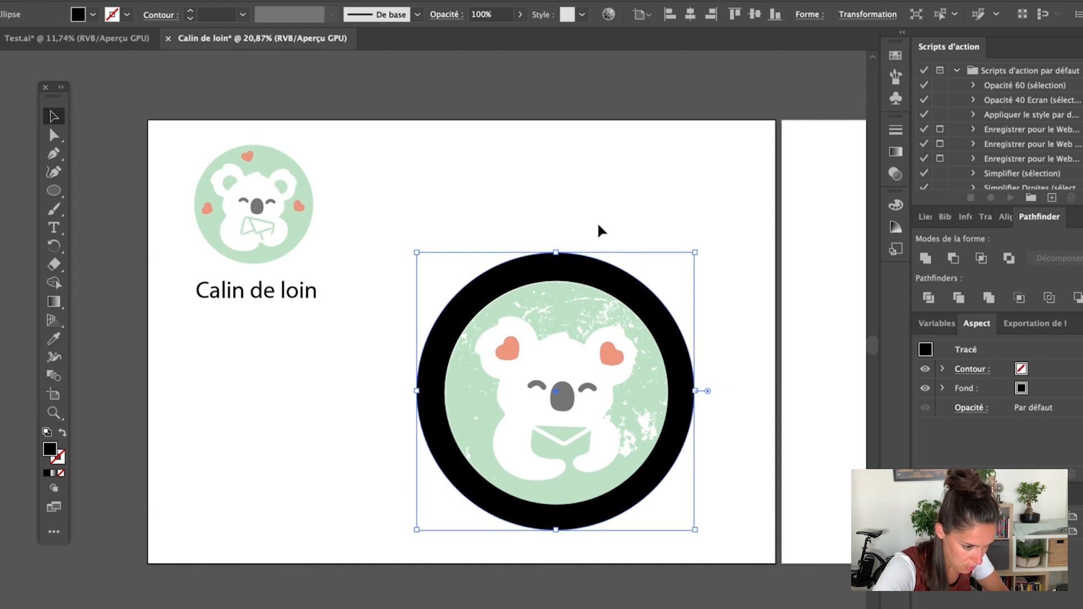
Step: Convert the black circle into a text path with the Type on a Path tool and add "Calin de loin" from its top anchor
{"action": "left_click", "coordinate": [59, 229]}
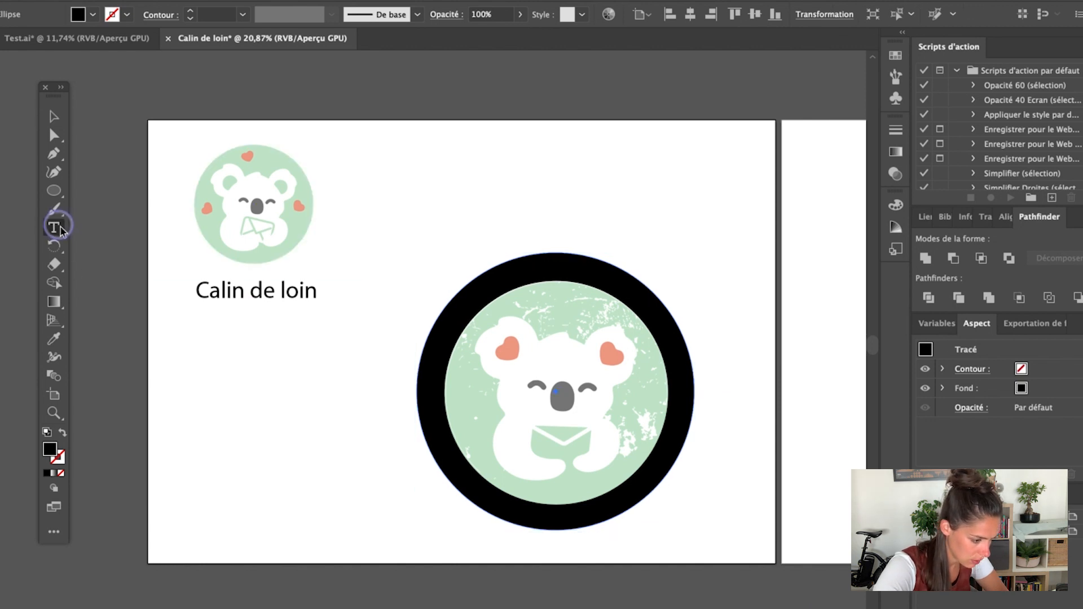
{"action": "left_click", "coordinate": [149, 246]}
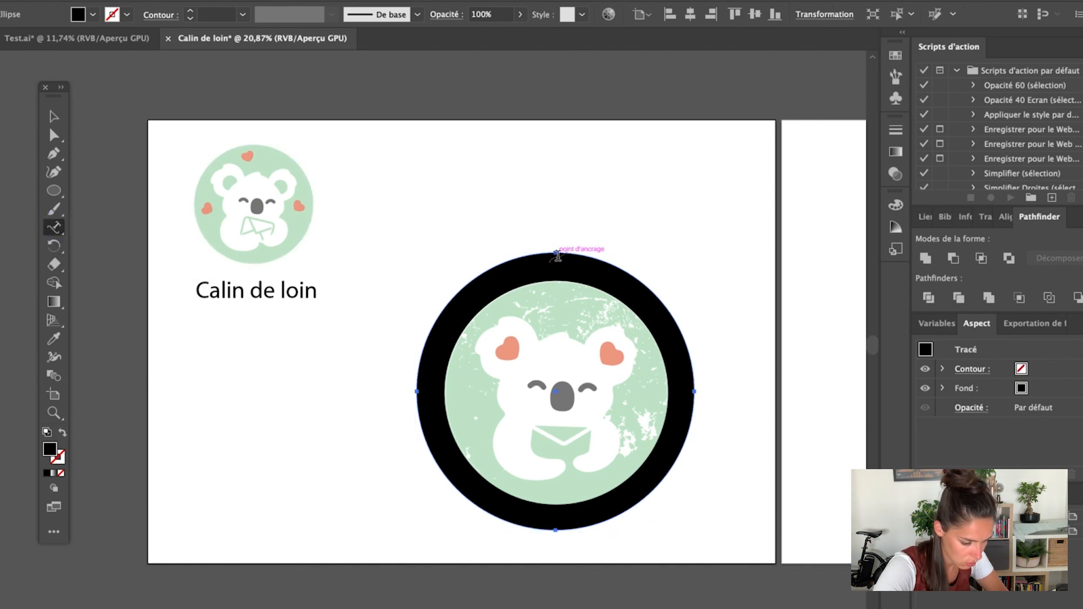
{"action": "left_click", "coordinate": [556, 254]}
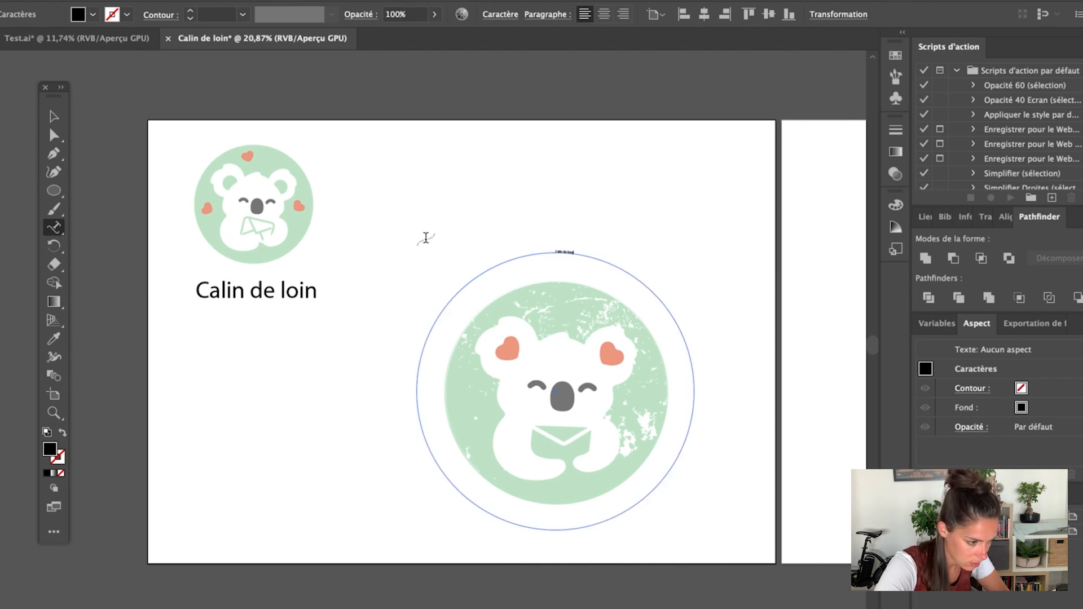
{"action": "key", "text": "Escape"}
Step: Set the curved "Calin de loin" text to 100 pt and give it a bold, rounded sans-serif font
{"action": "left_click", "coordinate": [500, 14]}
{"action": "left_click", "coordinate": [401, 86]}
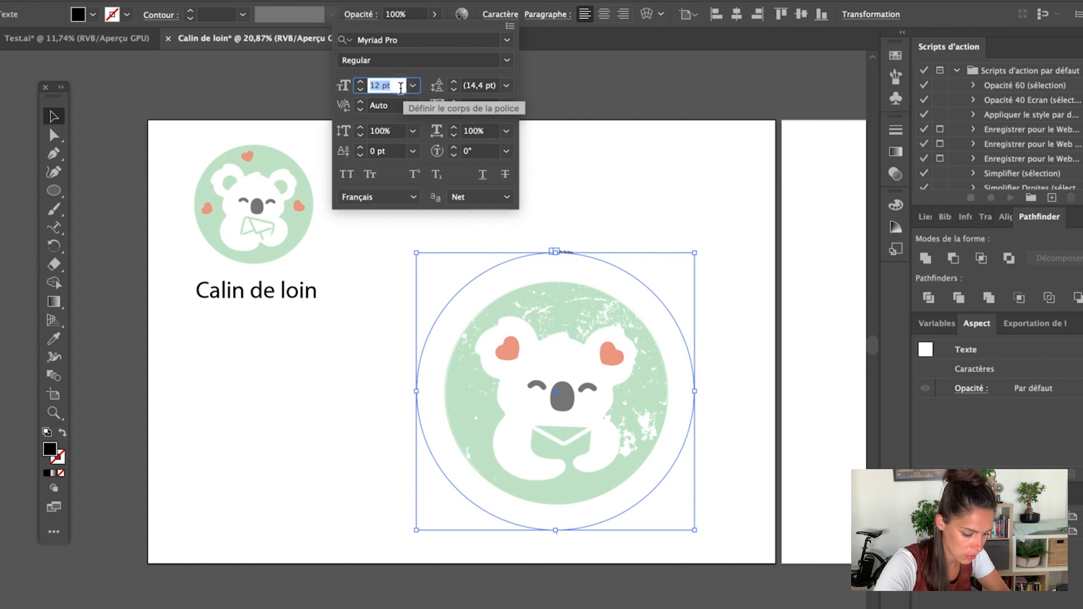
{"action": "key", "text": "Return"}
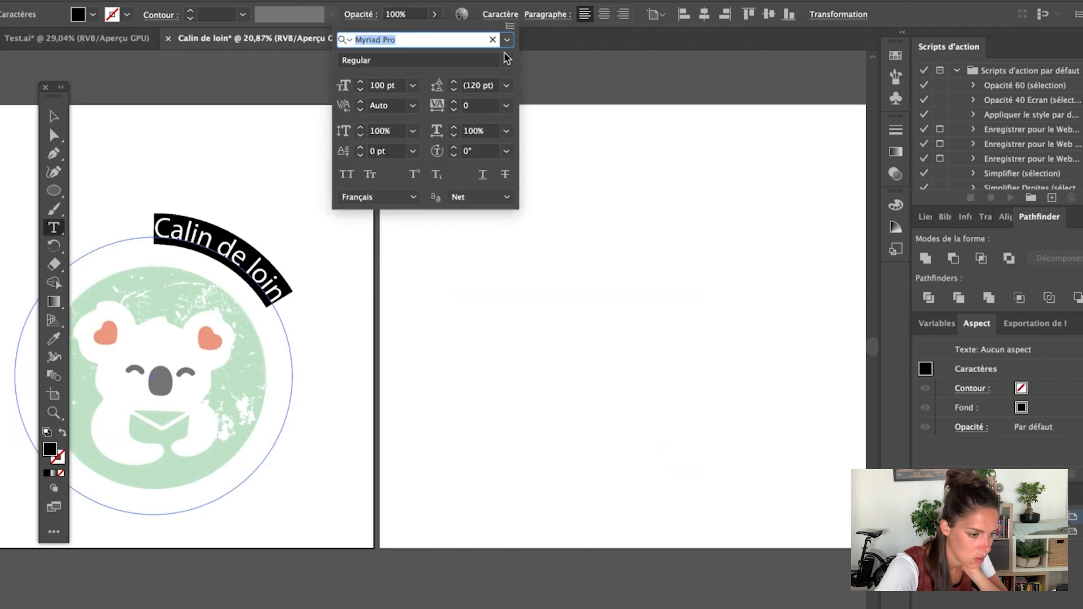
{"action": "left_click", "coordinate": [507, 40]}
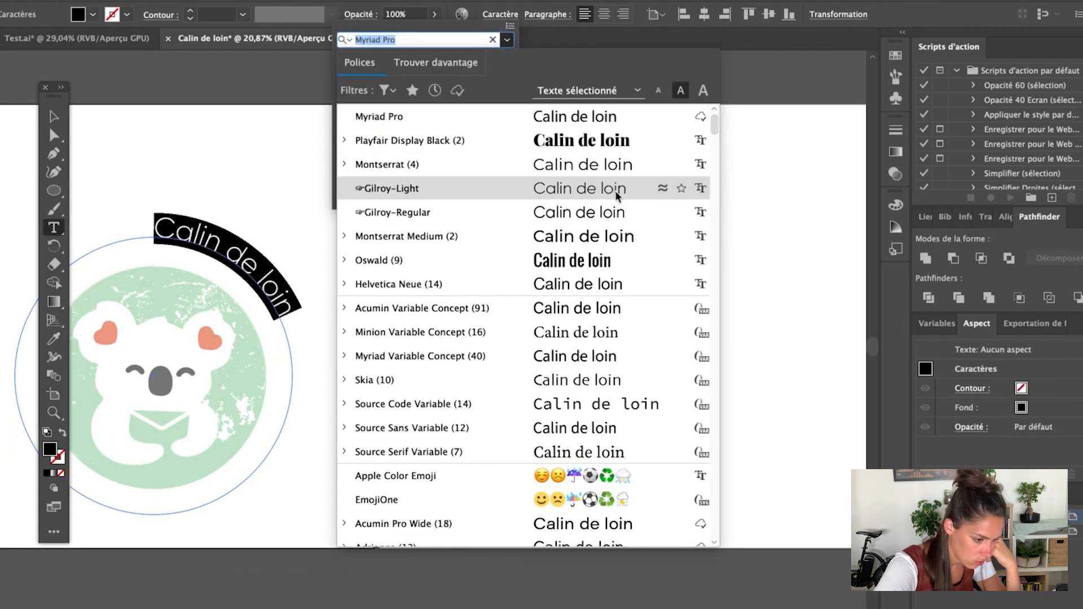
{"action": "scroll", "coordinate": [626, 338], "scroll_direction": "down", "scroll_amount": 5}
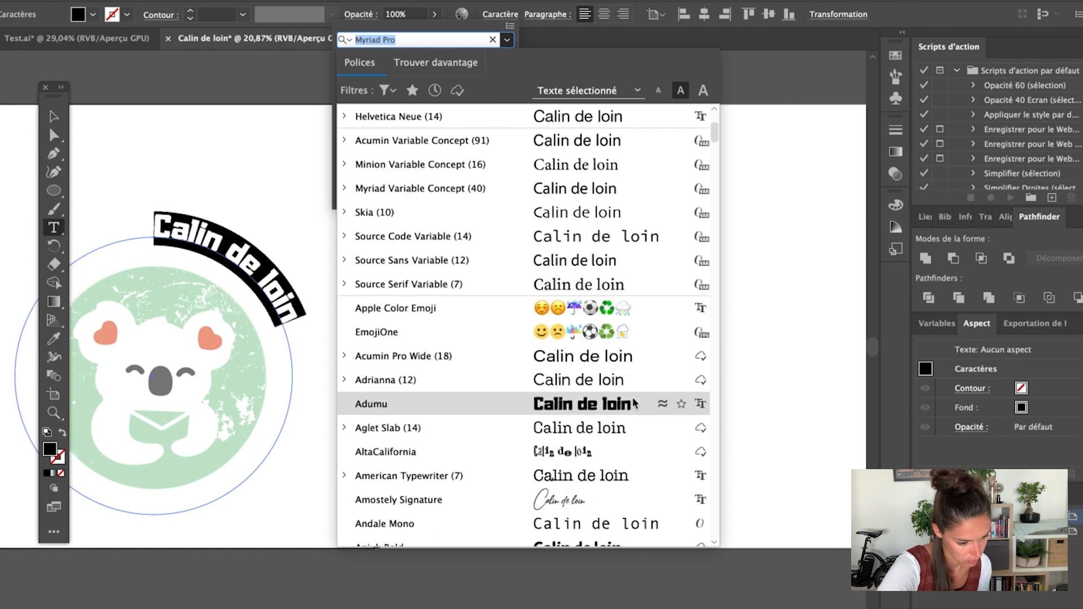
{"action": "scroll", "coordinate": [631, 395], "scroll_direction": "down", "scroll_amount": 3}
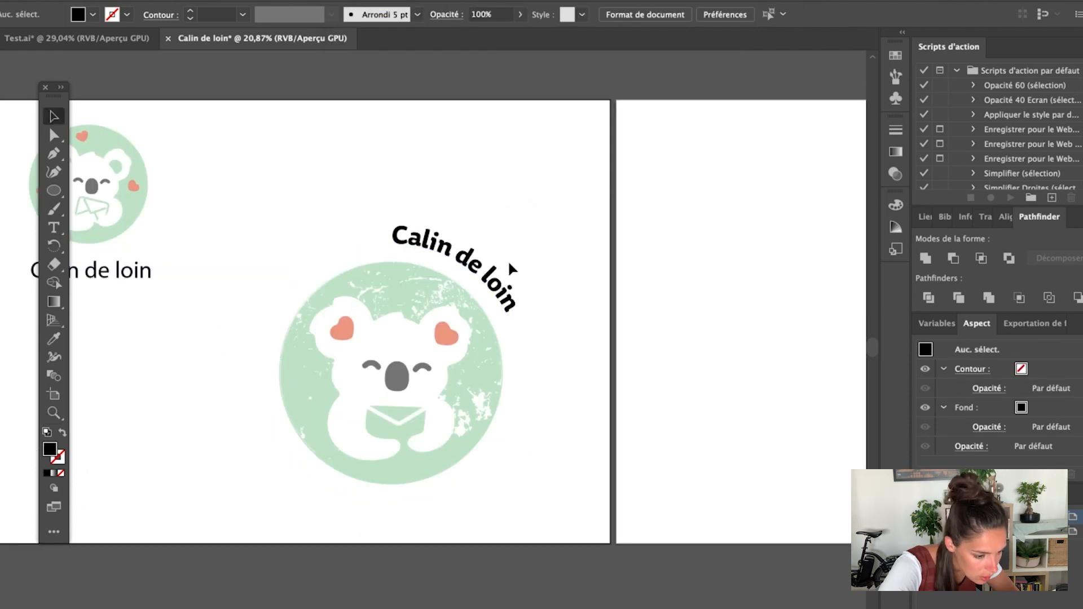
Step: Recolour the curved "Calin de loin" text with the dark grey sampled from the large koala's nose
{"action": "left_click", "coordinate": [508, 305]}
{"action": "left_click", "coordinate": [502, 191]}
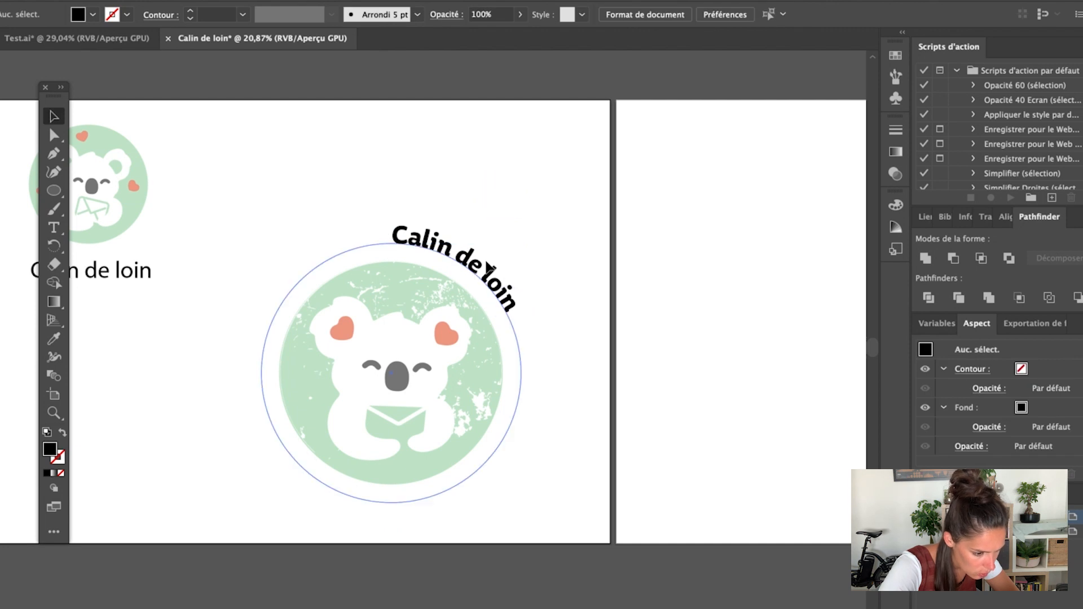
{"action": "left_click", "coordinate": [483, 272]}
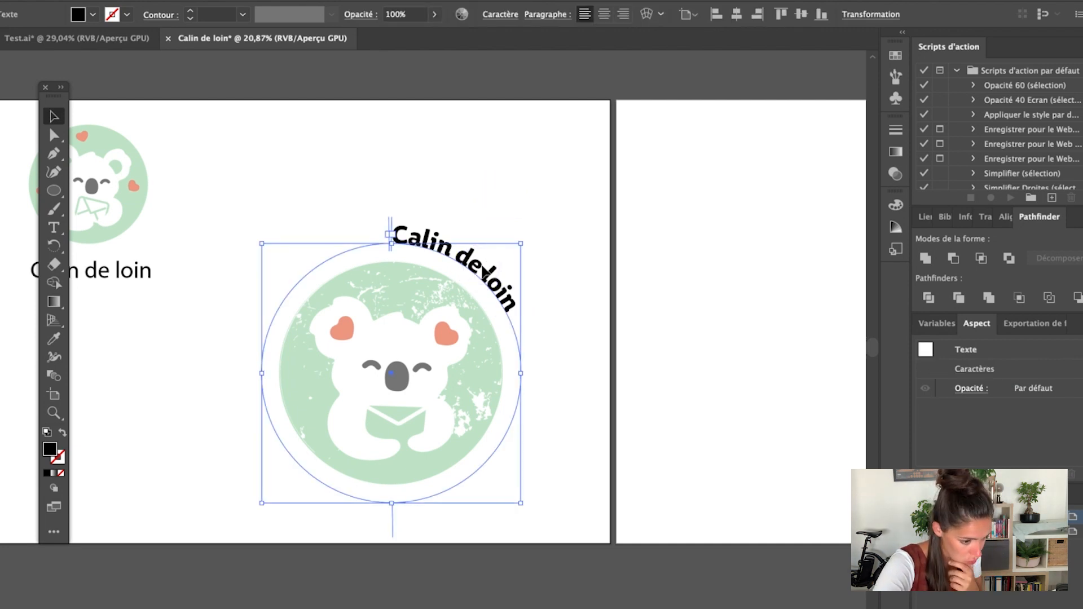
{"action": "left_click", "coordinate": [53, 338]}
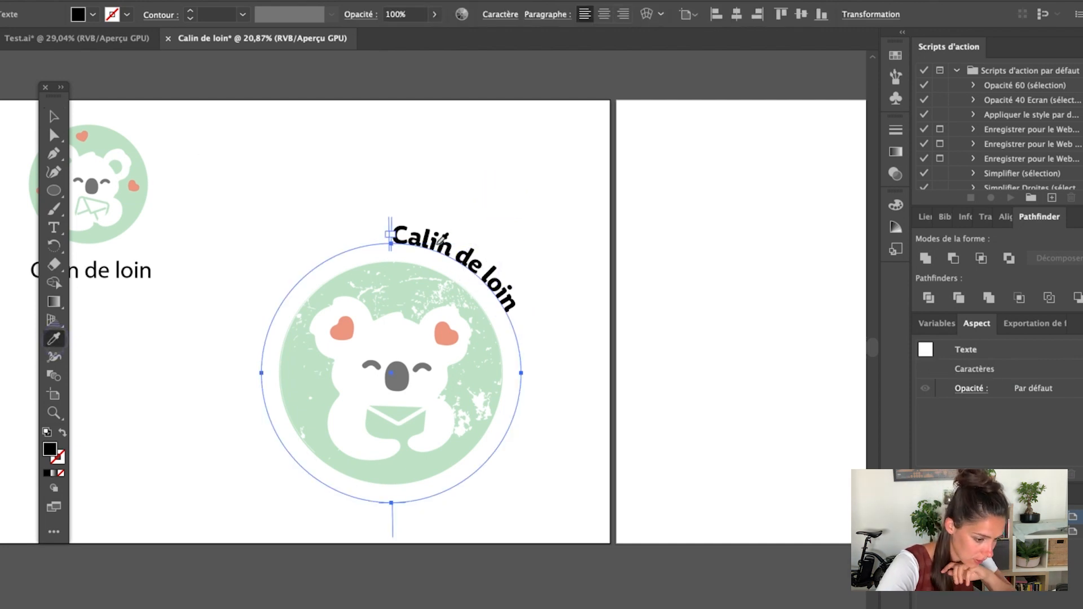
{"action": "left_click", "coordinate": [404, 381]}
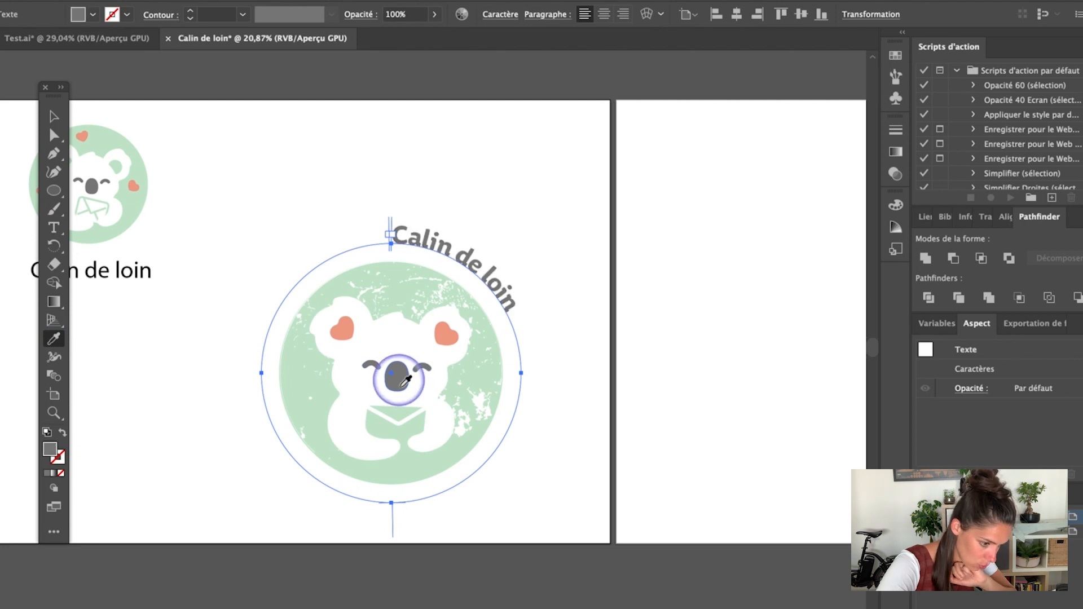
Step: Nudge the curved text and its circular path very slightly to the left around the emblem
{"action": "left_click", "coordinate": [53, 116]}
{"action": "left_click", "coordinate": [468, 176]}
{"action": "left_click", "coordinate": [485, 282]}
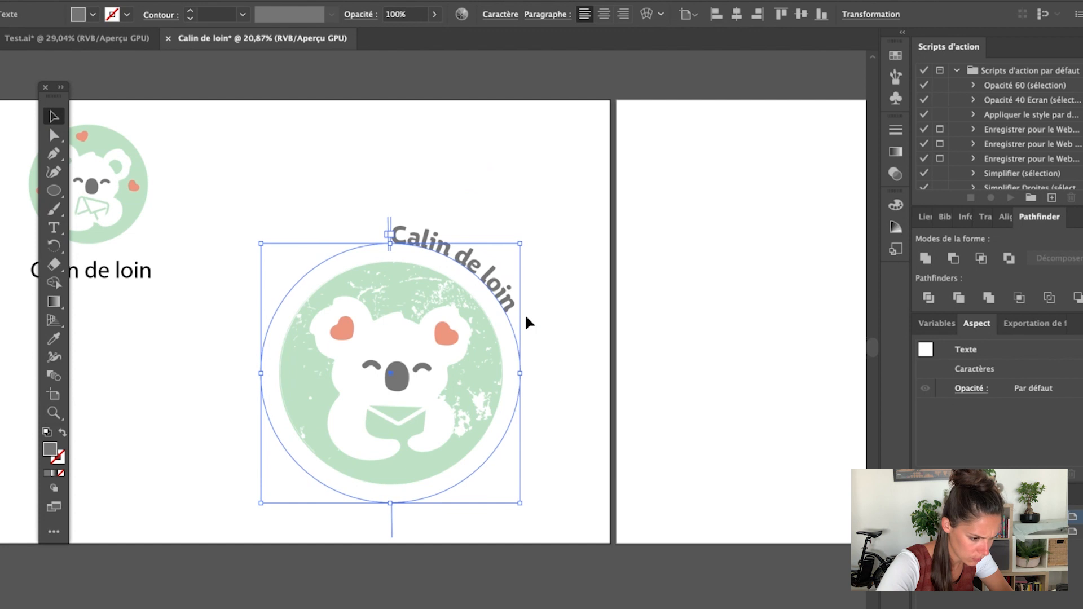
{"action": "left_click", "coordinate": [574, 203]}
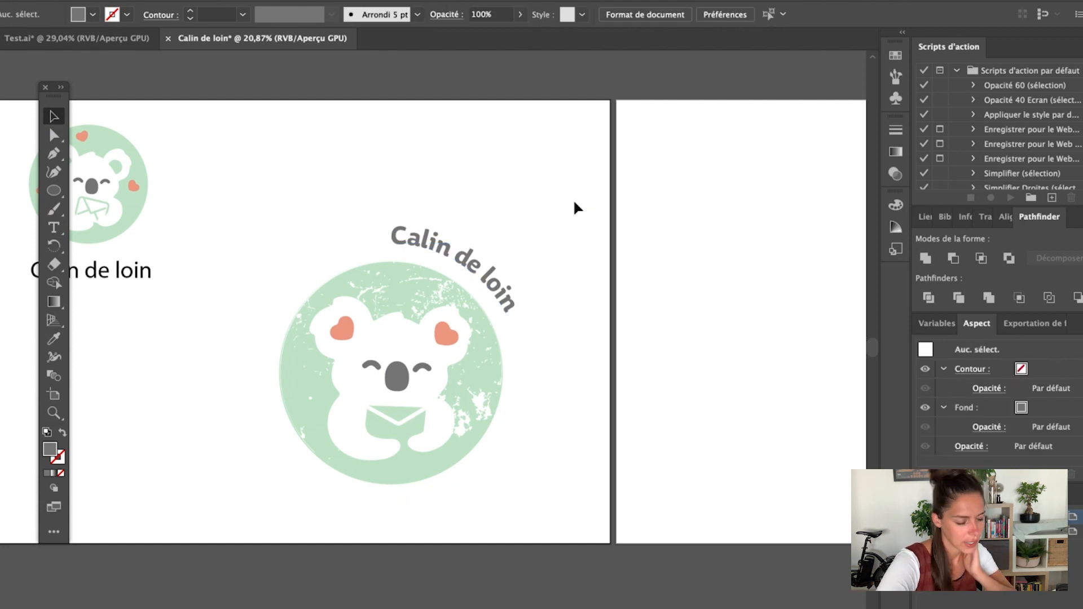
{"action": "left_click", "coordinate": [481, 145]}
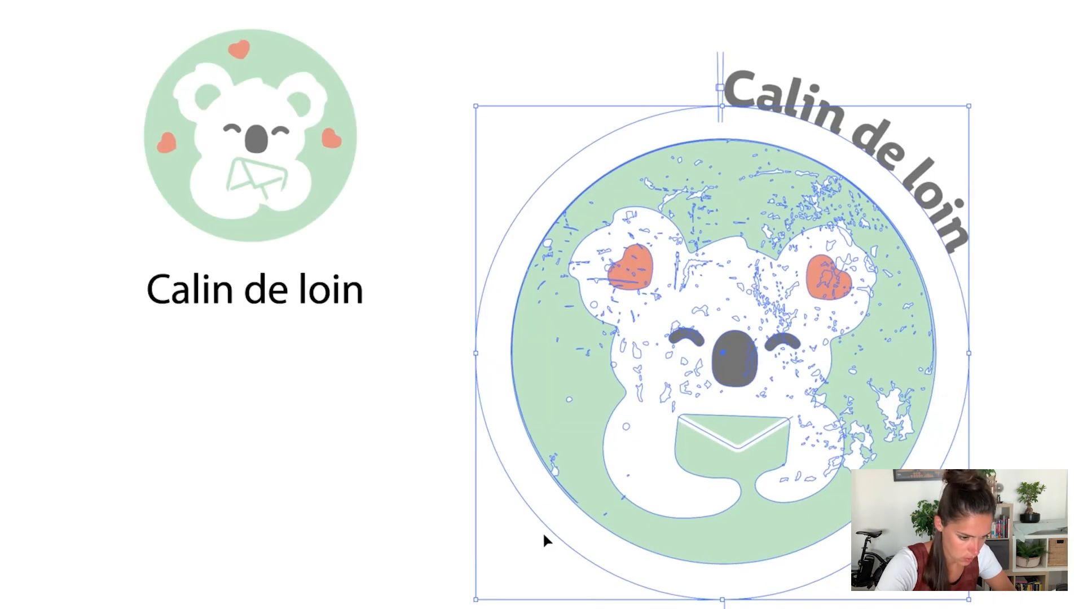
{"action": "left_click", "coordinate": [543, 535]}
{"action": "left_click", "coordinate": [311, 535]}
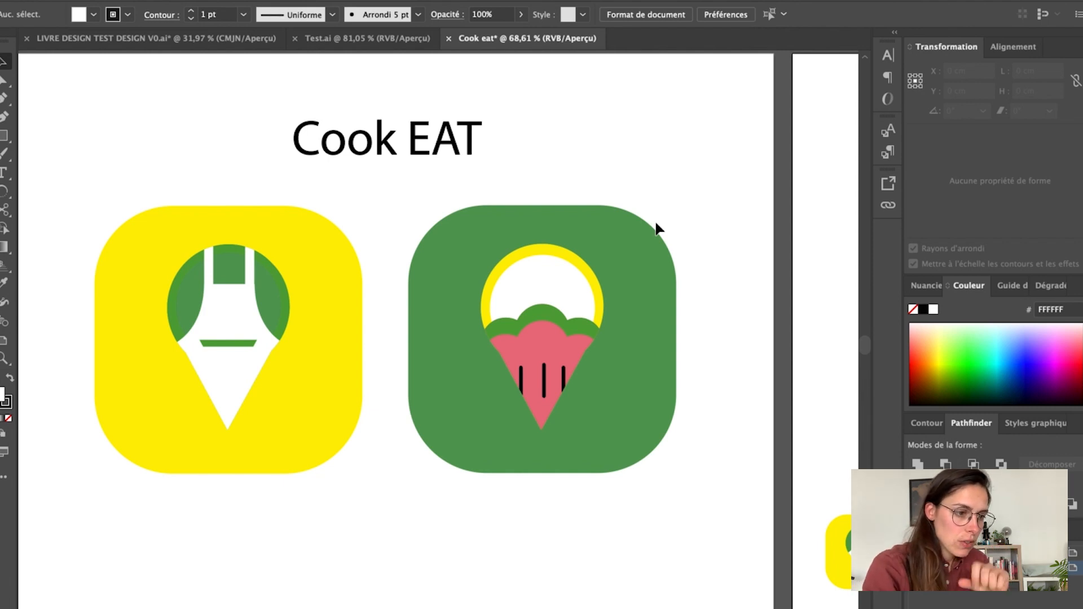
Step: In the Cook eat document, fill the black rounded square with the small icon's yellow and move it slightly down and left
{"action": "scroll", "coordinate": [655, 223], "scroll_direction": "left", "scroll_amount": 3}
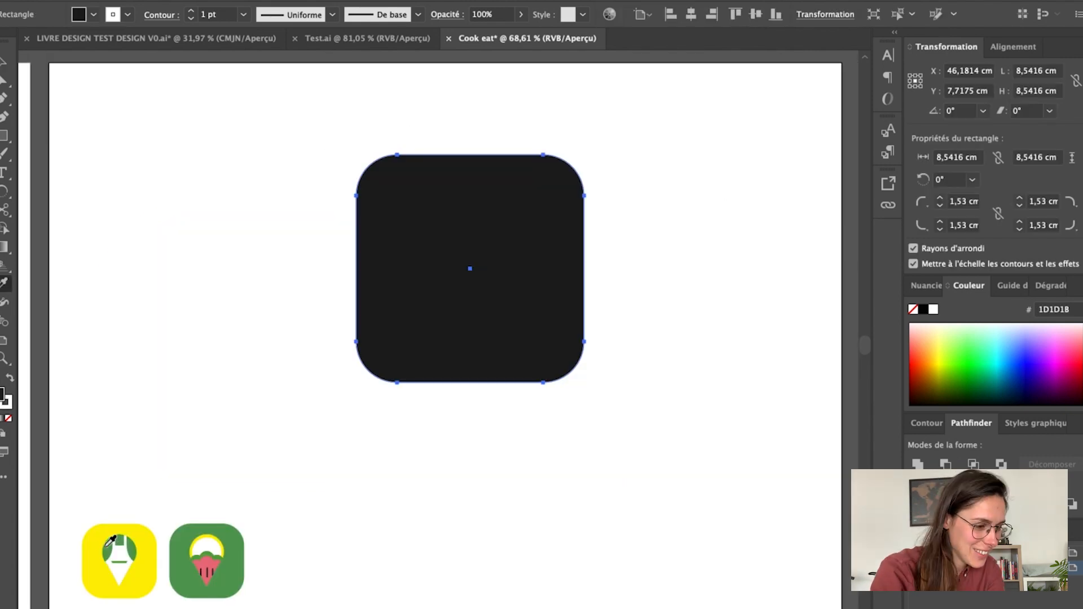
{"action": "left_click", "coordinate": [93, 536]}
{"action": "key", "text": "v"}
{"action": "left_click_drag", "start_coordinate": [498, 233], "coordinate": [490, 264]}
{"action": "left_click", "coordinate": [502, 111]}
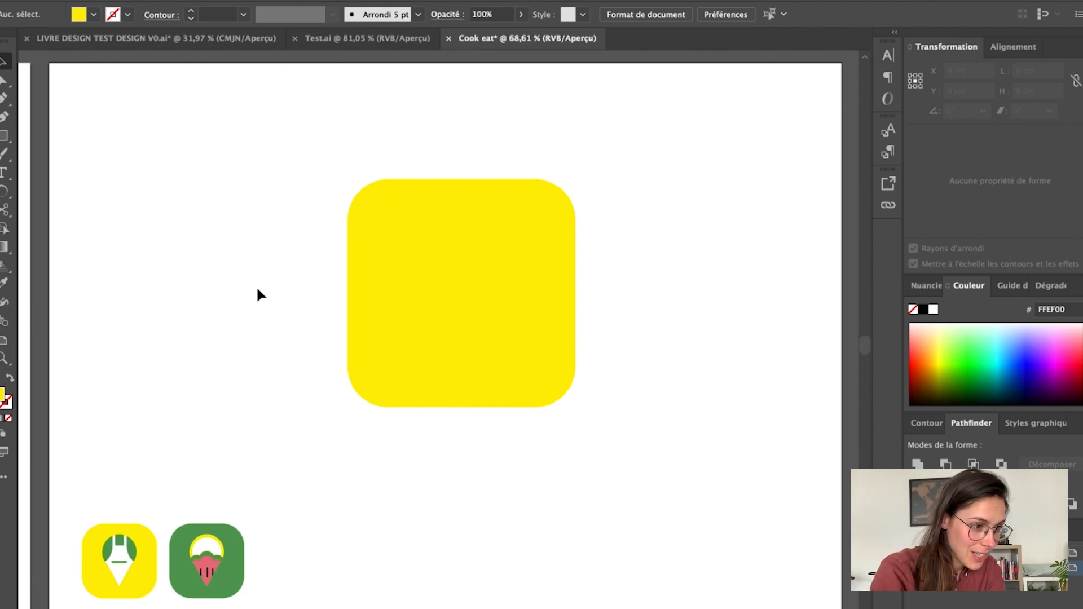
Step: Draw a yellow circle about 4.02 cm wide beside the rounded square and lower its bottom anchor to about Y 10.61 cm
{"action": "left_click_drag", "start_coordinate": [4, 136], "coordinate": [73, 157]}
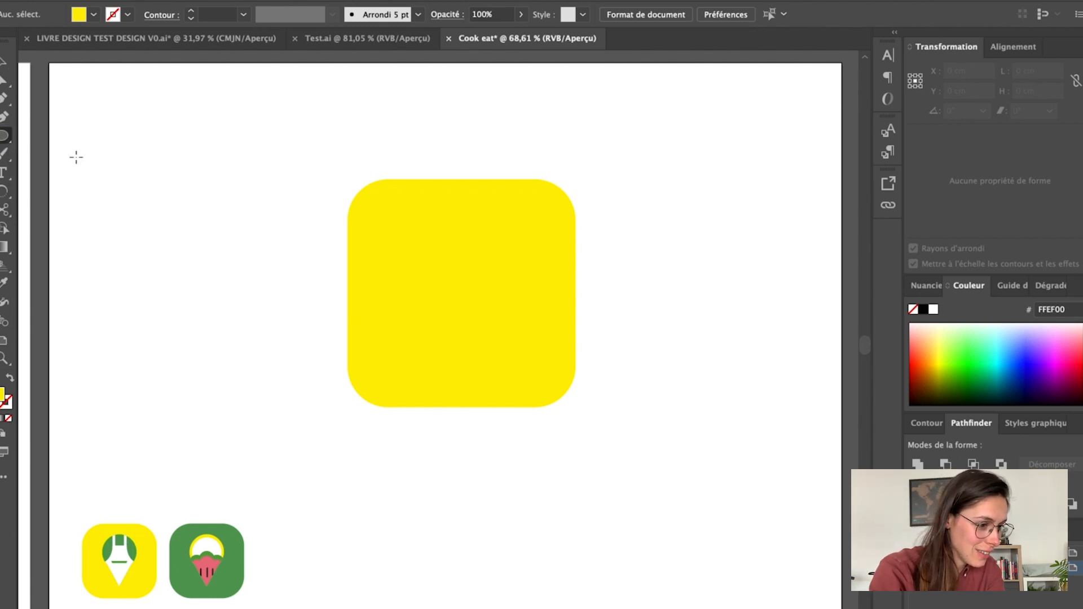
{"action": "mouse_move", "coordinate": [173, 210]}
{"action": "left_mouse_down"}
{"action": "mouse_move", "coordinate": [259, 316]}
{"action": "mouse_move", "coordinate": [281, 318]}
{"action": "left_mouse_up"}
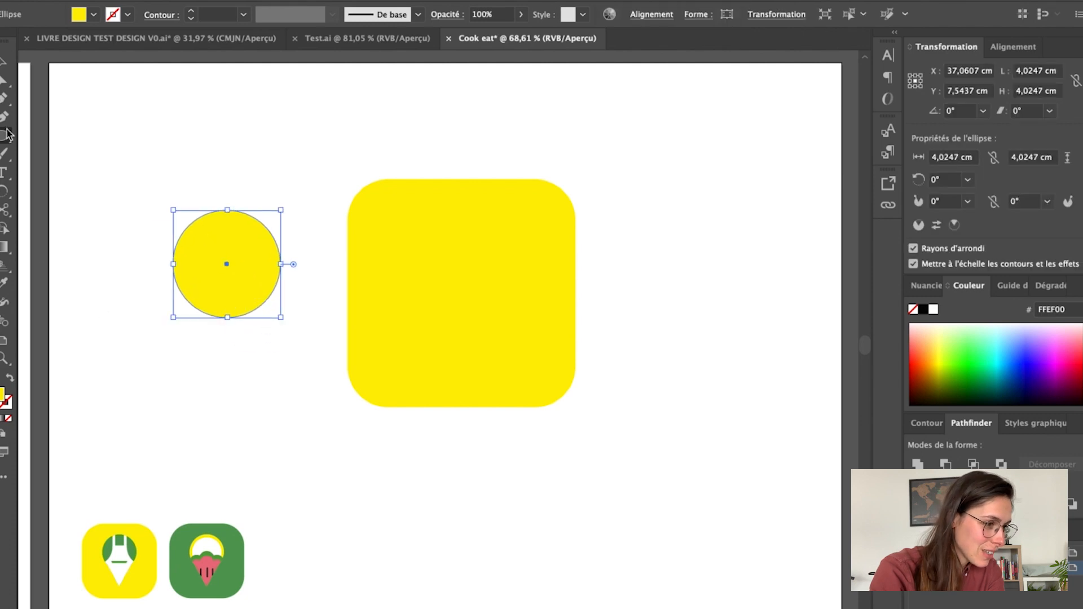
{"action": "left_click", "coordinate": [5, 78]}
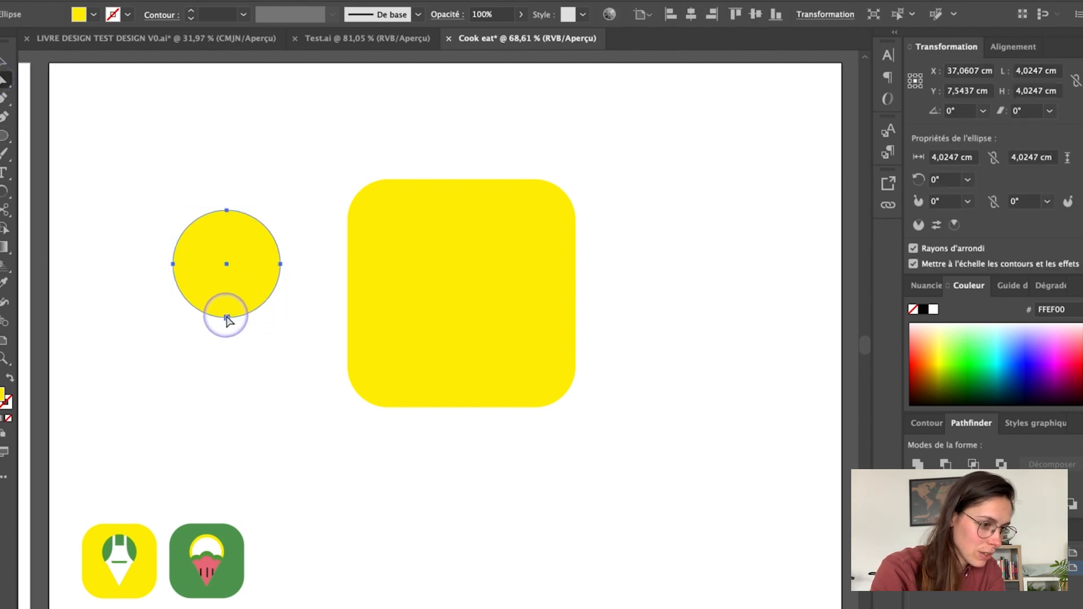
{"action": "left_click", "coordinate": [227, 318]}
{"action": "key", "text": "Down"}
{"action": "key", "text": "Down"}
{"action": "key", "text": "Down"}
{"action": "key", "text": "Down"}
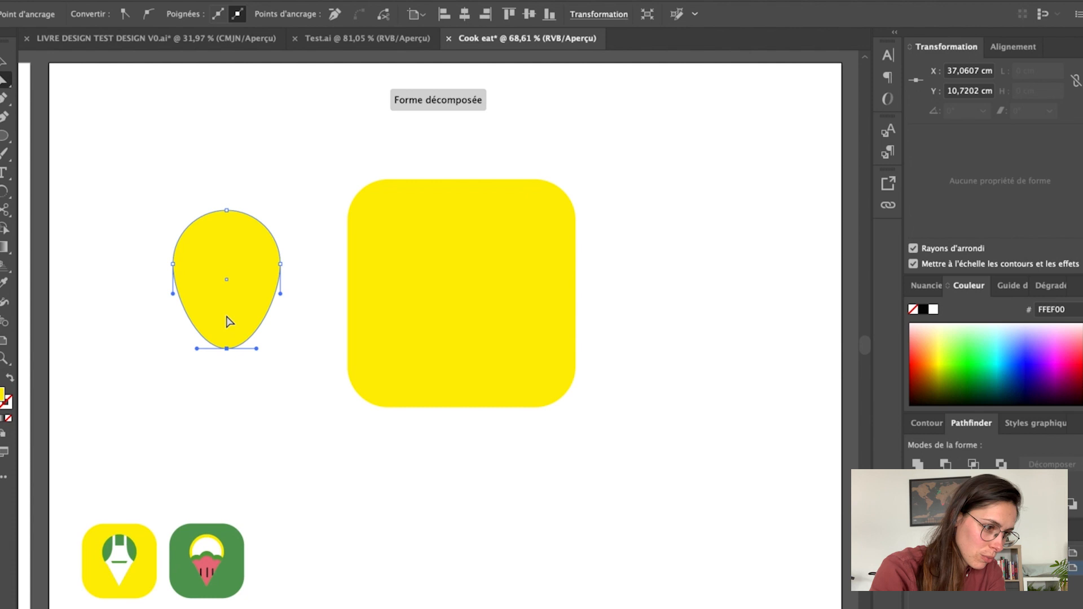
{"action": "key", "text": "Down"}
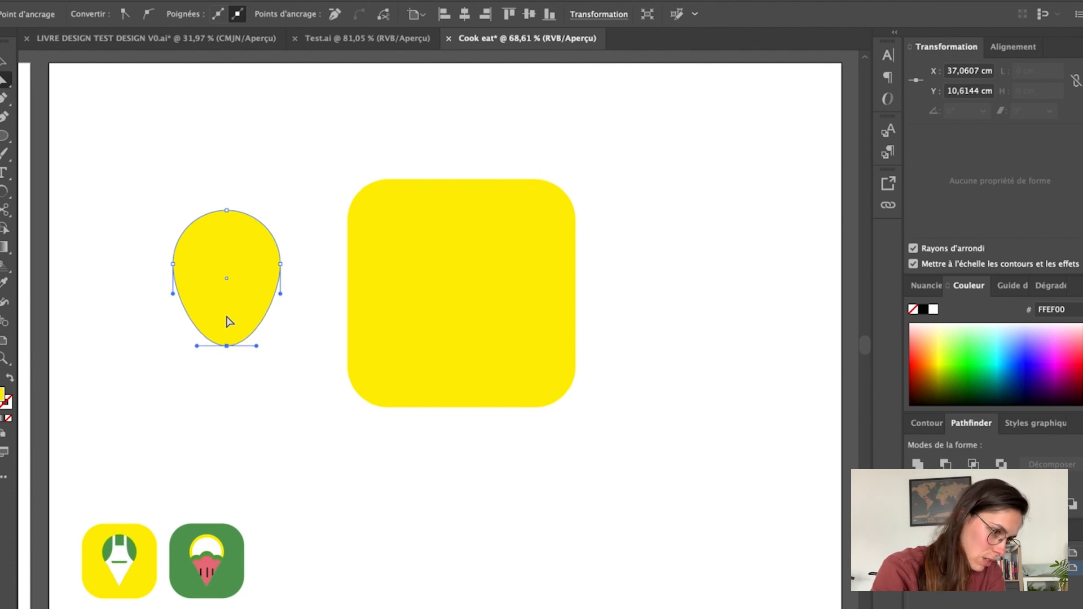
Step: Convert the shape's bottom anchor to a corner point and round that tip by about 0.18 cm
{"action": "left_click", "coordinate": [227, 346]}
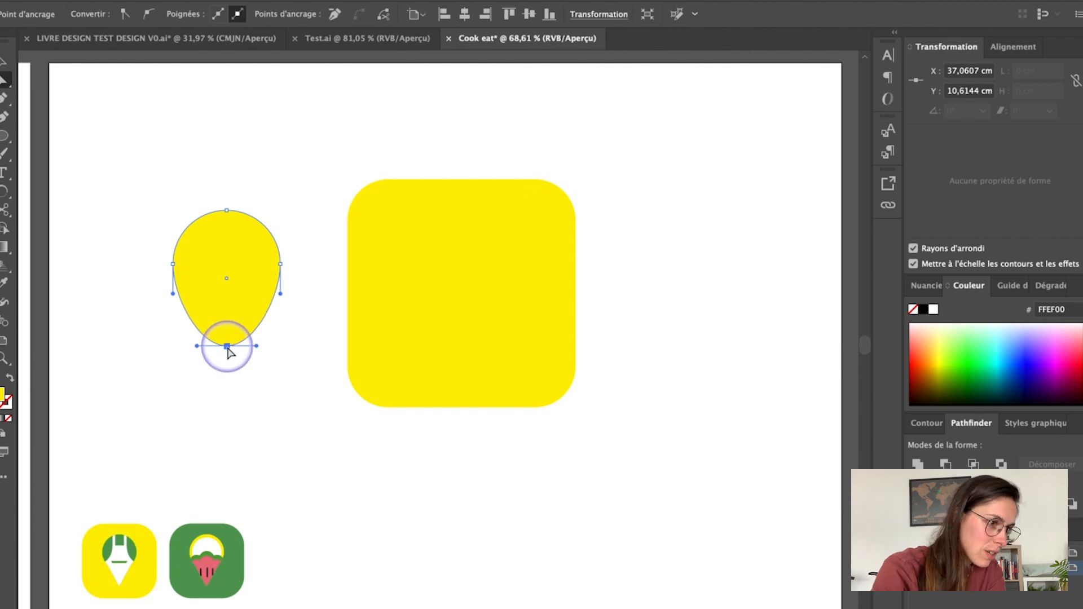
{"action": "left_click", "coordinate": [125, 14]}
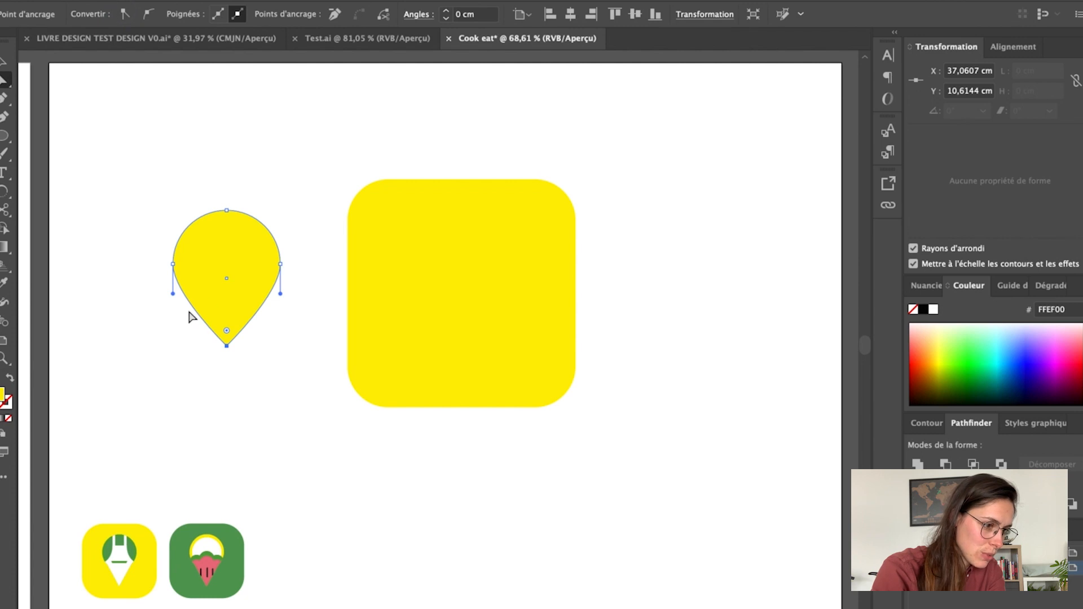
{"action": "scroll", "coordinate": [191, 313], "scroll_direction": "up", "scroll_amount": 2}
{"action": "scroll", "coordinate": [191, 314], "scroll_direction": "up", "scroll_amount": 5}
{"action": "left_click_drag", "start_coordinate": [322, 428], "coordinate": [323, 423]}
{"action": "scroll", "coordinate": [323, 420], "scroll_direction": "down", "scroll_amount": 8}
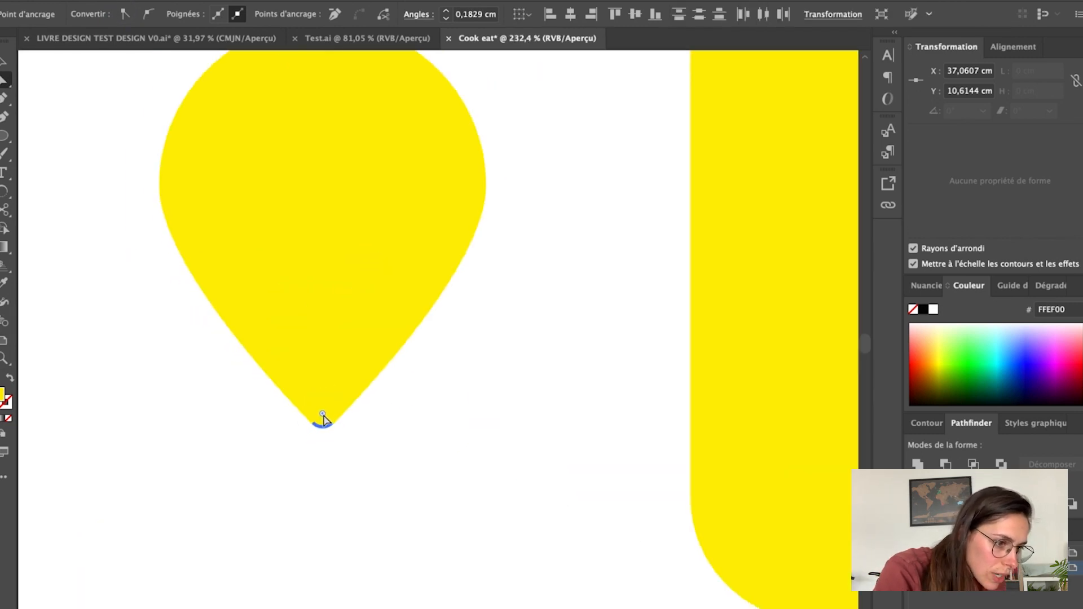
{"action": "key", "text": "v"}
{"action": "left_click", "coordinate": [335, 214]}
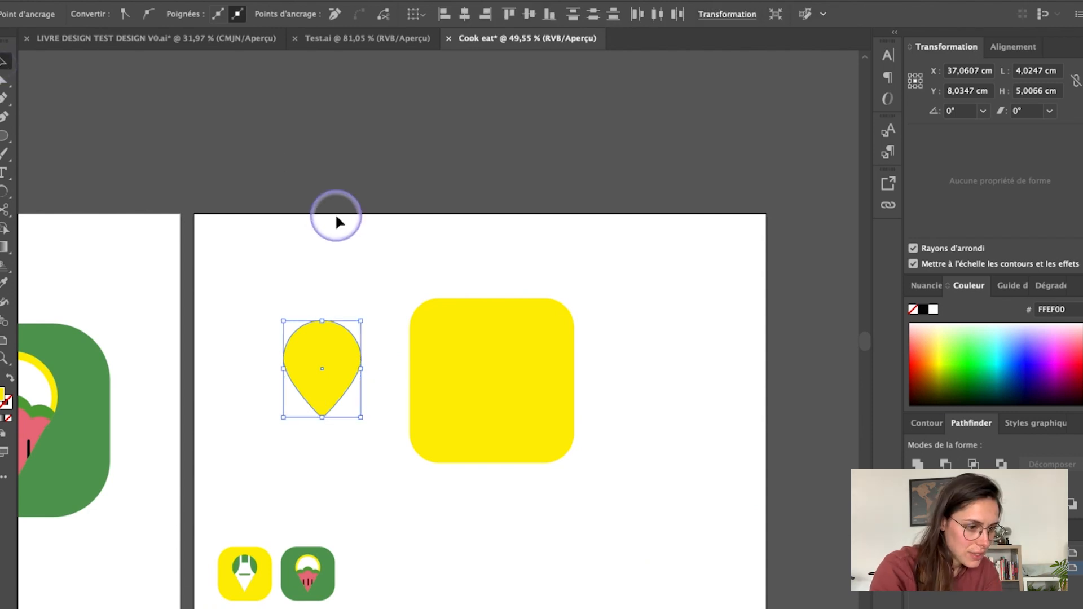
Step: Give the pin shape no fill and a 7 pt outline in the green sampled from the watermelon icon's background
{"action": "left_click", "coordinate": [325, 322]}
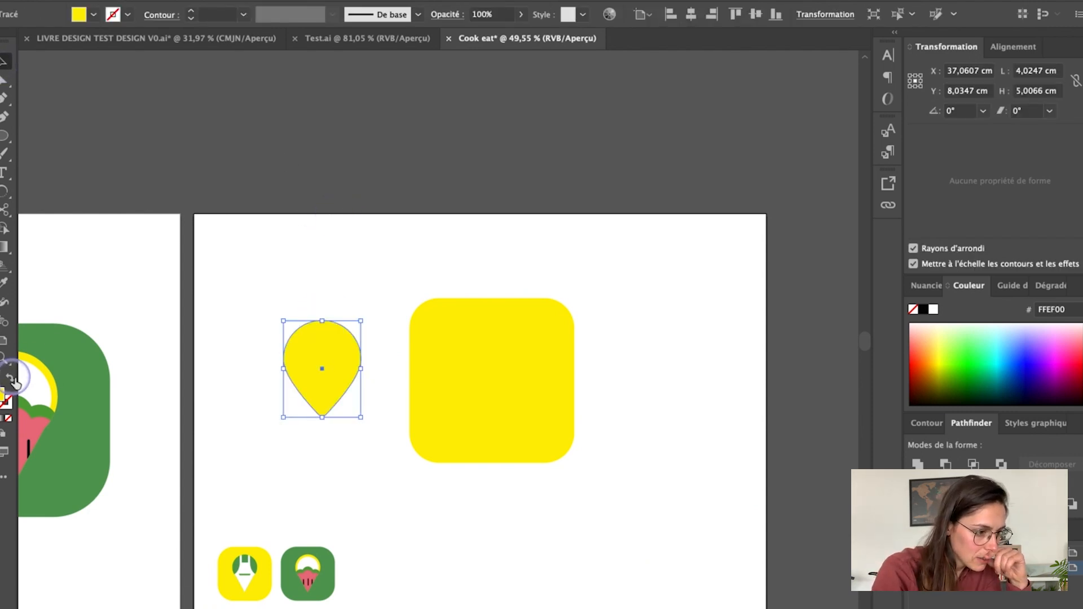
{"action": "key", "text": "i"}
{"action": "left_click", "coordinate": [23, 367]}
{"action": "left_click", "coordinate": [13, 382]}
{"action": "left_click", "coordinate": [191, 11]}
{"action": "left_click", "coordinate": [191, 11]}
{"action": "left_click", "coordinate": [191, 11]}
{"action": "left_click", "coordinate": [191, 11]}
{"action": "left_click", "coordinate": [191, 11]}
{"action": "left_click", "coordinate": [191, 12]}
Step: Move the green pin outline onto the centre of the yellow rounded square
{"action": "left_click", "coordinate": [3, 61]}
{"action": "key", "text": "a"}
{"action": "left_click_drag", "start_coordinate": [293, 341], "coordinate": [466, 346]}
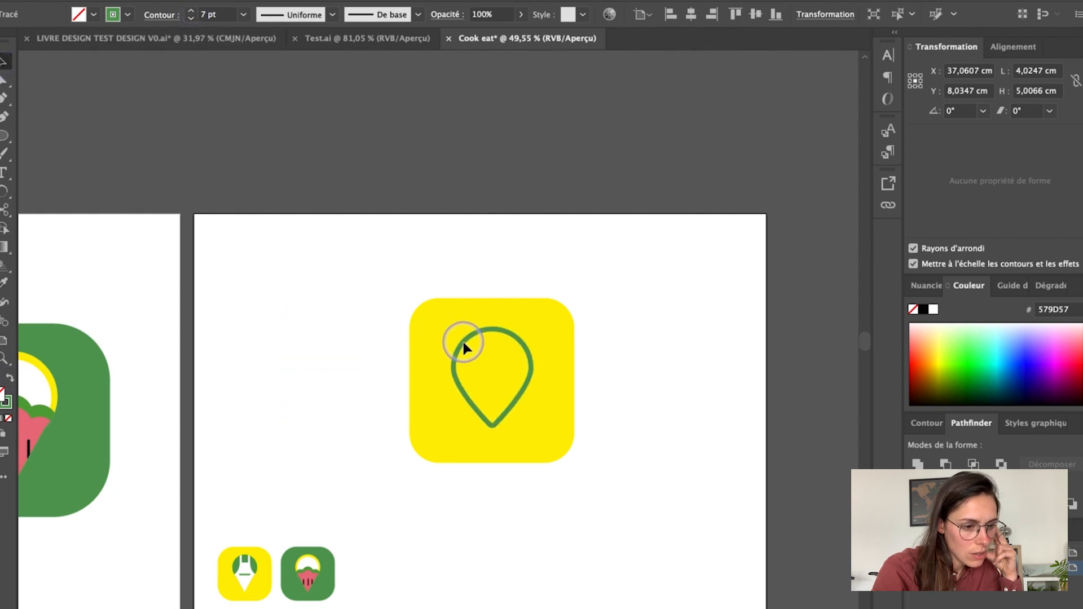
Step: Lengthen the lower handles of the pin's left and right anchors to make its sides fuller
{"action": "scroll", "coordinate": [462, 342], "scroll_direction": "up", "scroll_amount": 5}
{"action": "scroll", "coordinate": [462, 322], "scroll_direction": "down", "scroll_amount": 1}
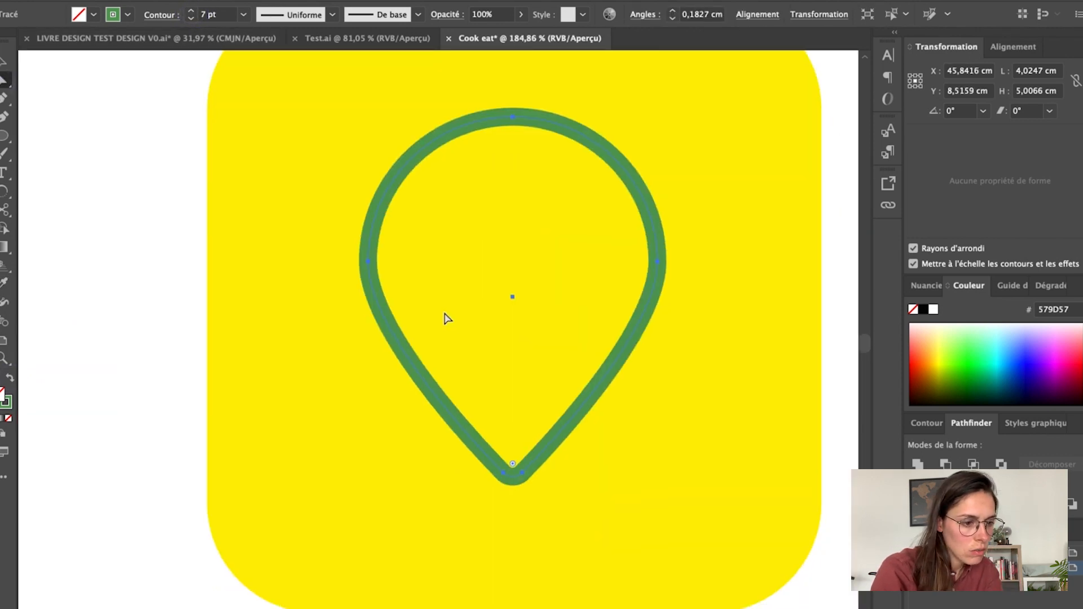
{"action": "left_click", "coordinate": [367, 261]}
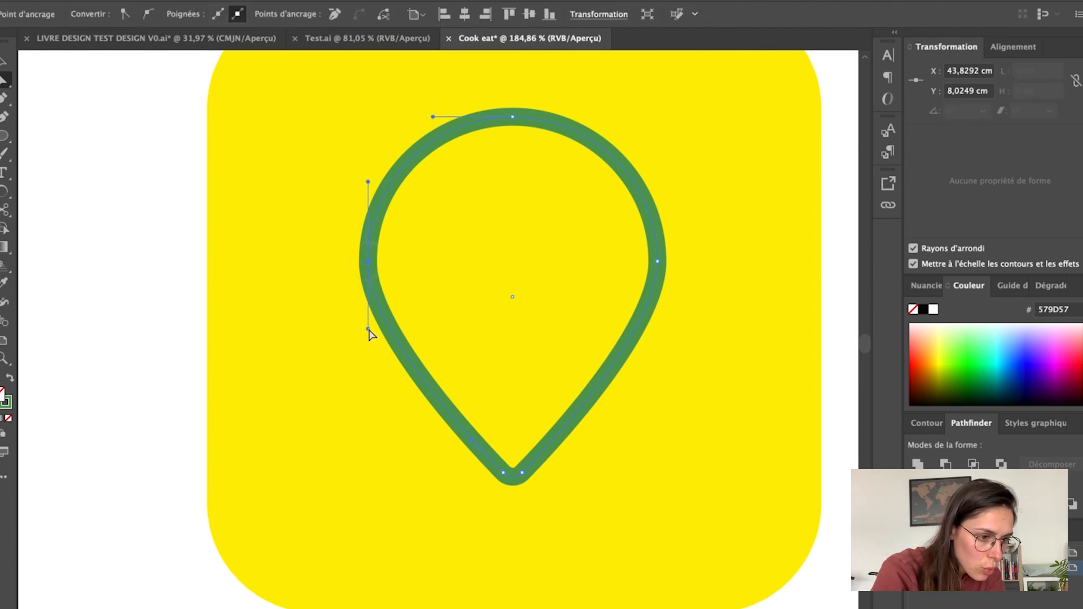
{"action": "left_click_drag", "start_coordinate": [369, 330], "coordinate": [369, 356]}
{"action": "left_click", "coordinate": [657, 261]}
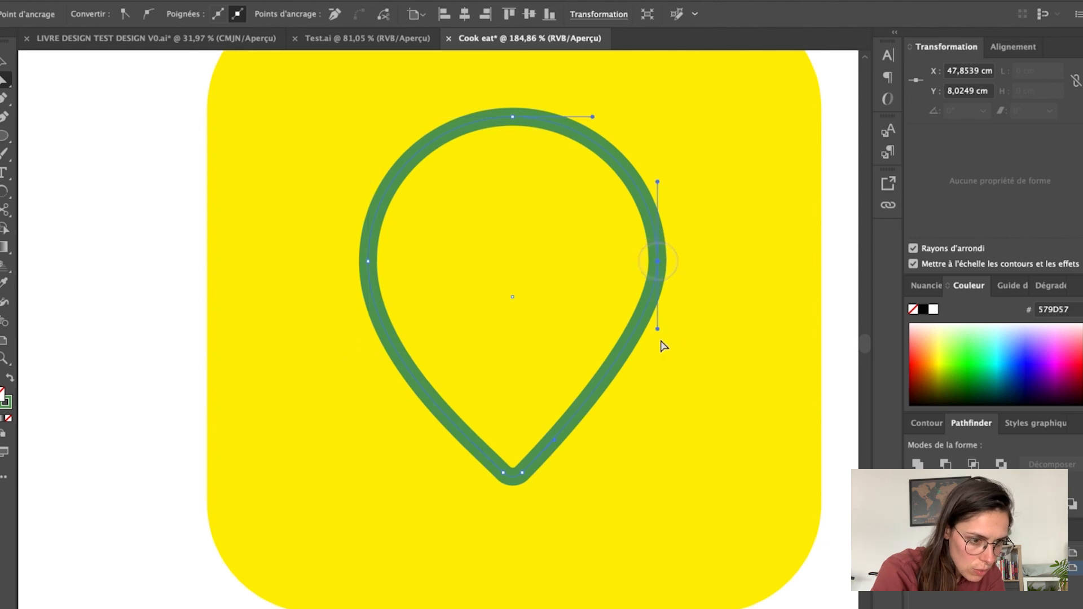
{"action": "left_click_drag", "start_coordinate": [657, 338], "coordinate": [659, 347]}
{"action": "scroll", "coordinate": [658, 347], "scroll_direction": "down", "scroll_amount": 5}
{"action": "left_click", "coordinate": [436, 271]}
{"action": "scroll", "coordinate": [437, 272], "scroll_direction": "right", "scroll_amount": 2}
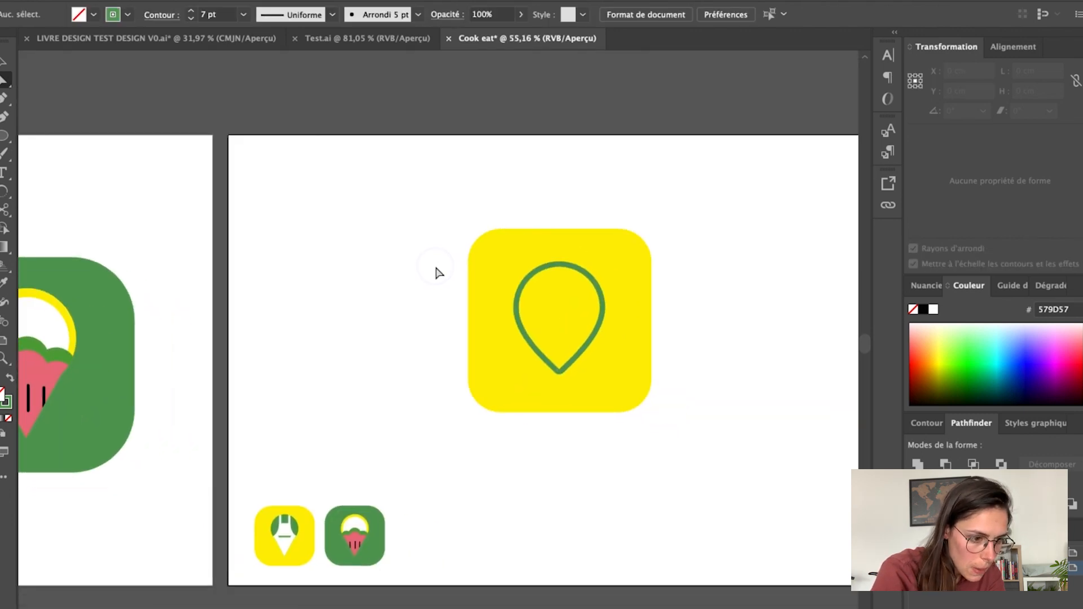
Step: Draw a rectangle of about 6.05 by 9.36 cm beside the yellow icon as the apron body
{"action": "left_click_drag", "start_coordinate": [4, 136], "coordinate": [75, 139]}
{"action": "scroll", "coordinate": [578, 217], "scroll_direction": "right", "scroll_amount": 2}
{"action": "mouse_move", "coordinate": [579, 218]}
{"action": "left_mouse_down"}
{"action": "mouse_move", "coordinate": [665, 394]}
{"action": "mouse_move", "coordinate": [707, 418]}
{"action": "left_mouse_up"}
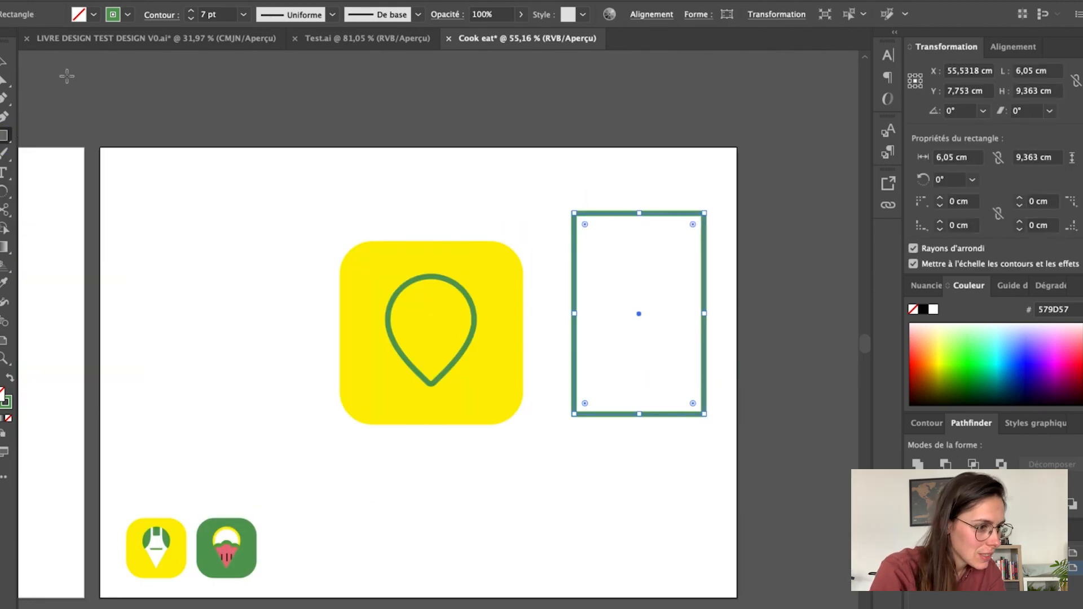
Step: Draw a rectangle of about 2.95 by 4.54 cm over the body's upper-left corner and round its corners to 1.411 cm
{"action": "left_click_drag", "start_coordinate": [544, 181], "coordinate": [609, 278]}
{"action": "left_click", "coordinate": [4, 80]}
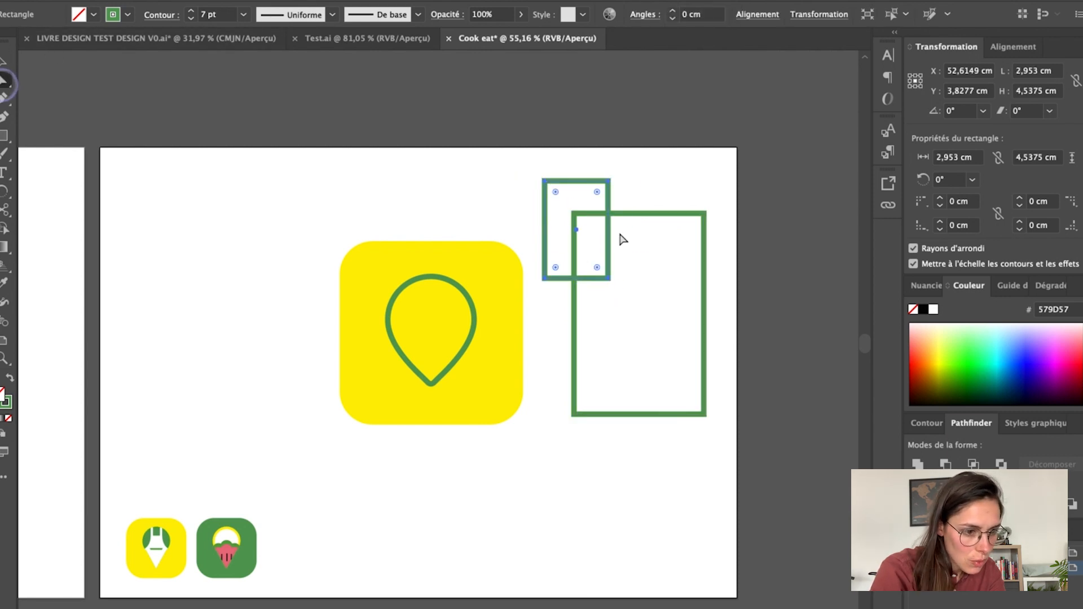
{"action": "left_click_drag", "start_coordinate": [596, 268], "coordinate": [723, 251]}
Step: Copy the rounded shape onto the body's upper-right corner and centre the grouped pair horizontally on the body
{"action": "left_click", "coordinate": [4, 62]}
{"action": "left_click_drag", "start_coordinate": [582, 135], "coordinate": [705, 188]}
{"action": "left_click", "coordinate": [651, 14]}
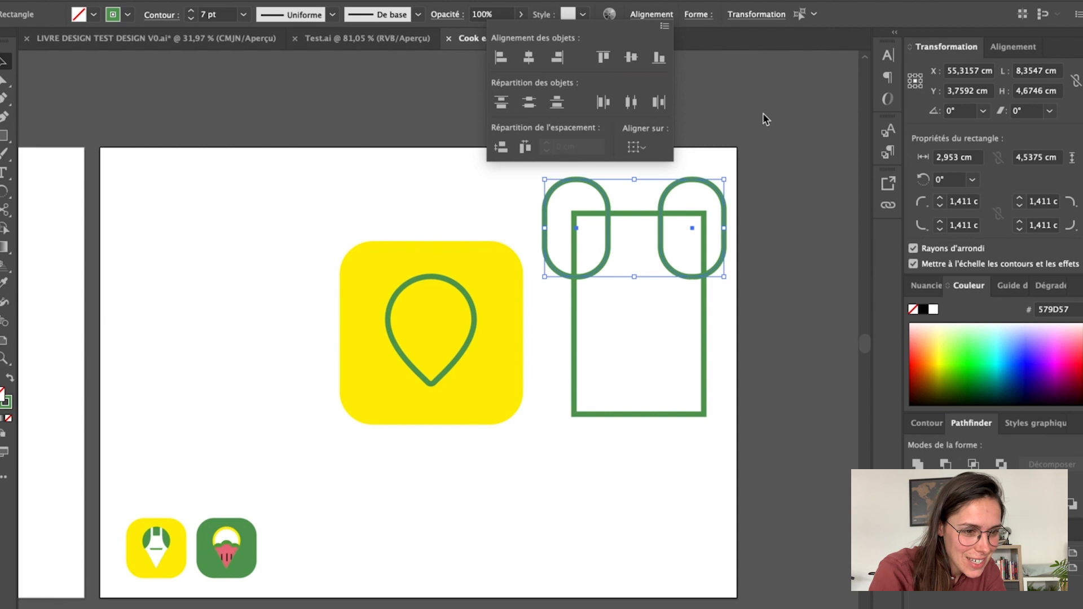
{"action": "left_click", "coordinate": [705, 316], "text": "shift"}
{"action": "left_click", "coordinate": [651, 14]}
{"action": "left_click", "coordinate": [528, 57]}
{"action": "left_click", "coordinate": [799, 127]}
{"action": "left_click", "coordinate": [590, 128]}
{"action": "left_click", "coordinate": [581, 180]}
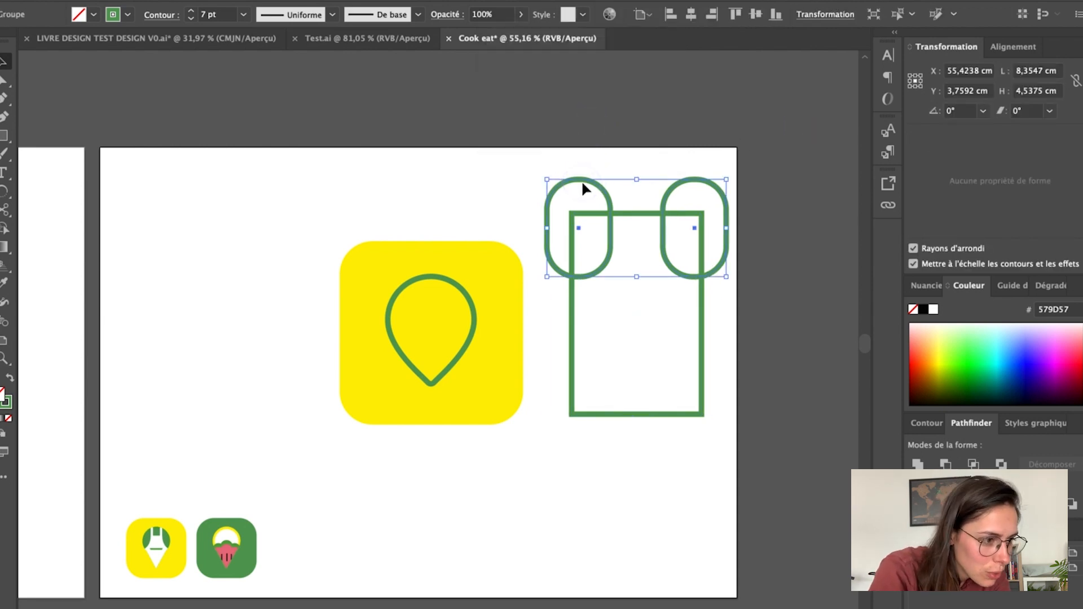
Step: Nudge the two rounded shapes outward in equal steps until each is centred on a side edge of the body
{"action": "left_click", "coordinate": [583, 184]}
{"action": "key", "text": "Left"}
{"action": "key", "text": "Left"}
{"action": "key", "text": "Left"}
{"action": "key", "text": "Left"}
{"action": "key", "text": "Left"}
{"action": "key", "text": "Left"}
{"action": "key", "text": "Left"}
{"action": "key", "text": "Left"}
{"action": "key", "text": "Left"}
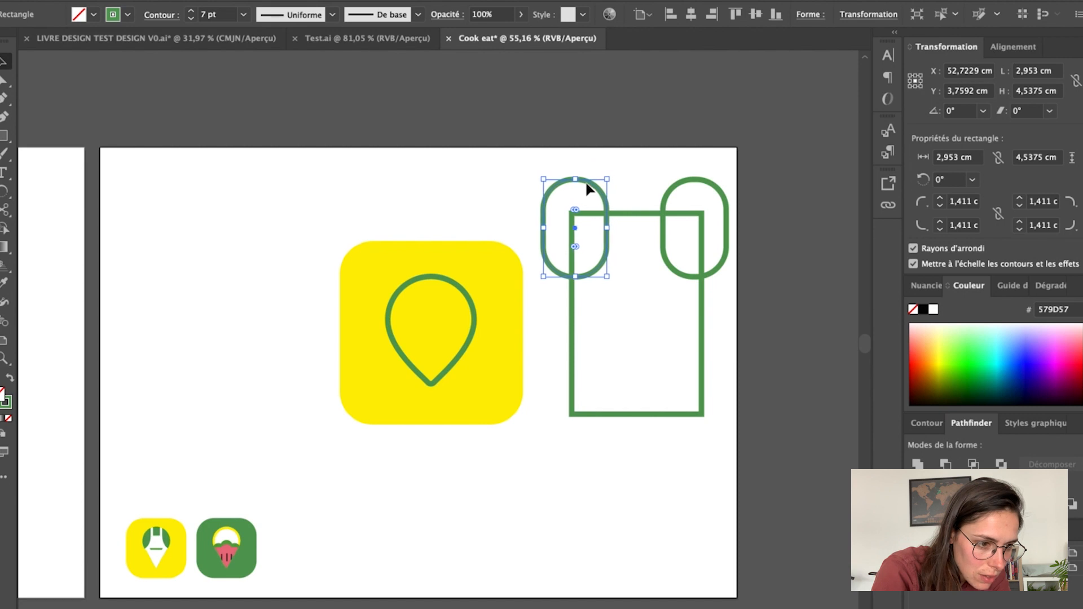
{"action": "left_click", "coordinate": [724, 194]}
{"action": "key", "text": "Right"}
{"action": "key", "text": "Right"}
{"action": "key", "text": "Right"}
{"action": "key", "text": "Right"}
{"action": "key", "text": "Right"}
{"action": "key", "text": "Right"}
{"action": "key", "text": "Right"}
{"action": "key", "text": "Right"}
{"action": "key", "text": "Right"}
{"action": "left_click", "coordinate": [619, 161]}
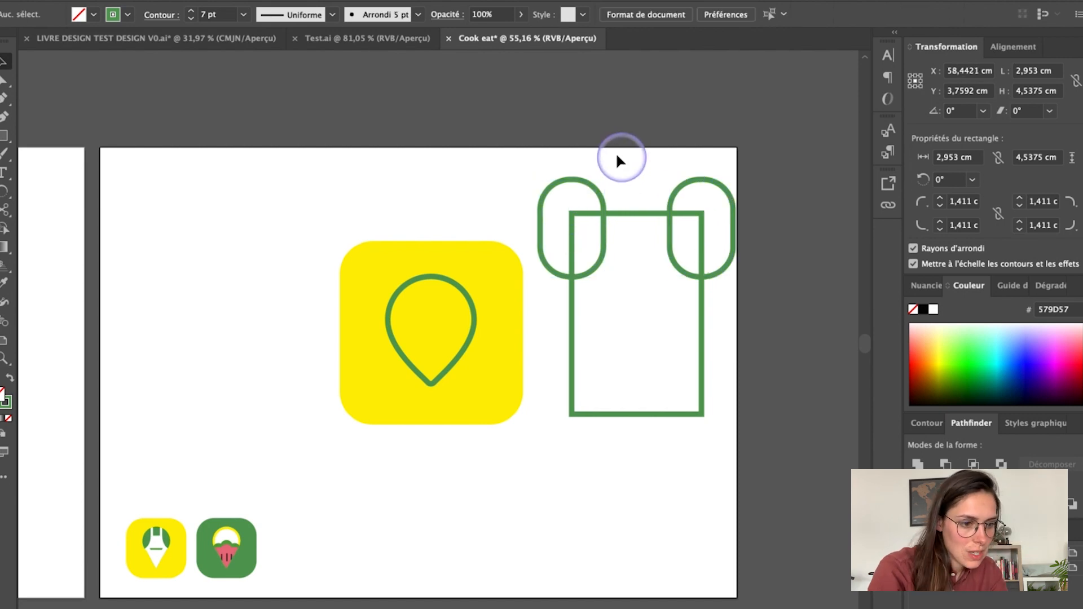
Step: Subtract both rounded shapes from the body to cut the apron's armholes
{"action": "left_click_drag", "start_coordinate": [556, 134], "coordinate": [627, 255]}
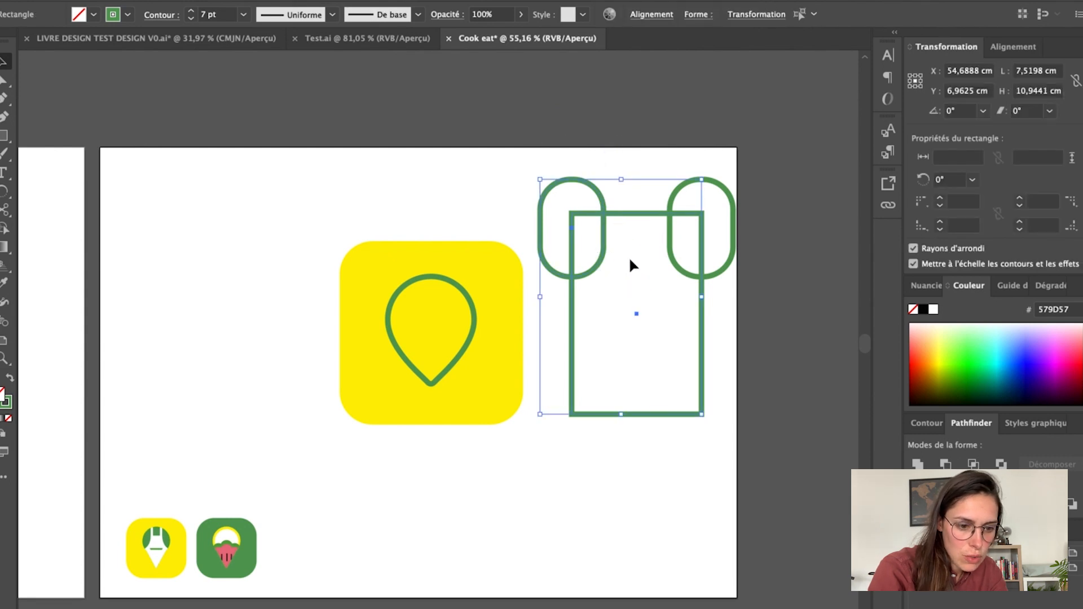
{"action": "left_click", "coordinate": [945, 464]}
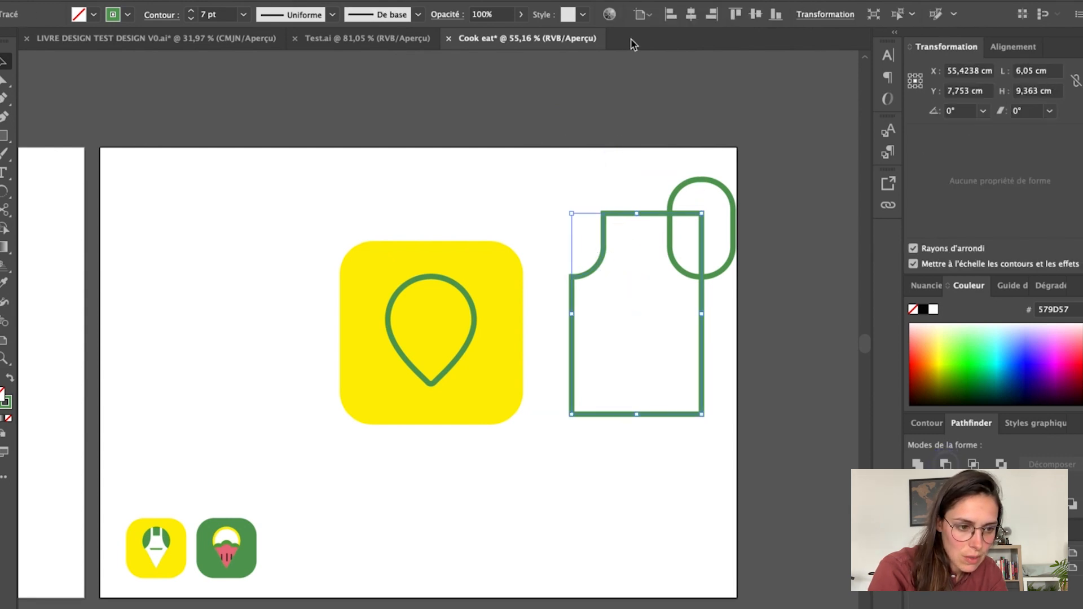
{"action": "left_click_drag", "start_coordinate": [663, 151], "coordinate": [706, 252]}
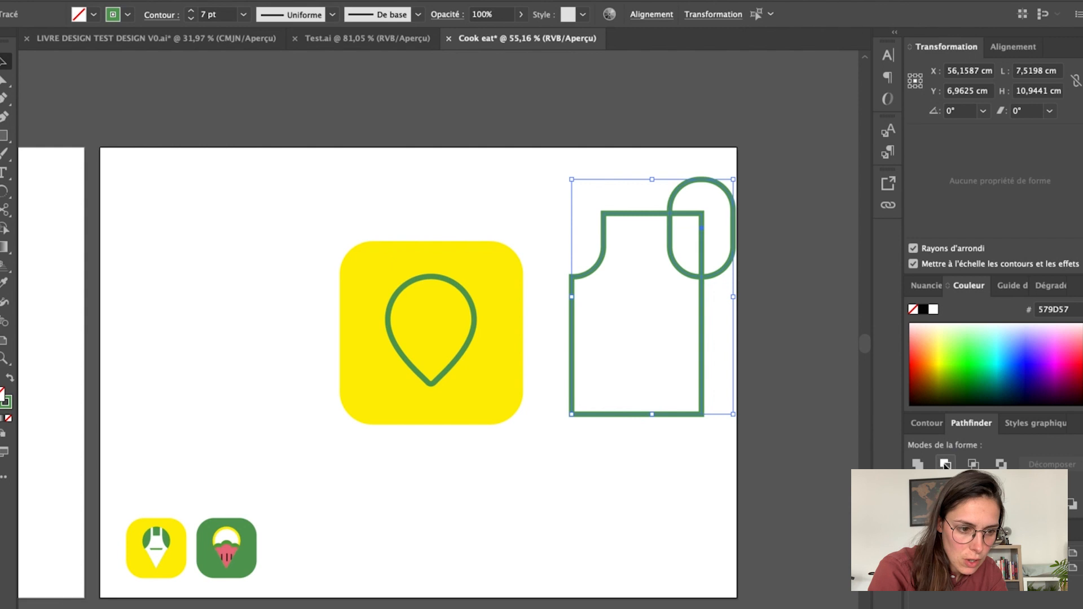
{"action": "left_click", "coordinate": [946, 463]}
{"action": "left_click", "coordinate": [716, 148]}
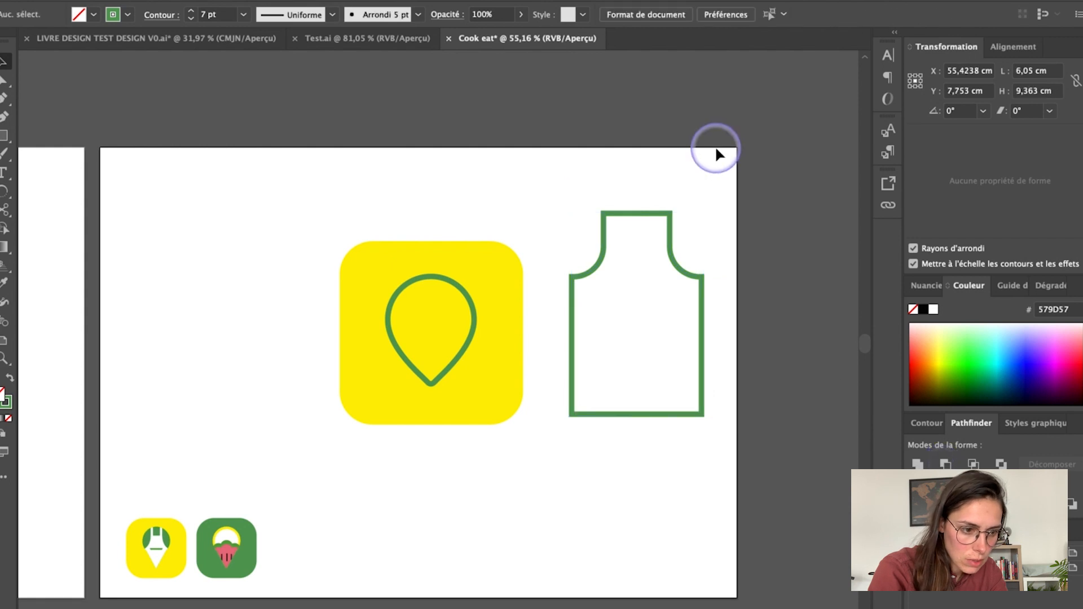
Step: Draw a small rectangle across the upper edge of the apron's bib and centre it horizontally on the apron
{"action": "left_click", "coordinate": [4, 136]}
{"action": "left_click_drag", "start_coordinate": [614, 199], "coordinate": [658, 251]}
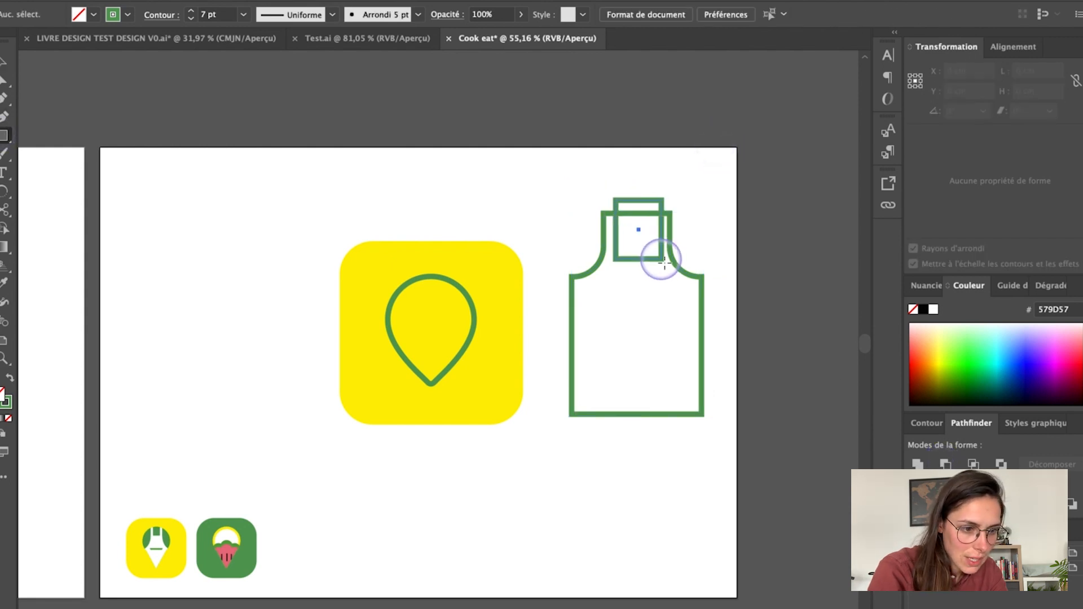
{"action": "left_click", "coordinate": [5, 58]}
{"action": "left_click", "coordinate": [656, 16]}
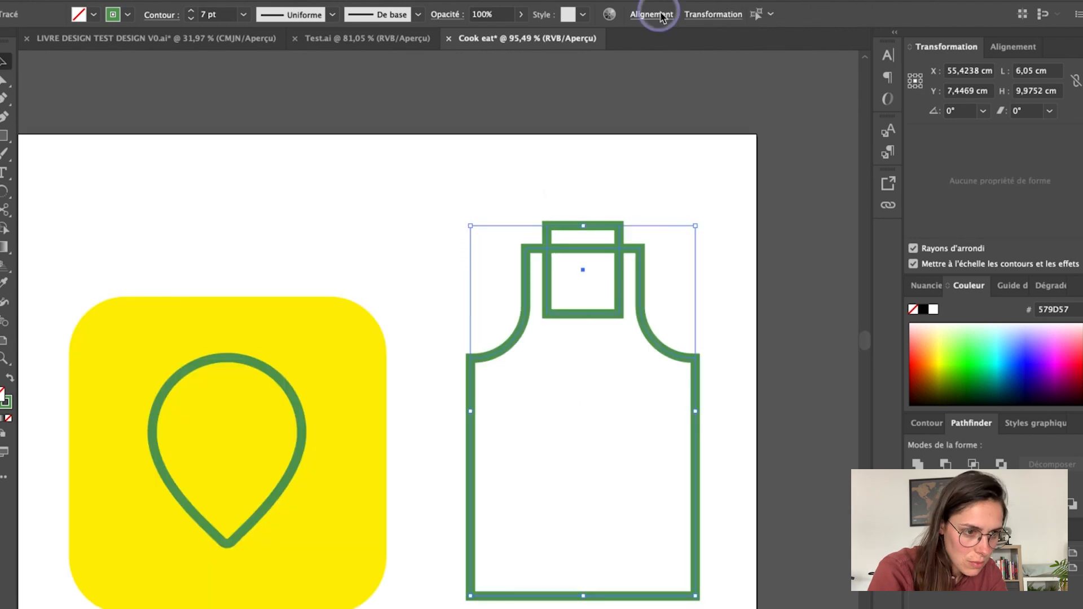
{"action": "left_click", "coordinate": [529, 59]}
{"action": "left_click", "coordinate": [788, 138]}
Step: Raise the small rectangle slightly and subtract it from the apron to form the neckline between two straps
{"action": "left_click", "coordinate": [585, 314]}
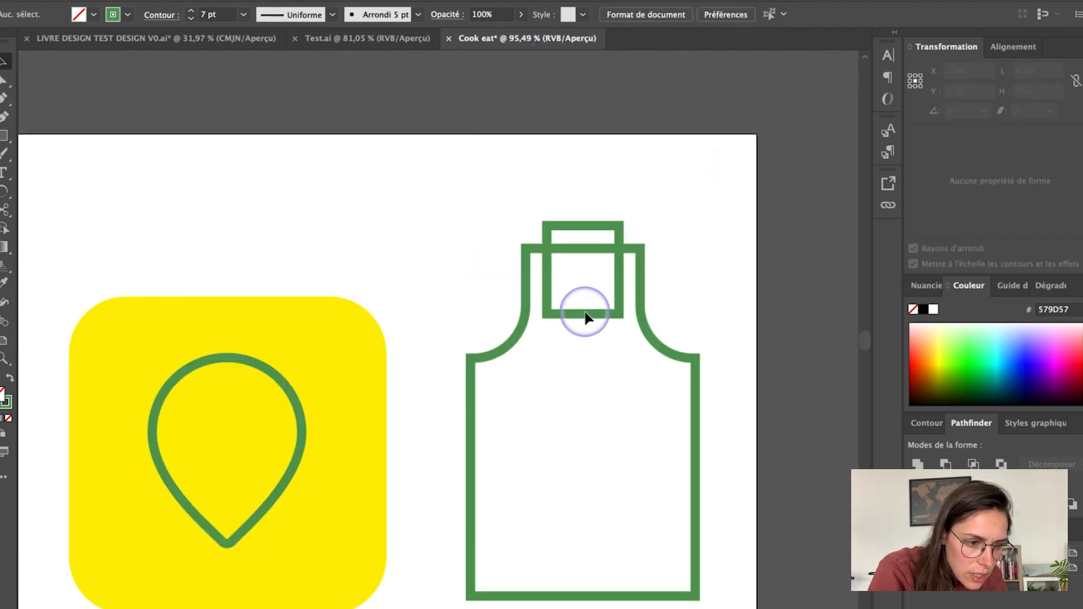
{"action": "left_click", "coordinate": [581, 316]}
{"action": "left_click_drag", "start_coordinate": [582, 314], "coordinate": [584, 304]}
{"action": "left_click", "coordinate": [655, 348], "text": "shift"}
{"action": "left_click", "coordinate": [945, 463]}
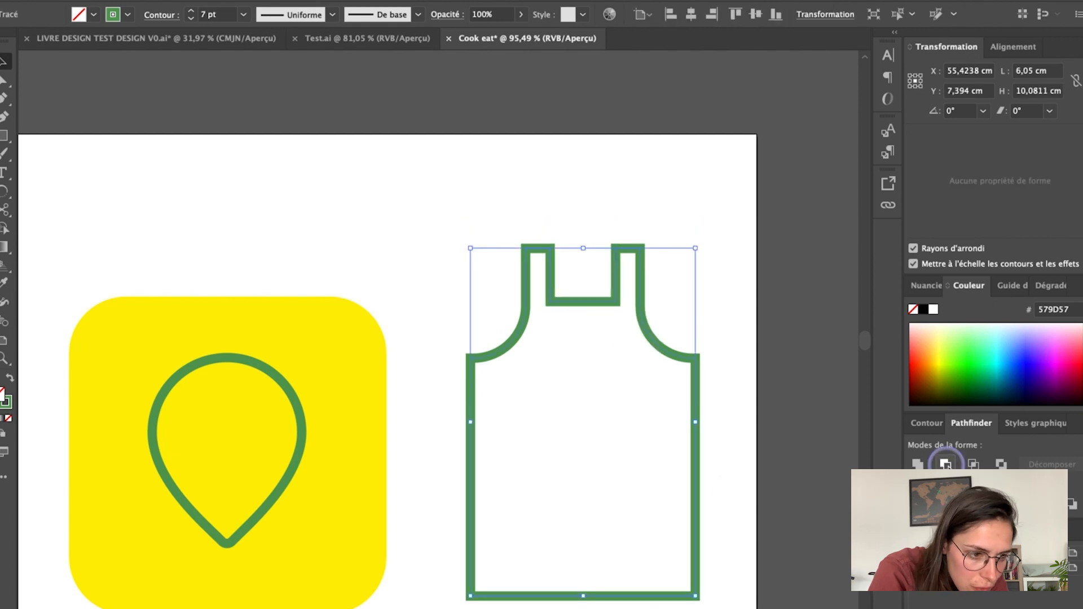
Step: Scale the apron down to about 3.92 by 6.06 cm, with a copy of the pin outline placed over it
{"action": "scroll", "coordinate": [595, 139], "scroll_direction": "down", "scroll_amount": 3}
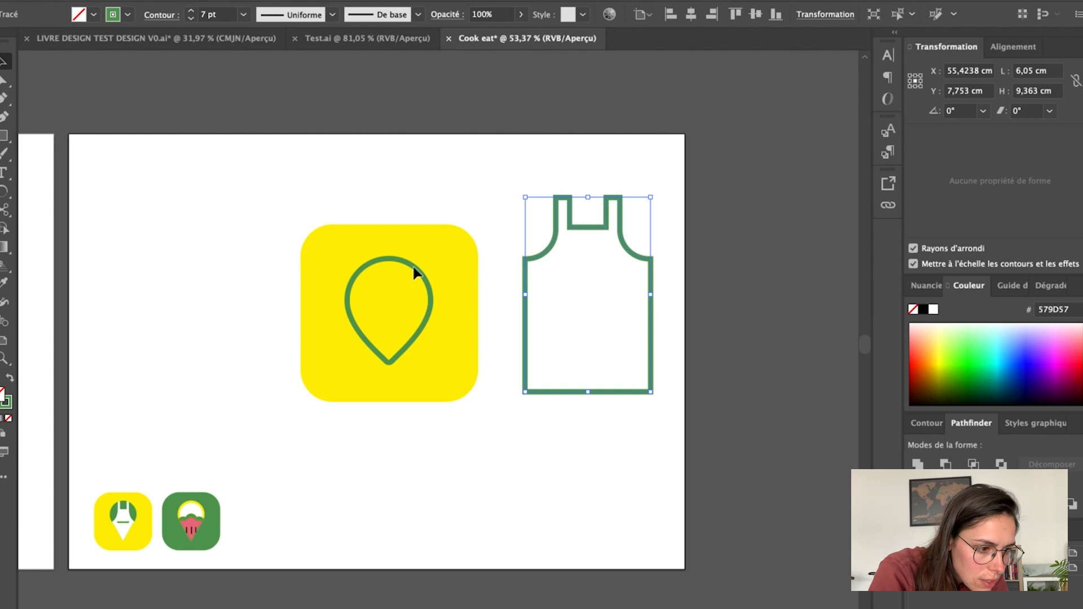
{"action": "left_click_drag", "start_coordinate": [650, 198], "coordinate": [623, 242]}
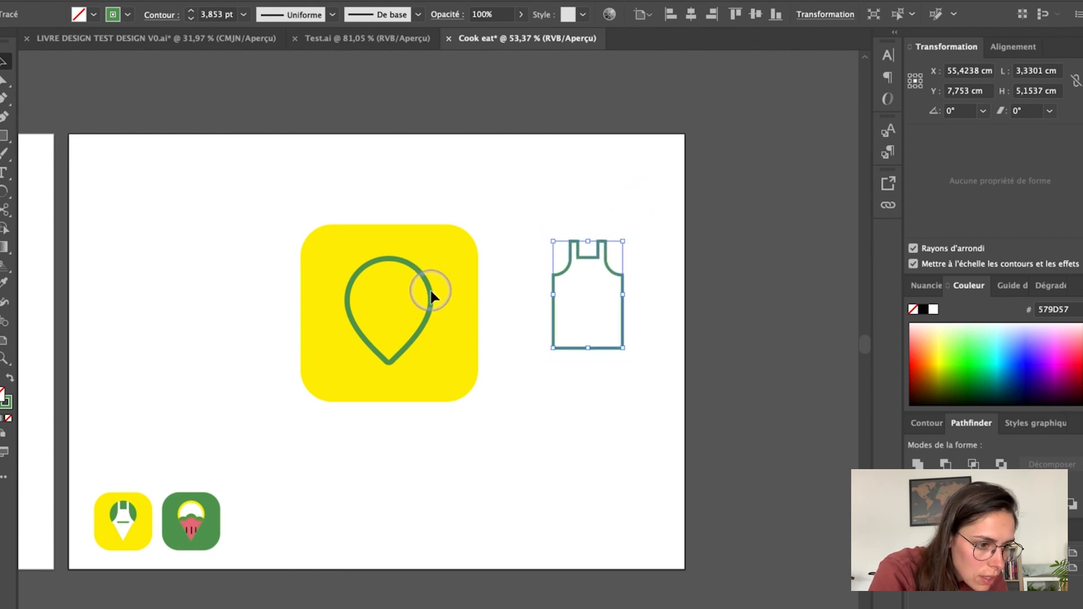
{"action": "mouse_move", "coordinate": [430, 290]}
{"action": "left_mouse_down"}
{"action": "mouse_move", "coordinate": [476, 337]}
{"action": "mouse_move", "coordinate": [645, 258]}
{"action": "mouse_move", "coordinate": [632, 274]}
{"action": "left_mouse_up"}
{"action": "scroll", "coordinate": [584, 316], "scroll_direction": "up", "scroll_amount": 3}
{"action": "scroll", "coordinate": [584, 316], "scroll_direction": "up", "scroll_amount": 2}
{"action": "left_click", "coordinate": [617, 400]}
{"action": "mouse_move", "coordinate": [599, 406]}
{"action": "left_mouse_down"}
{"action": "mouse_move", "coordinate": [585, 438]}
{"action": "mouse_move", "coordinate": [593, 443]}
{"action": "left_mouse_up"}
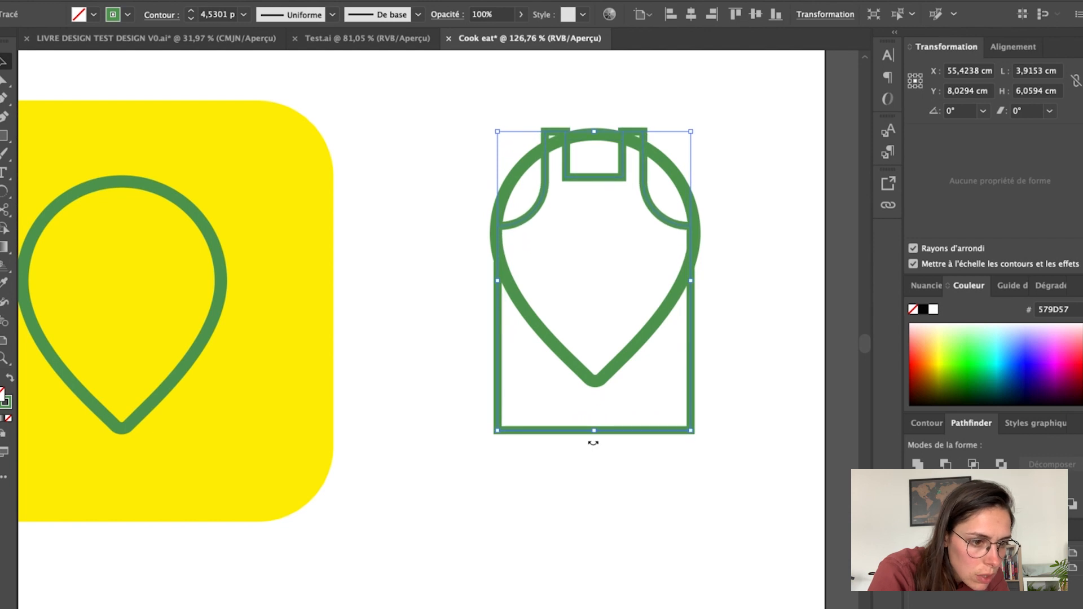
Step: Swap fill and outline on the apron and the pin copy so both are solid green
{"action": "left_click_drag", "start_coordinate": [492, 99], "coordinate": [651, 211]}
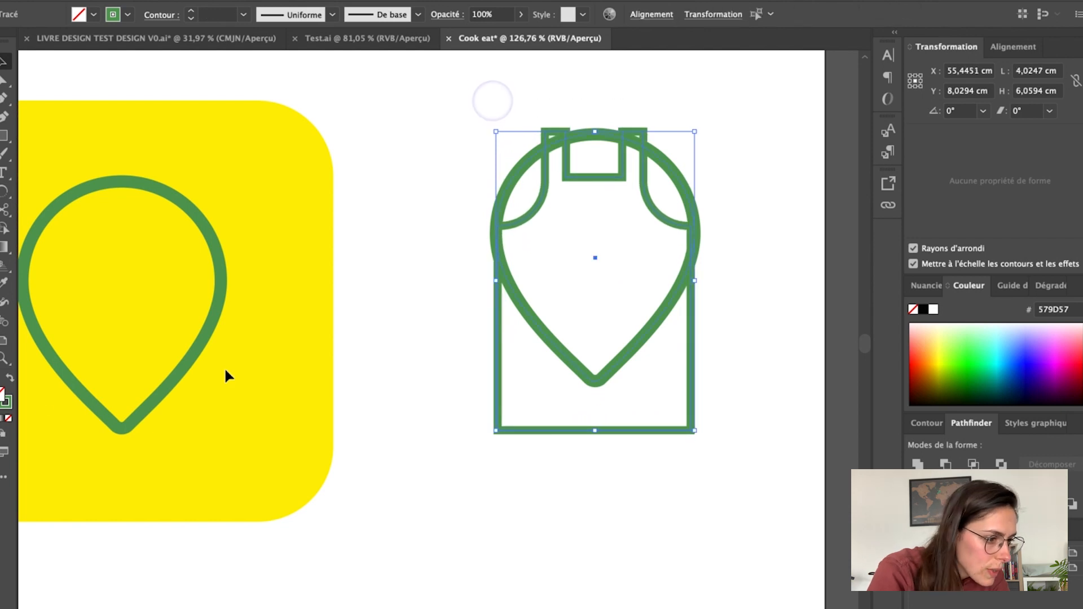
{"action": "left_click", "coordinate": [16, 380]}
{"action": "left_click", "coordinate": [742, 257]}
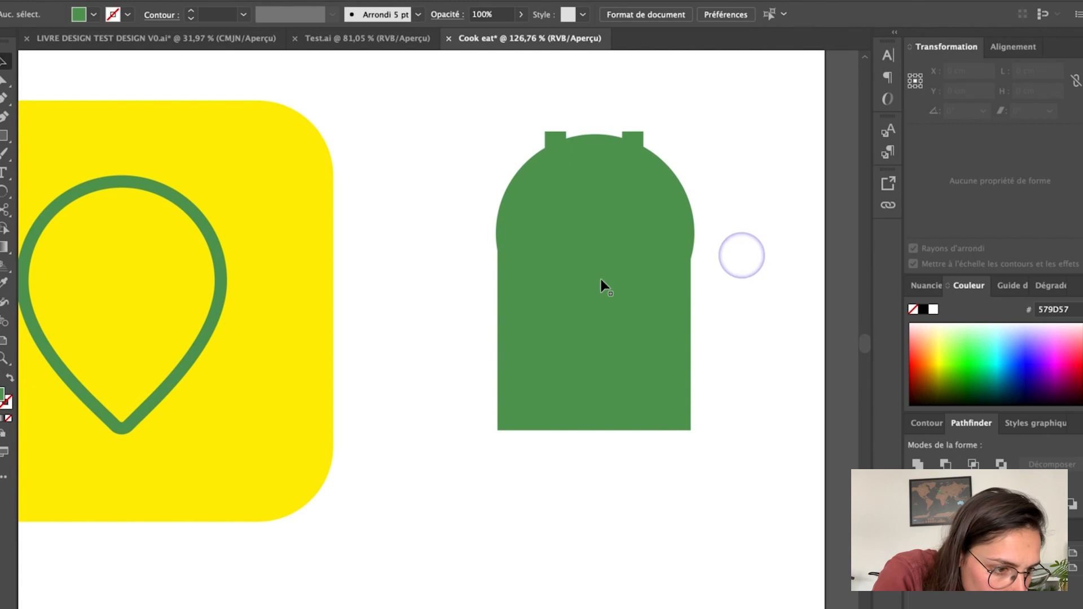
Step: Enlarge the apron slightly to span the pin copy's full width and intersect the two shapes
{"action": "left_click", "coordinate": [592, 268]}
{"action": "left_click", "coordinate": [594, 407]}
{"action": "left_click_drag", "start_coordinate": [745, 271], "coordinate": [546, 102]}
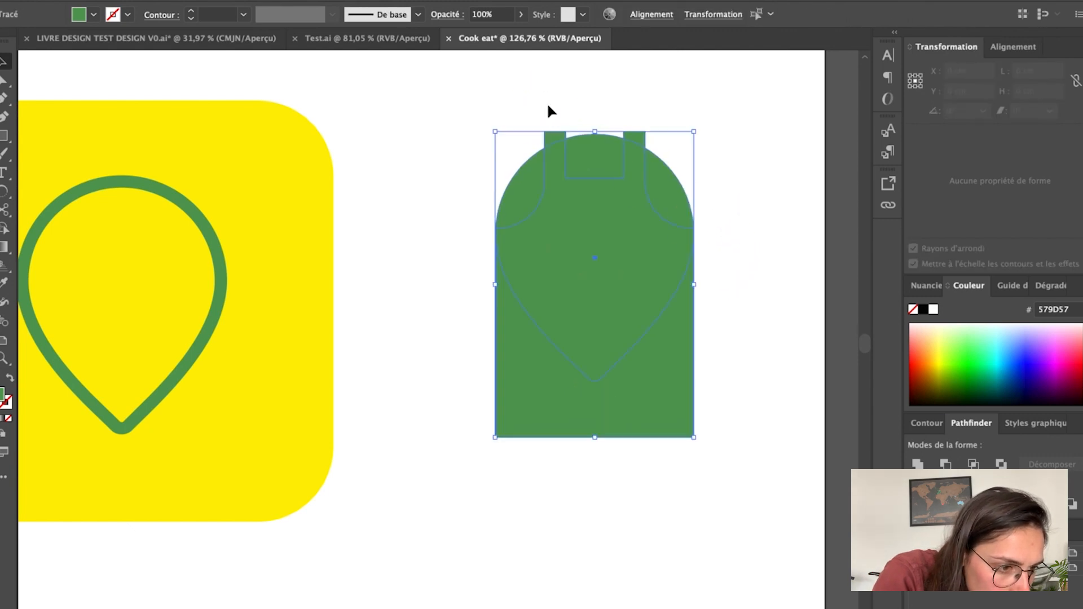
{"action": "left_click", "coordinate": [974, 463]}
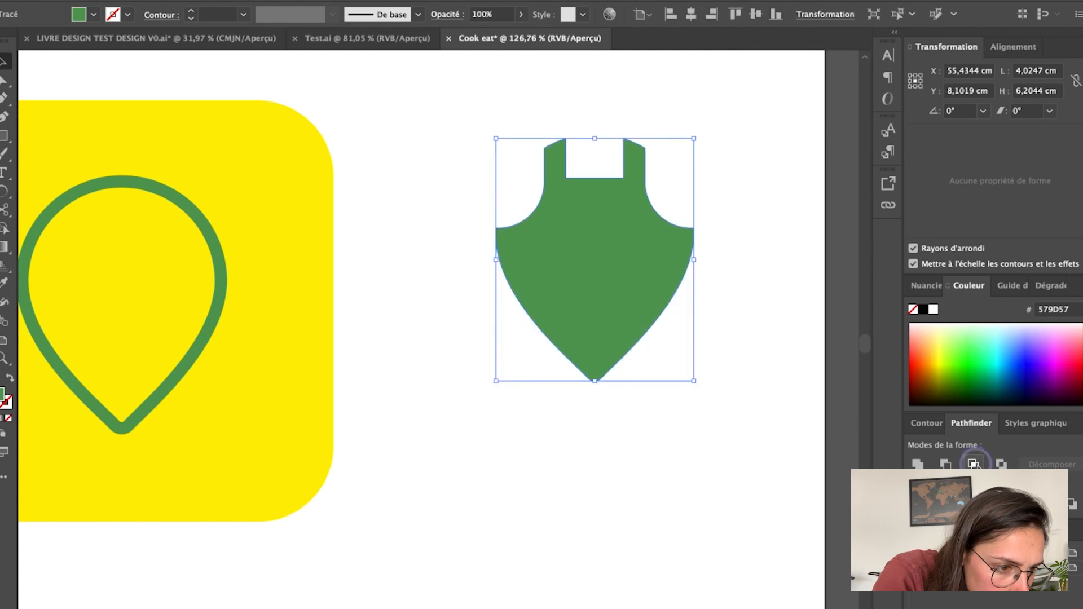
Step: Fit the intersected apron shape inside the pin outline on the yellow square, at about 4.01 by 4.92 cm
{"action": "left_click", "coordinate": [666, 76]}
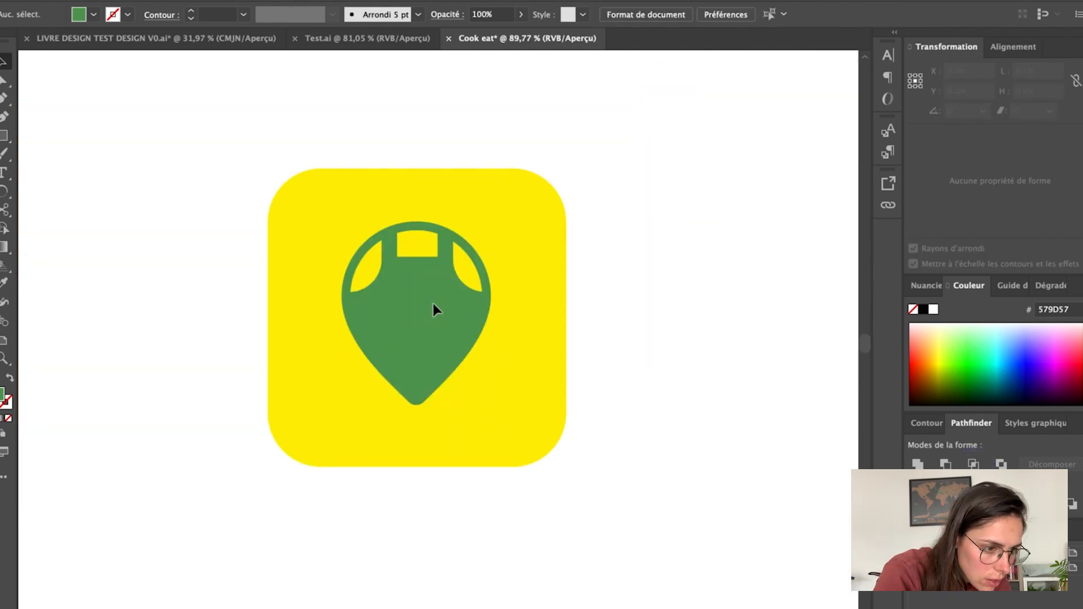
{"action": "left_click", "coordinate": [435, 307]}
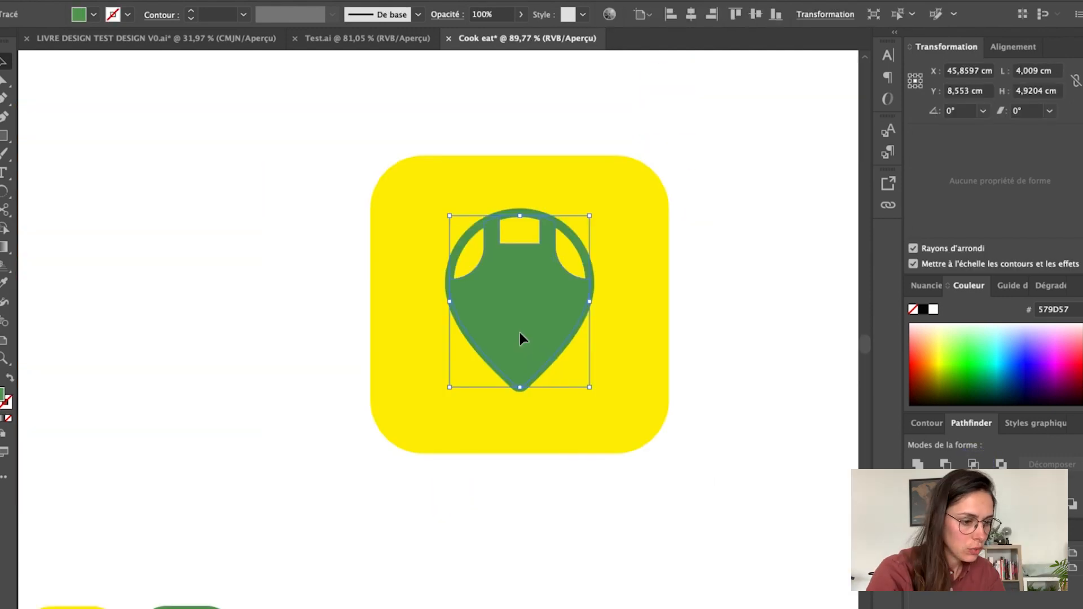
{"action": "left_click", "coordinate": [532, 464]}
{"action": "scroll", "coordinate": [532, 463], "scroll_direction": "down", "scroll_amount": 1}
{"action": "scroll", "coordinate": [532, 464], "scroll_direction": "down", "scroll_amount": 3}
{"action": "scroll", "coordinate": [531, 464], "scroll_direction": "right", "scroll_amount": 3}
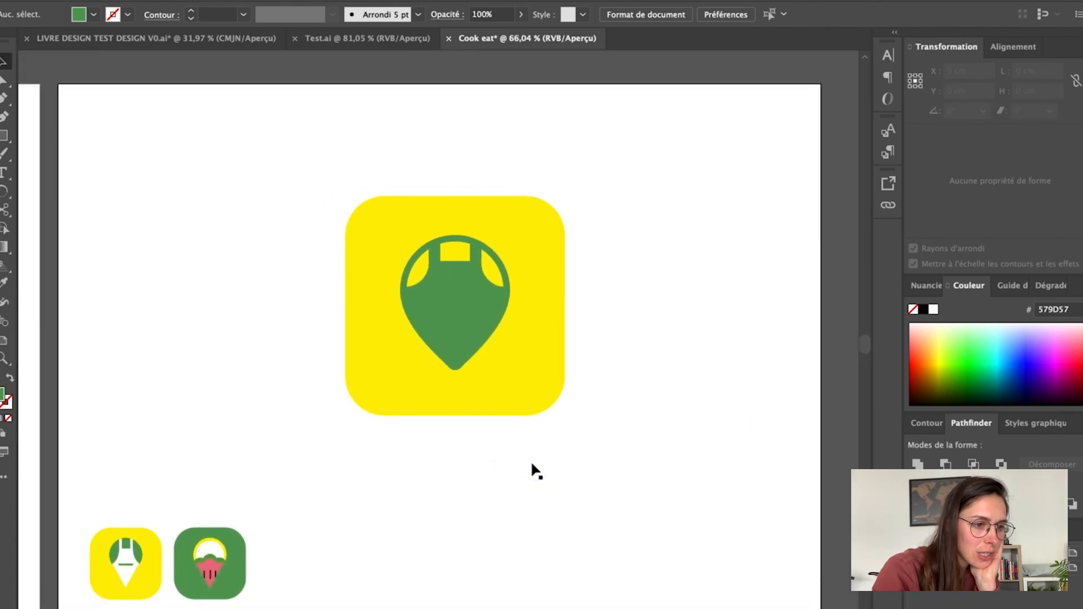
{"action": "scroll", "coordinate": [675, 323], "scroll_direction": "left", "scroll_amount": 2}
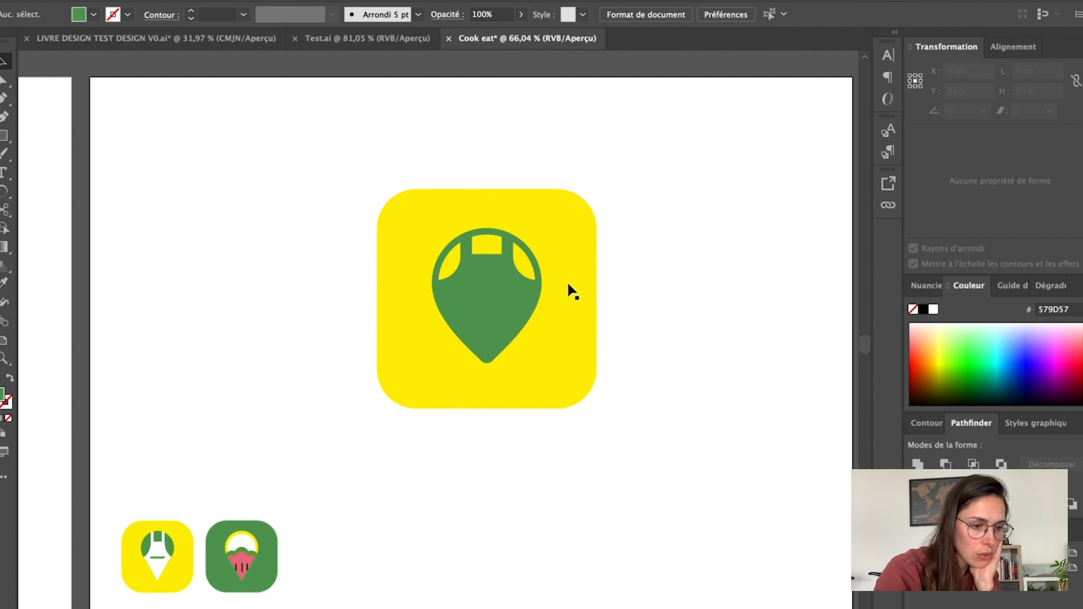
Step: Give the apron shape the pin's style: no fill and a 7 pt green outline
{"action": "left_click", "coordinate": [500, 312]}
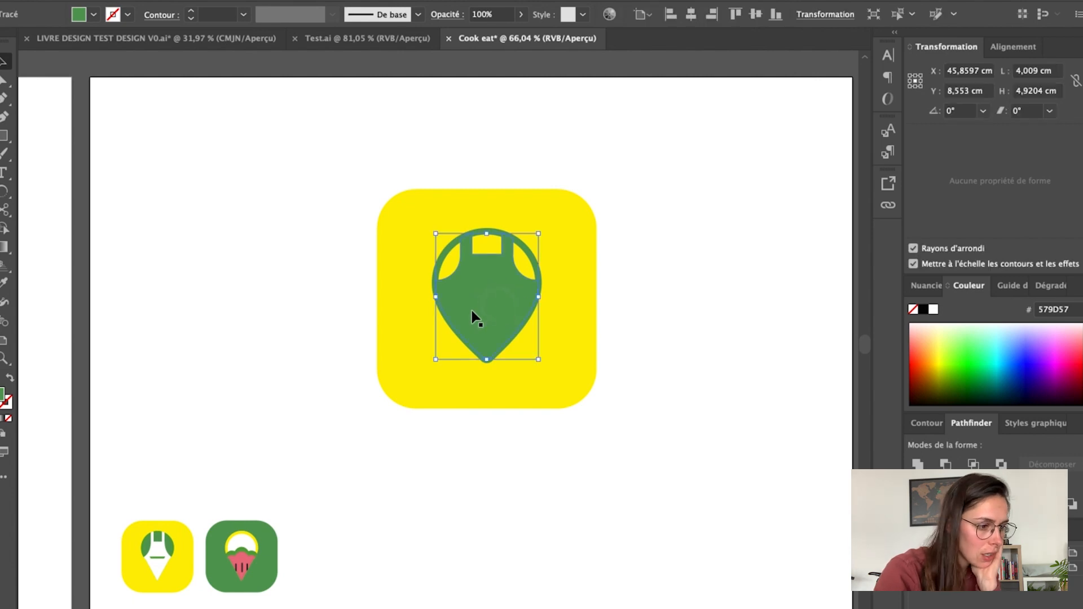
{"action": "left_click", "coordinate": [4, 283]}
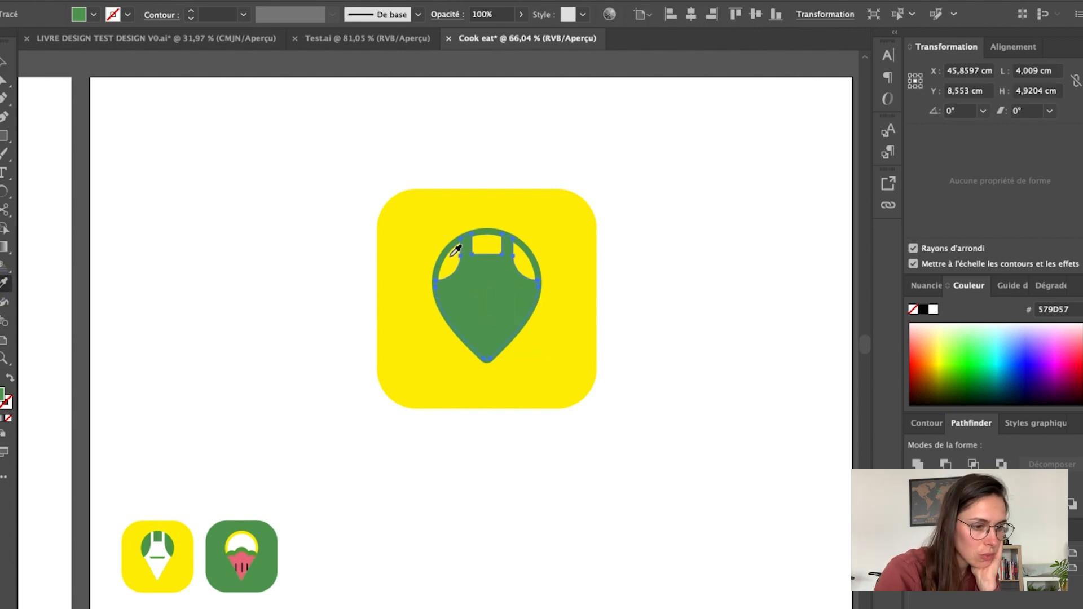
{"action": "left_click", "coordinate": [451, 252]}
{"action": "left_click", "coordinate": [4, 61]}
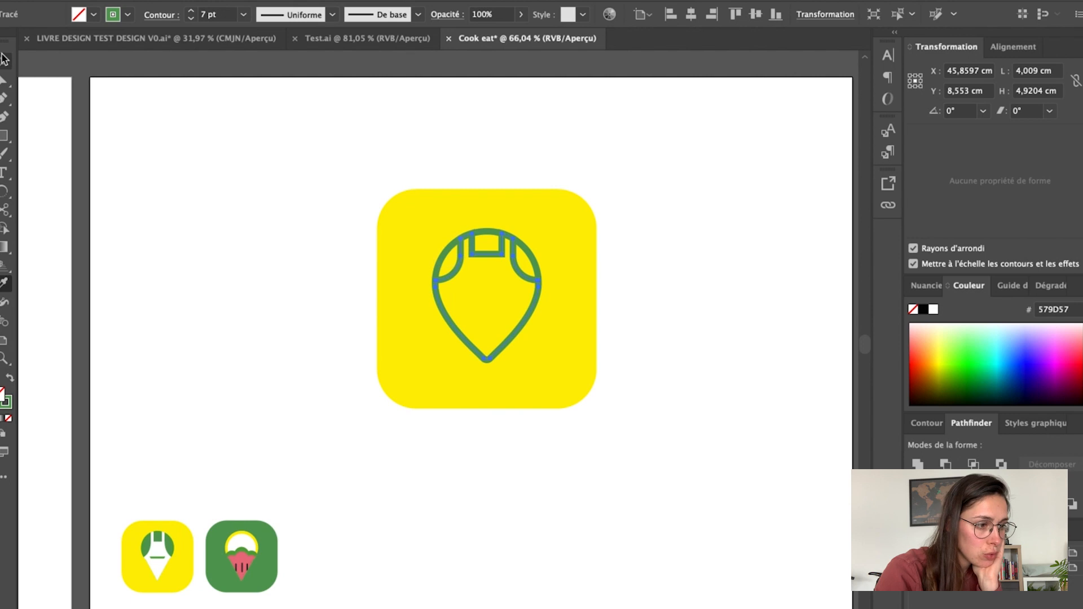
{"action": "left_click", "coordinate": [311, 92]}
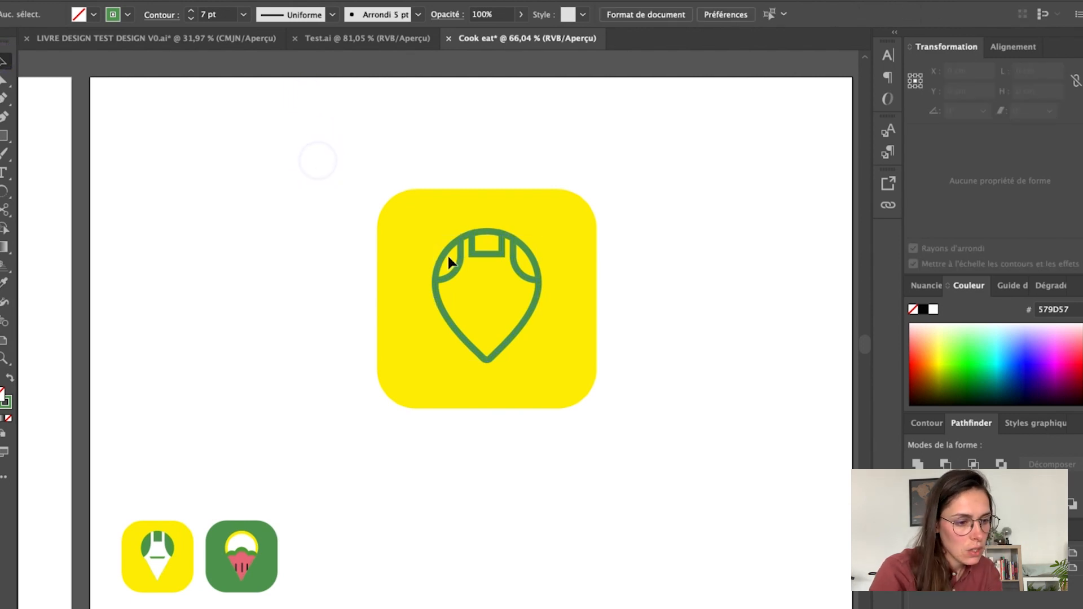
Step: Duplicate the apron outline below the pin and give the copy a white fill without an outline
{"action": "left_click", "coordinate": [460, 274]}
{"action": "left_click_drag", "start_coordinate": [458, 270], "coordinate": [391, 346]}
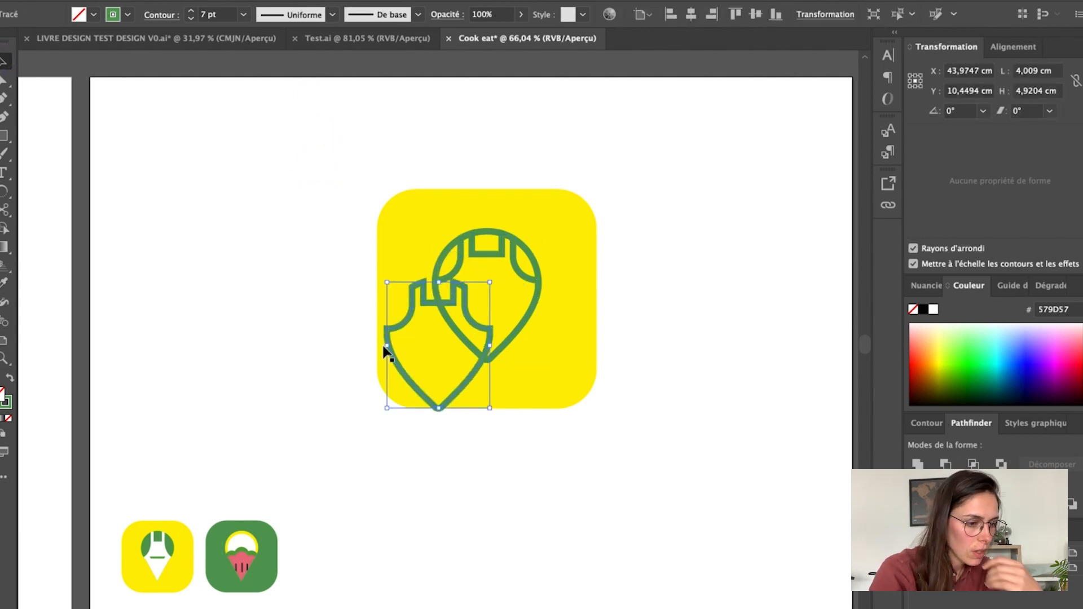
{"action": "key", "text": "i"}
{"action": "left_click", "coordinate": [177, 249]}
{"action": "key", "text": "v"}
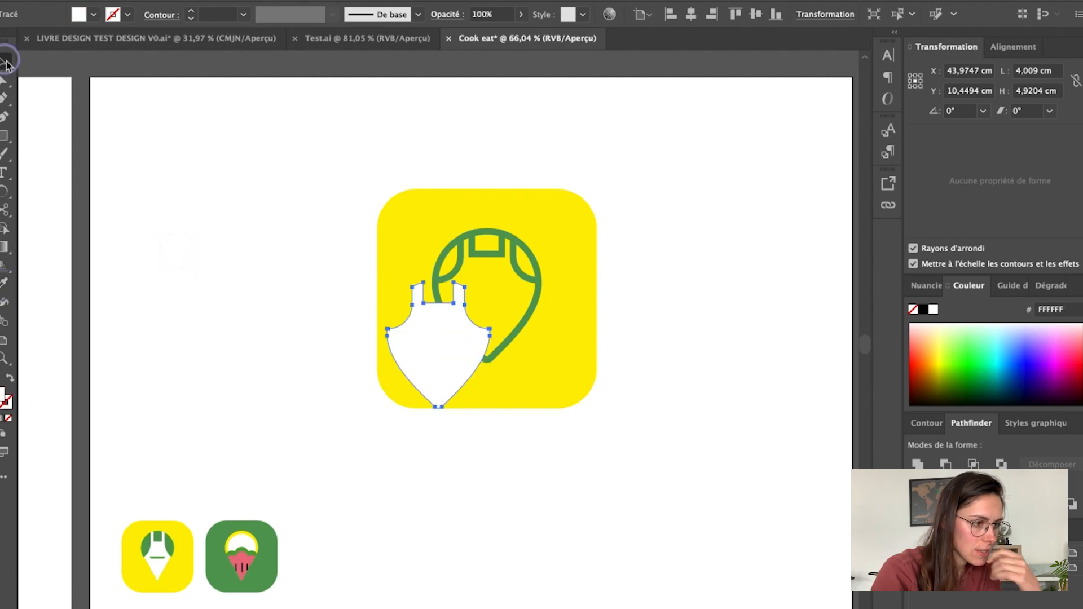
Step: Move the white apron copy onto the pin and send it with the yellow square behind the green outlines
{"action": "left_click_drag", "start_coordinate": [454, 351], "coordinate": [490, 313]}
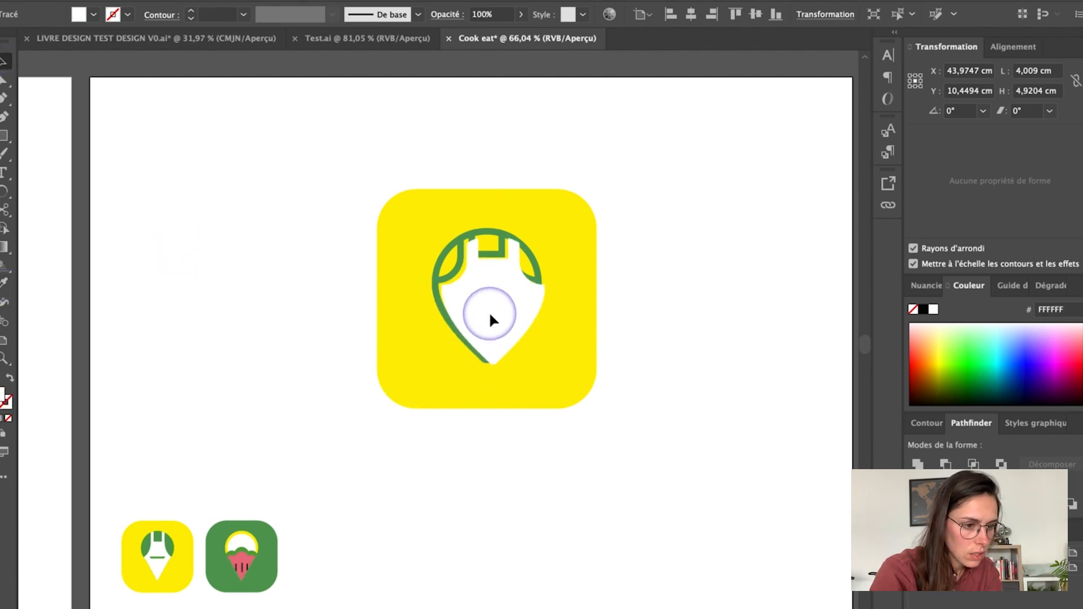
{"action": "right_click", "coordinate": [564, 219]}
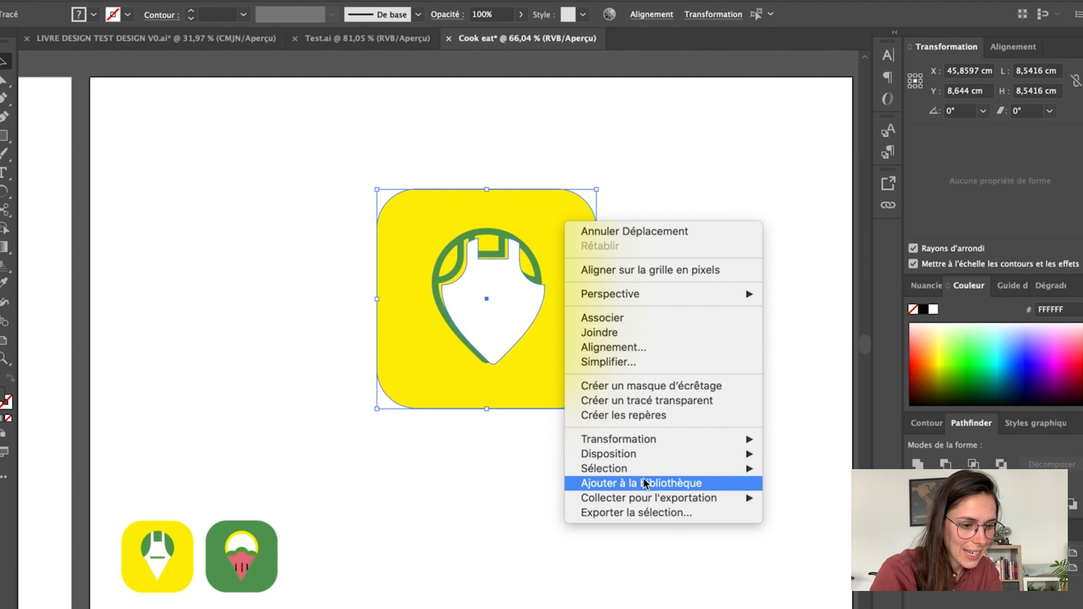
{"action": "mouse_move", "coordinate": [659, 455]}
{"action": "left_click", "coordinate": [810, 494]}
{"action": "left_click", "coordinate": [736, 208]}
{"action": "scroll", "coordinate": [717, 225], "scroll_direction": "up", "scroll_amount": 2}
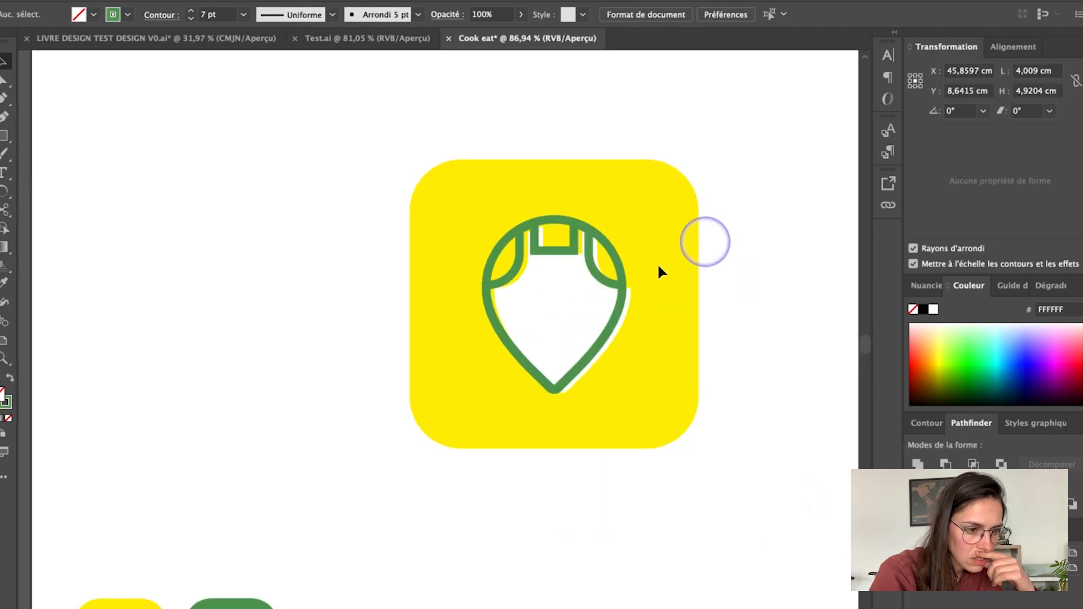
{"action": "left_click", "coordinate": [551, 303]}
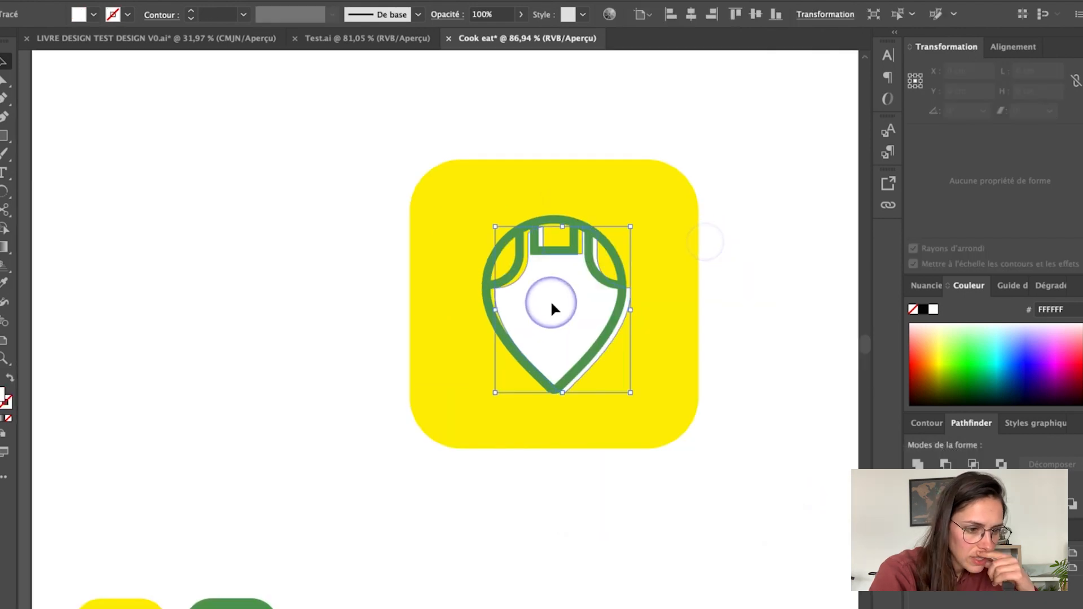
{"action": "left_click", "coordinate": [727, 292]}
{"action": "scroll", "coordinate": [713, 298], "scroll_direction": "right", "scroll_amount": 2}
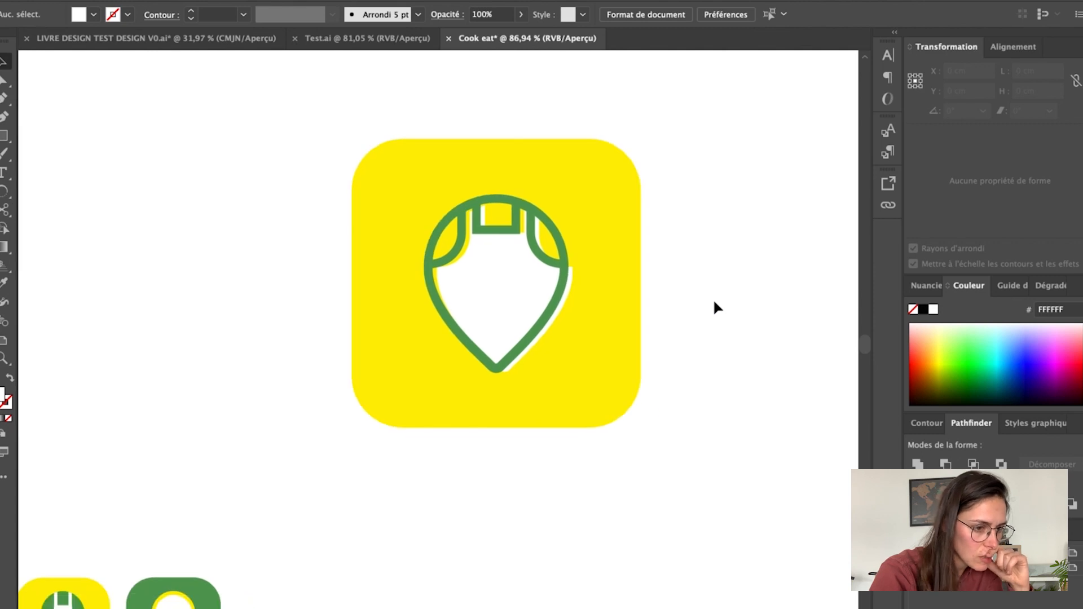
{"action": "scroll", "coordinate": [413, 481], "scroll_direction": "down", "scroll_amount": 2}
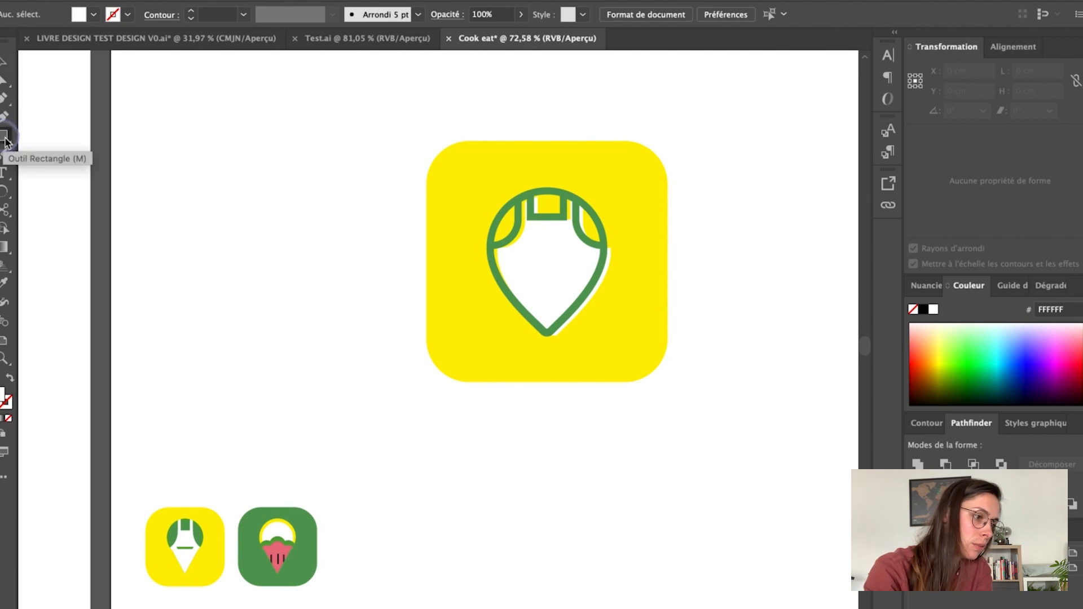
Step: Draw a circle about 0.68 cm in diameter on the empty area beside the icon and fill it black
{"action": "left_click_drag", "start_coordinate": [4, 141], "coordinate": [62, 154]}
{"action": "left_click_drag", "start_coordinate": [239, 202], "coordinate": [261, 224]}
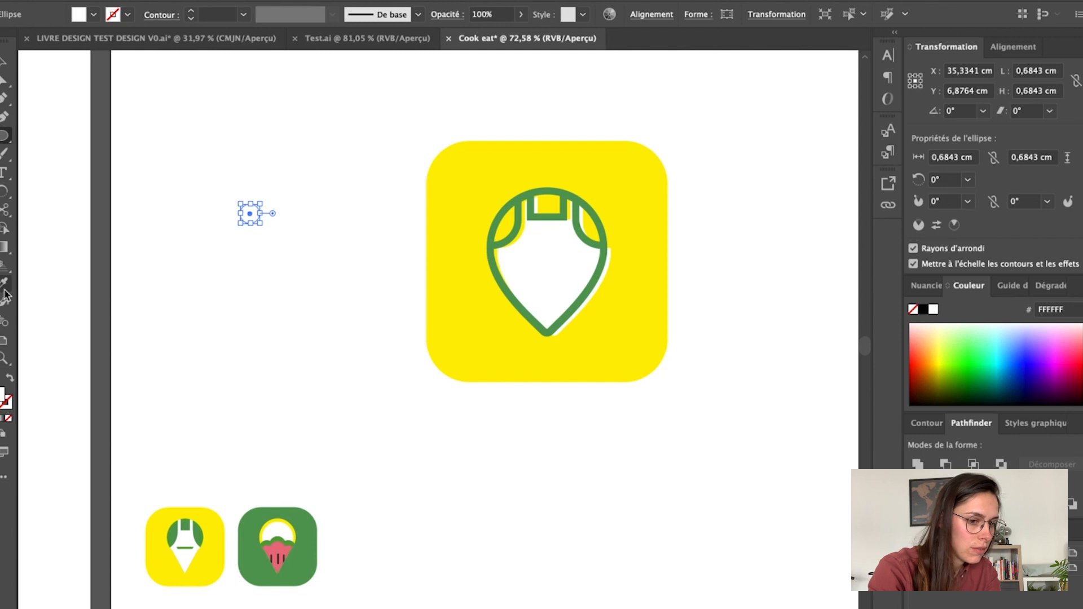
{"action": "left_click", "coordinate": [923, 310]}
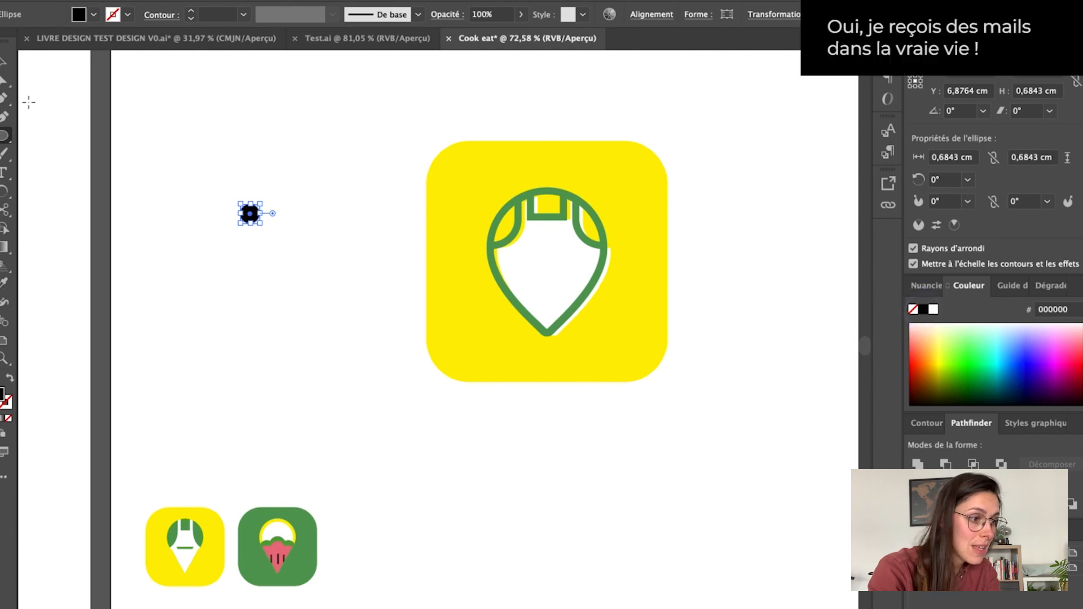
Step: Pull the black circle's lowest anchor point straight down to turn the circle into a seed shape
{"action": "left_click", "coordinate": [5, 60]}
{"action": "scroll", "coordinate": [190, 159], "scroll_direction": "up", "scroll_amount": 5}
{"action": "scroll", "coordinate": [190, 159], "scroll_direction": "up", "scroll_amount": 2}
{"action": "key", "text": "a"}
{"action": "left_click", "coordinate": [406, 397]}
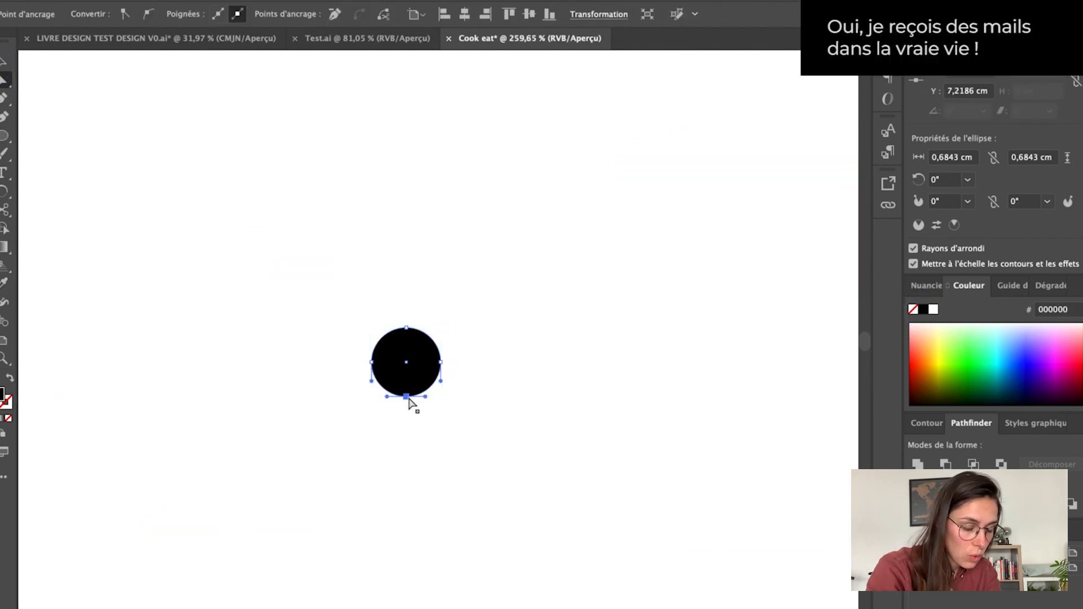
{"action": "left_click_drag", "start_coordinate": [409, 398], "coordinate": [408, 429]}
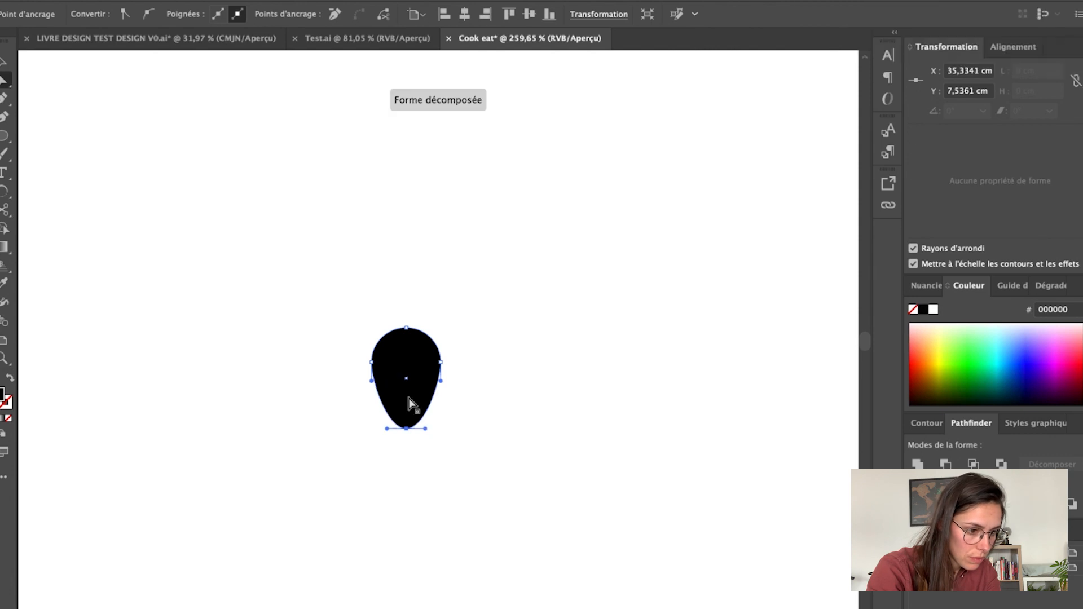
{"action": "left_click", "coordinate": [406, 430]}
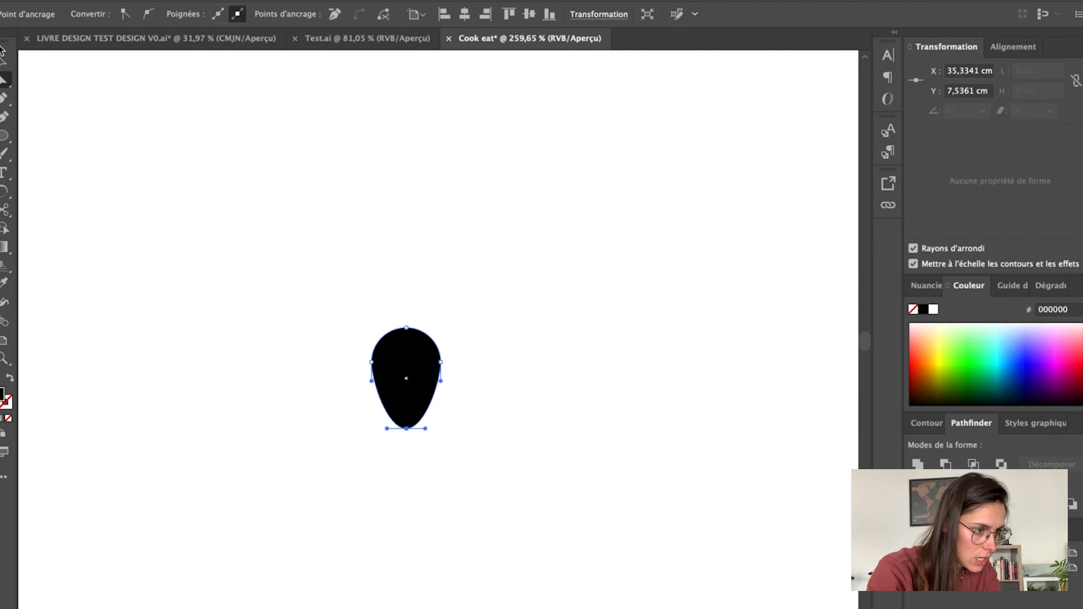
Step: Place the seed in the middle of the white apron, scaled down to about 0.37 by 0.54 cm
{"action": "left_click", "coordinate": [5, 59]}
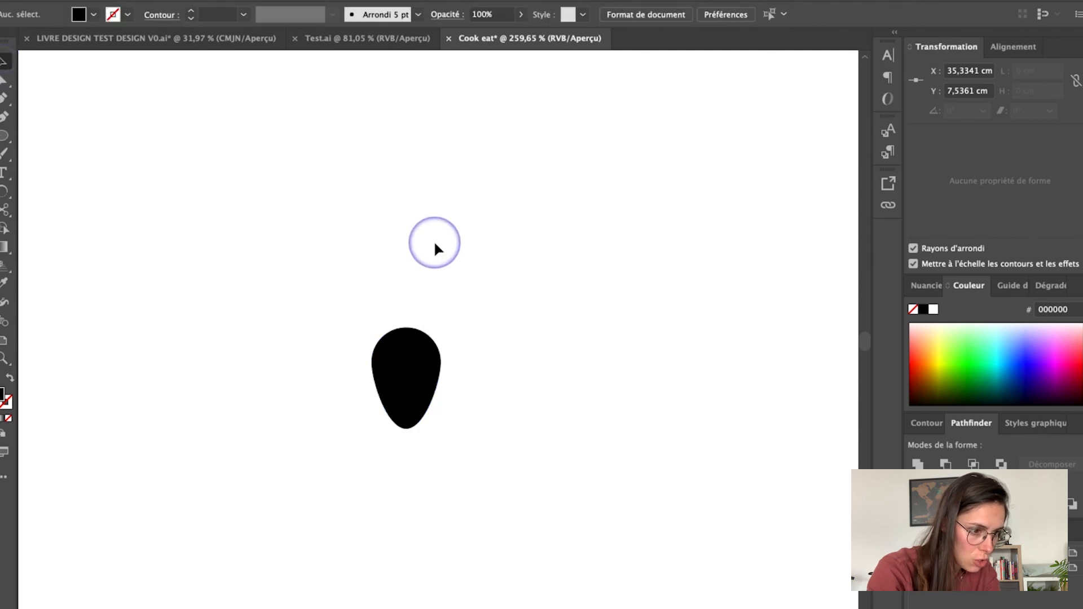
{"action": "scroll", "coordinate": [435, 240], "scroll_direction": "down", "scroll_amount": 3}
{"action": "left_click_drag", "start_coordinate": [421, 307], "coordinate": [724, 363]}
{"action": "scroll", "coordinate": [724, 366], "scroll_direction": "up", "scroll_amount": 5}
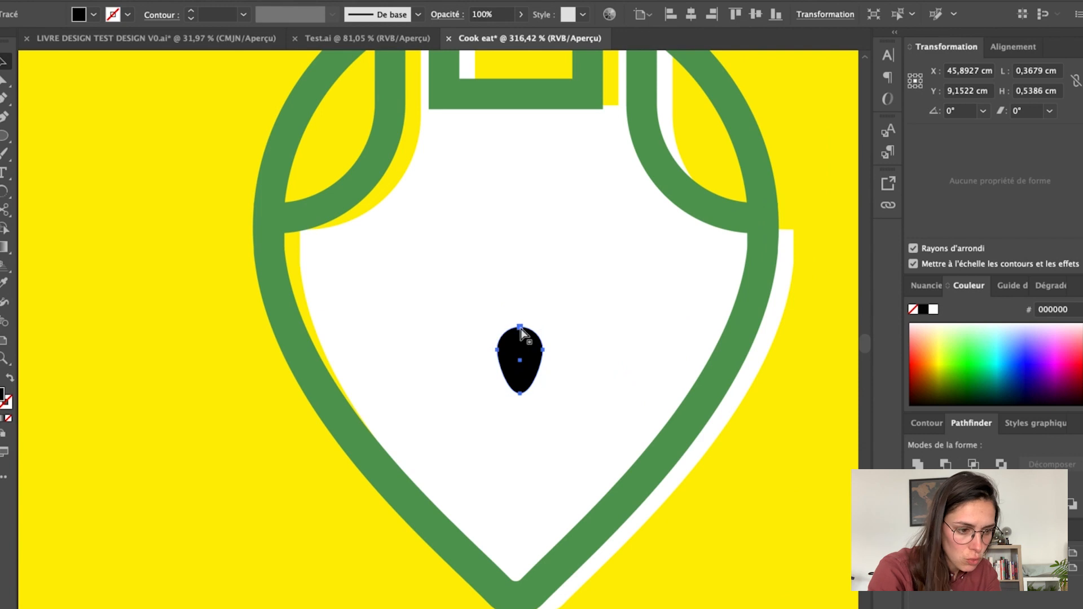
Step: Add a copy of the seed, rotated 45°, to the lower left of the first seed
{"action": "key", "text": "super+v"}
{"action": "left_click_drag", "start_coordinate": [468, 308], "coordinate": [435, 302]}
{"action": "left_click_drag", "start_coordinate": [442, 345], "coordinate": [468, 397]}
Step: Duplicate the rotated seed, mirror the copy and place it on the opposite side of the central seed
{"action": "key", "text": "super+v"}
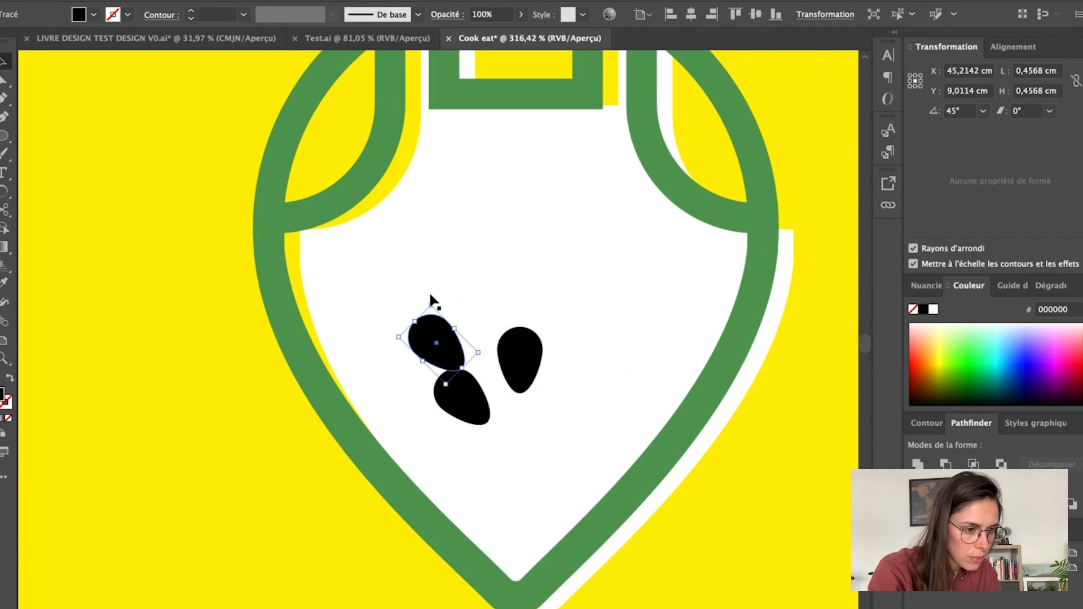
{"action": "right_click", "coordinate": [441, 308]}
{"action": "mouse_move", "coordinate": [515, 564]}
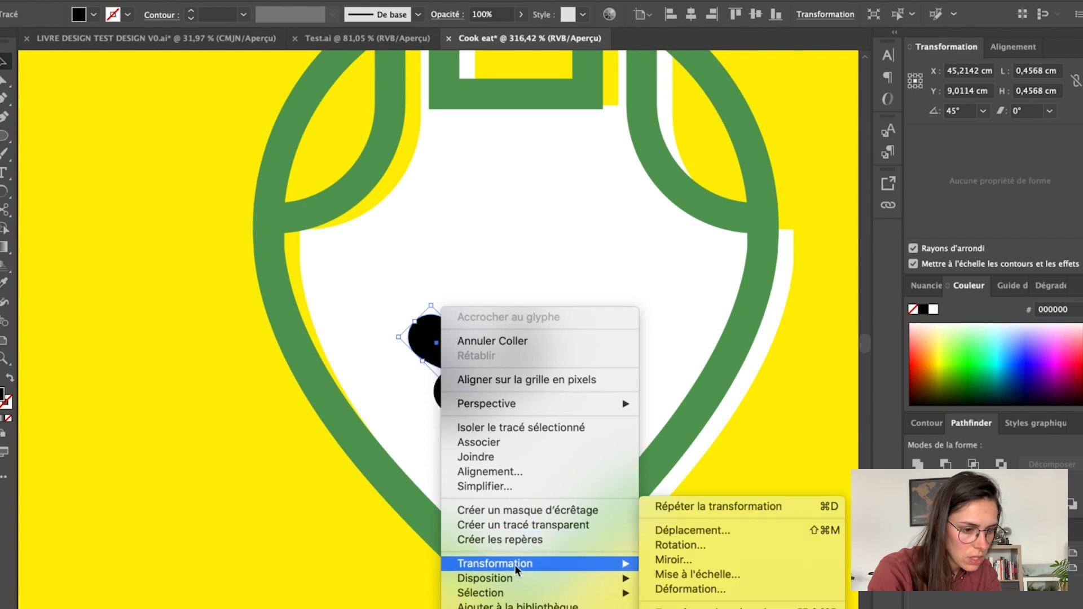
{"action": "left_click", "coordinate": [694, 560]}
{"action": "left_click", "coordinate": [245, 286]}
{"action": "left_click_drag", "start_coordinate": [434, 338], "coordinate": [584, 395]}
Step: Scale the three seeds down together and align the two side seeds on their vertical centres
{"action": "left_click", "coordinate": [458, 389], "text": "shift"}
{"action": "left_click", "coordinate": [522, 364], "text": "shift"}
{"action": "left_click_drag", "start_coordinate": [522, 327], "coordinate": [520, 358]}
{"action": "left_click", "coordinate": [519, 361], "text": "shift"}
{"action": "left_click", "coordinate": [657, 15]}
{"action": "left_click", "coordinate": [631, 57]}
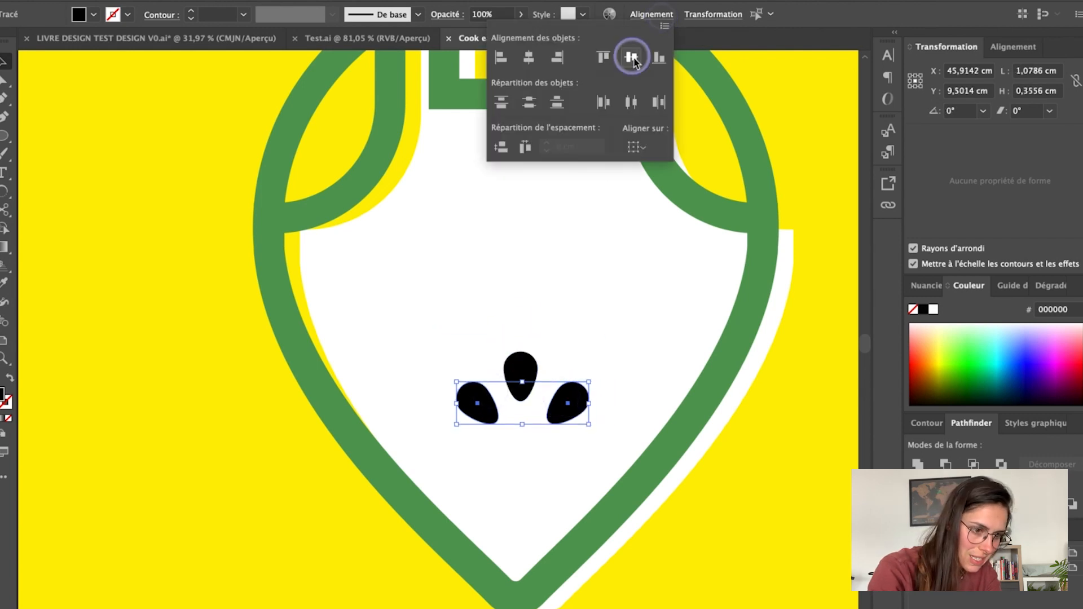
Step: Move the group of three seeds down towards the tip of the apron
{"action": "left_click", "coordinate": [519, 369]}
{"action": "scroll", "coordinate": [510, 361], "scroll_direction": "down", "scroll_amount": 2}
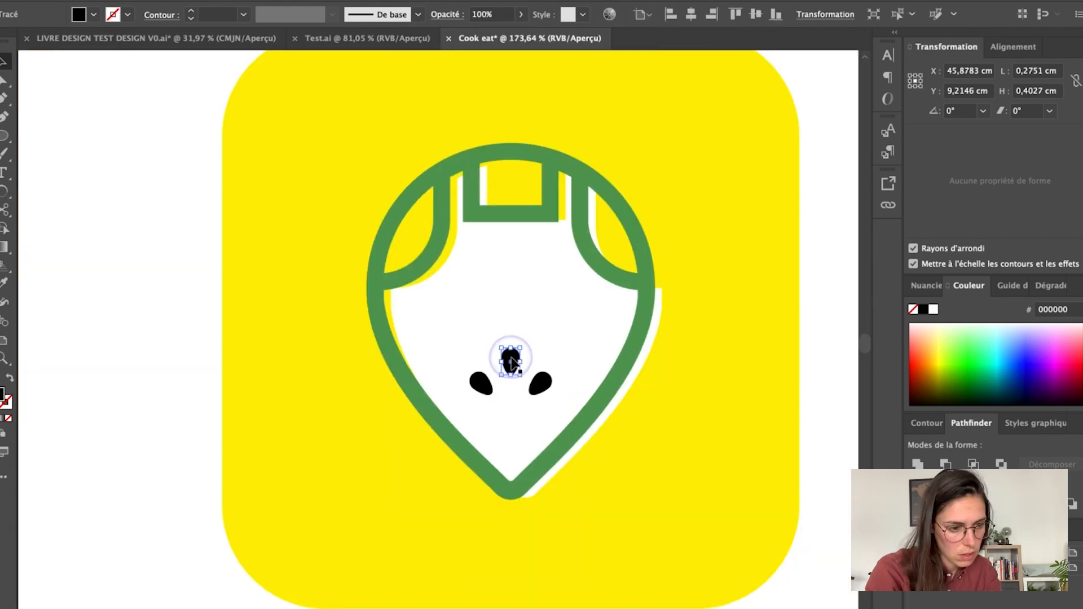
{"action": "left_click", "coordinate": [539, 382], "text": "shift"}
{"action": "left_click", "coordinate": [481, 385], "text": "shift"}
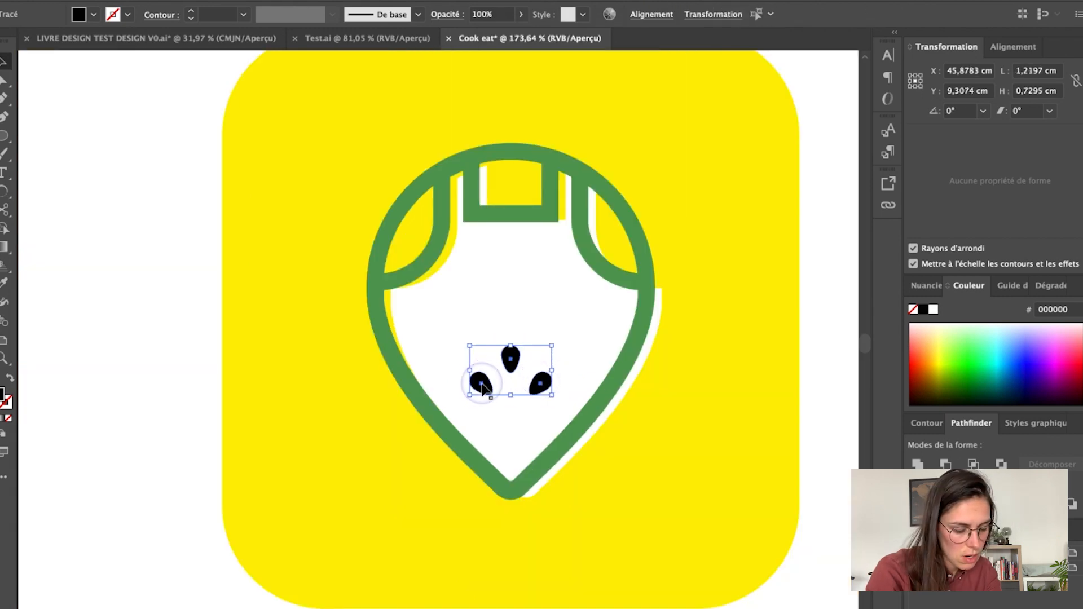
{"action": "key", "text": "shift+Down"}
{"action": "key", "text": "shift+Up"}
{"action": "key", "text": "shift+Up"}
{"action": "scroll", "coordinate": [482, 389], "scroll_direction": "down", "scroll_amount": 5}
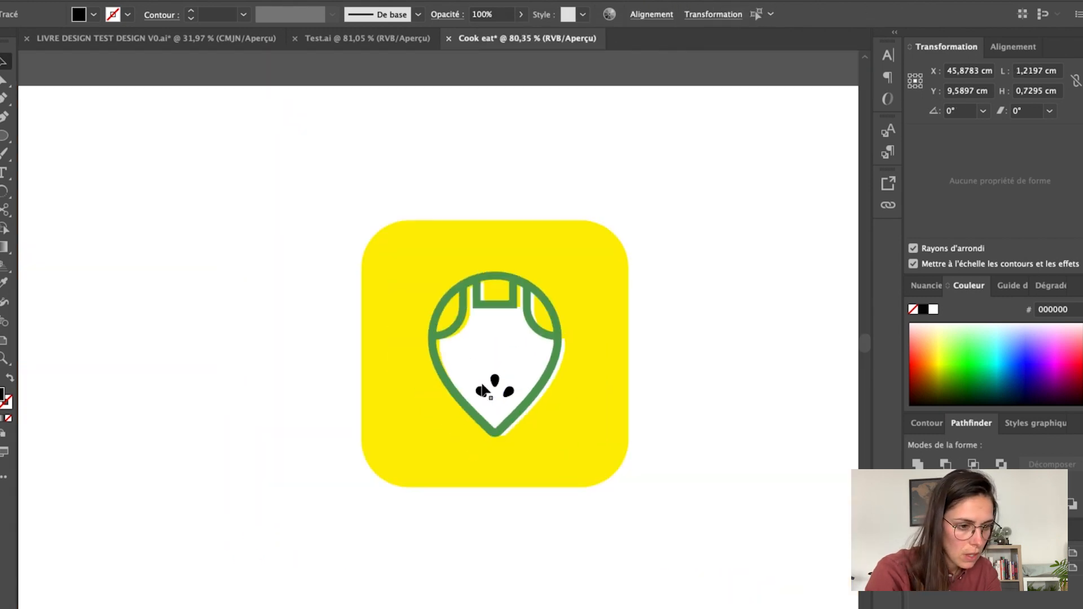
{"action": "left_click", "coordinate": [638, 251]}
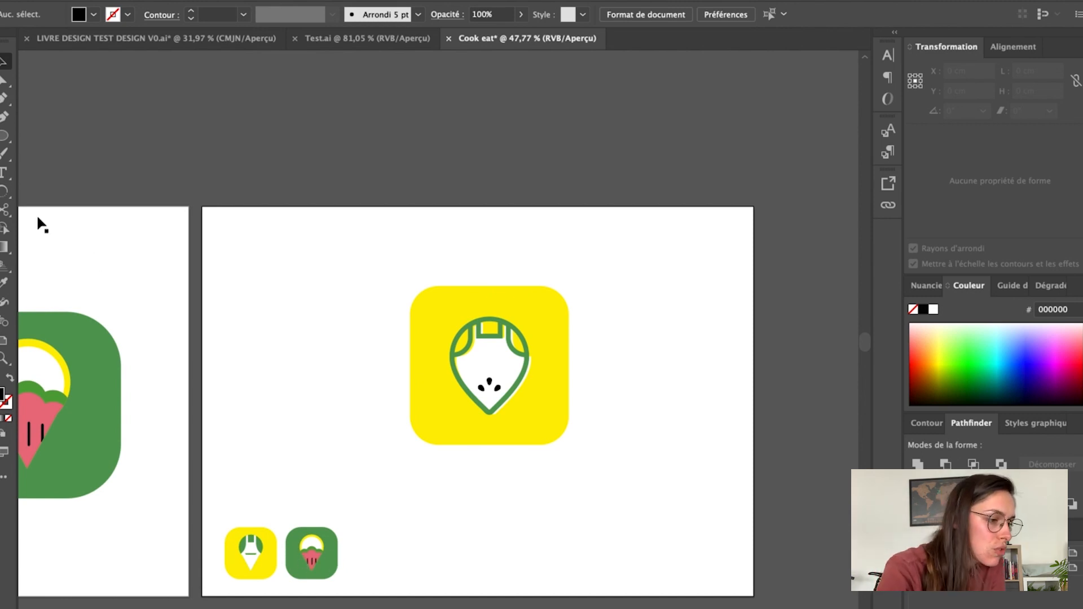
Step: Draw a black circle about 2.66 cm wide beside the icon and a wider rectangle covering its upper half
{"action": "left_click", "coordinate": [4, 136]}
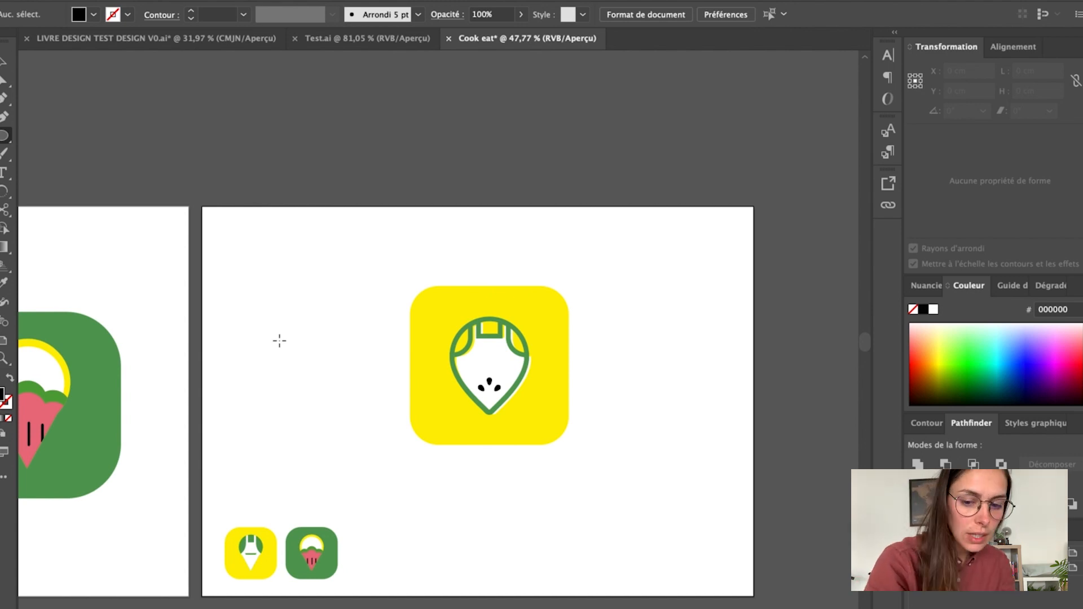
{"action": "left_click_drag", "start_coordinate": [276, 337], "coordinate": [325, 387]}
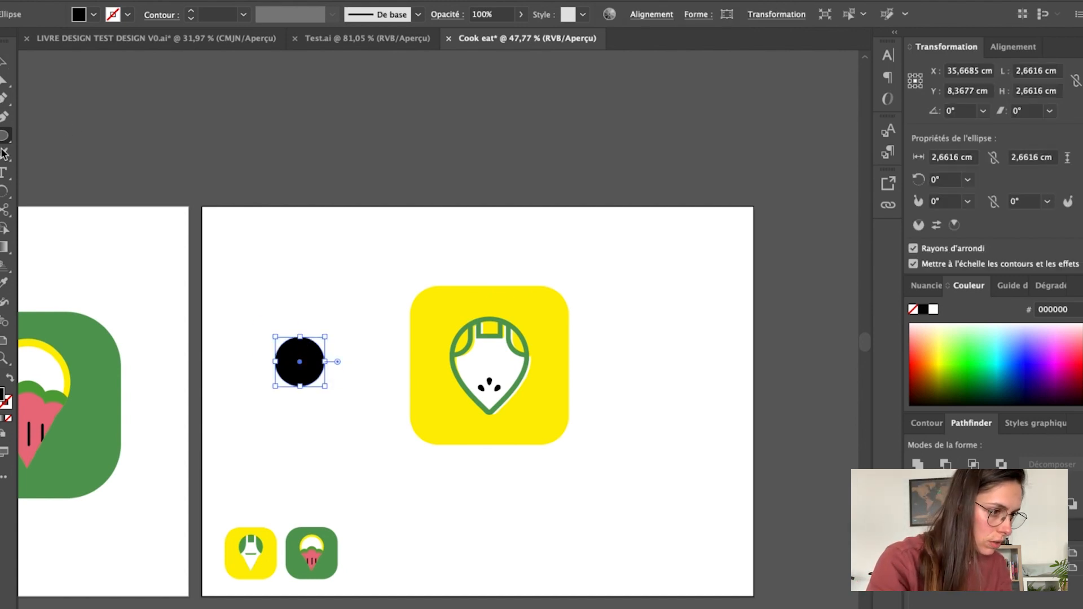
{"action": "left_click_drag", "start_coordinate": [3, 141], "coordinate": [85, 137]}
{"action": "left_click_drag", "start_coordinate": [241, 301], "coordinate": [359, 363]}
Step: Exclude the overlap of the circle and rectangle, then delete the rectangular part to leave a half circle
{"action": "key", "text": "v"}
{"action": "left_click_drag", "start_coordinate": [295, 262], "coordinate": [327, 364]}
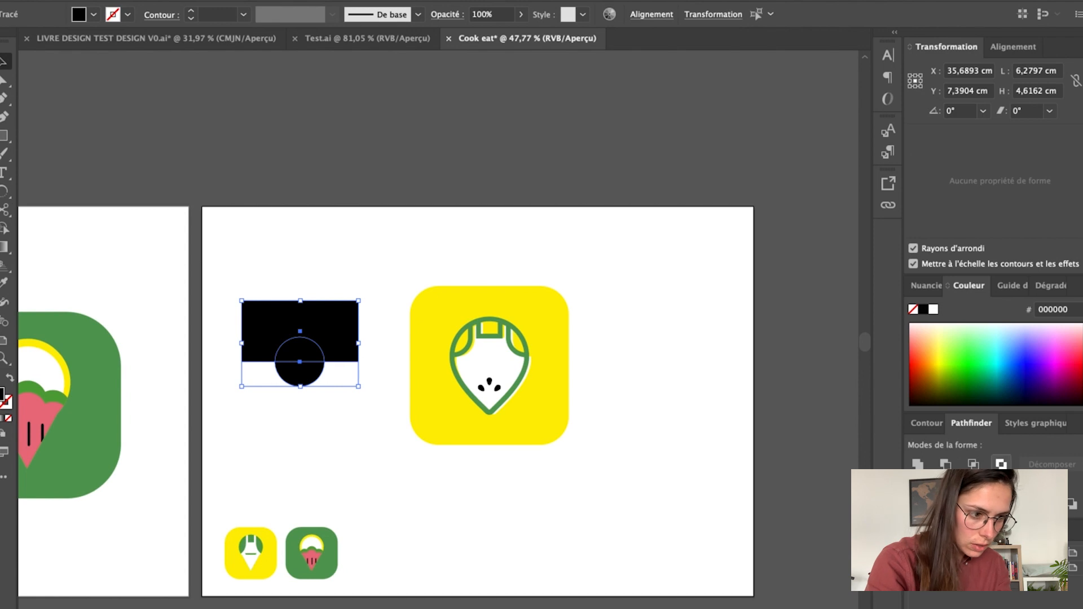
{"action": "left_click", "coordinate": [1001, 464]}
{"action": "left_click", "coordinate": [5, 80]}
{"action": "left_click", "coordinate": [233, 188]}
{"action": "left_click", "coordinate": [267, 316]}
{"action": "key", "text": "Delete"}
Step: Move the half circle onto the apron above the seeds and scale it to about 1.26 by 0.63 cm
{"action": "scroll", "coordinate": [305, 383], "scroll_direction": "up", "scroll_amount": 2}
{"action": "left_click_drag", "start_coordinate": [305, 383], "coordinate": [641, 375]}
{"action": "scroll", "coordinate": [642, 373], "scroll_direction": "up", "scroll_amount": 4}
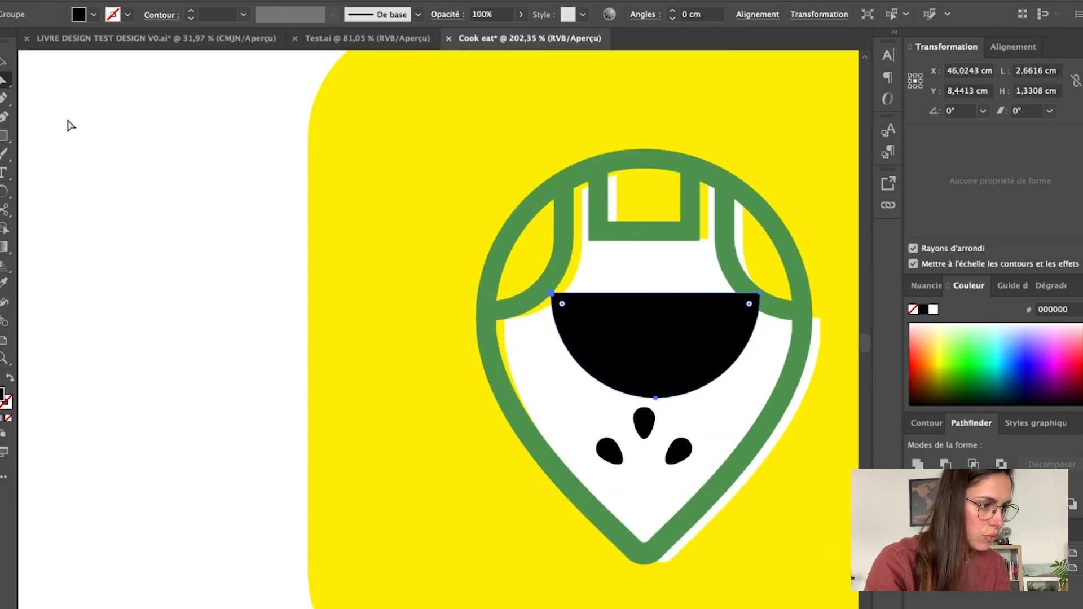
{"action": "key", "text": "v"}
{"action": "scroll", "coordinate": [473, 195], "scroll_direction": "right", "scroll_amount": 3}
{"action": "scroll", "coordinate": [473, 195], "scroll_direction": "down", "scroll_amount": 1}
{"action": "left_click_drag", "start_coordinate": [652, 310], "coordinate": [557, 314]}
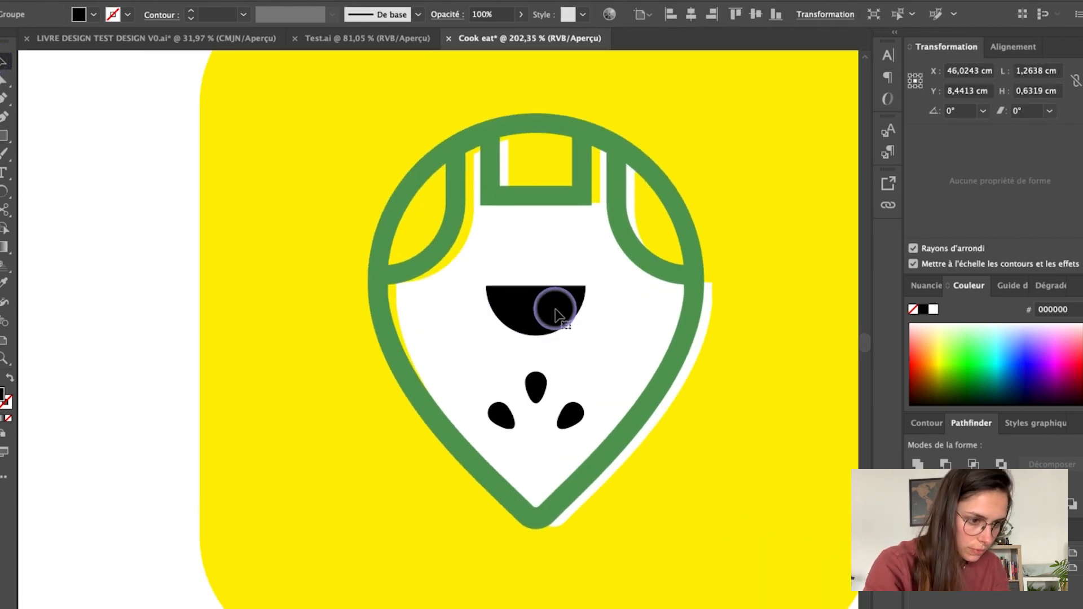
{"action": "scroll", "coordinate": [558, 314], "scroll_direction": "up", "scroll_amount": 2}
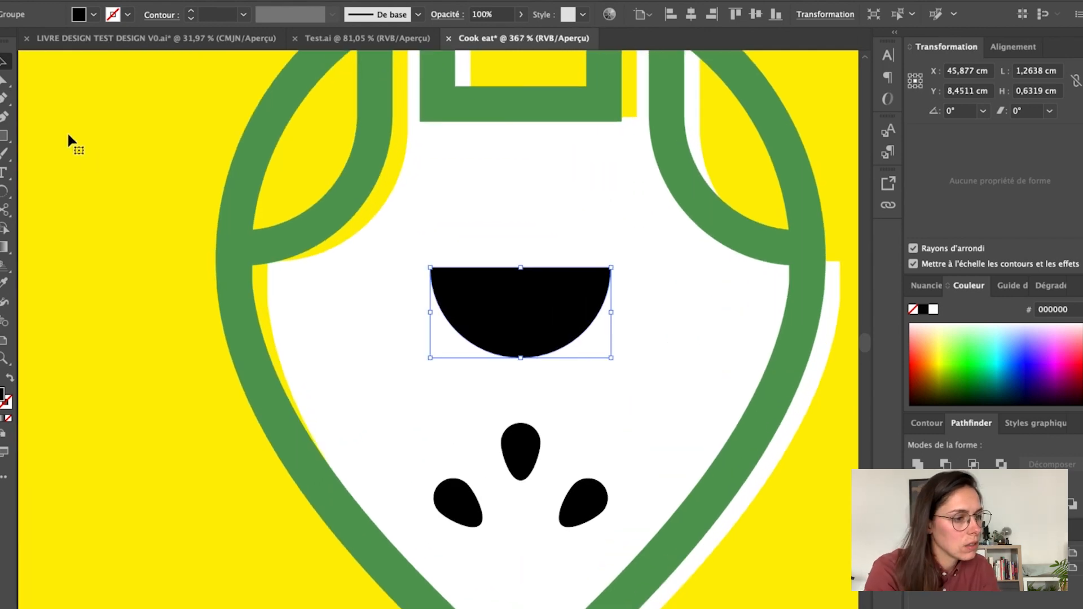
Step: Round the half circle's upper corners to about 0.16 cm and add an anchor point midway along its flat edge
{"action": "left_click", "coordinate": [4, 79]}
{"action": "left_click_drag", "start_coordinate": [444, 281], "coordinate": [460, 289]}
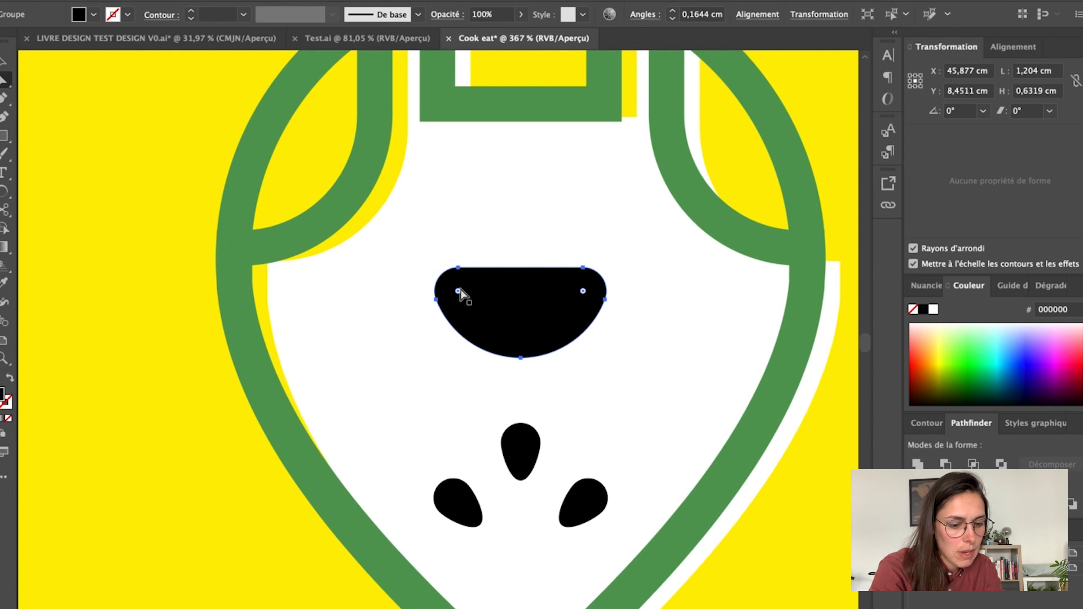
{"action": "key", "text": "plus"}
{"action": "left_click", "coordinate": [521, 267]}
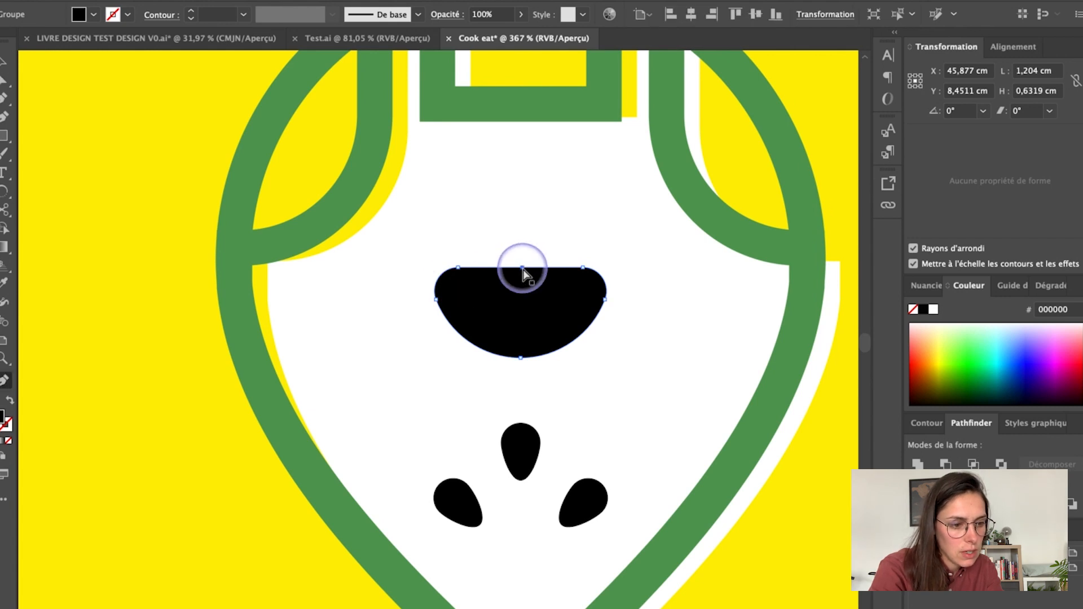
Step: Lower the new middle anchor point so the half circle's flat edge dips in the centre
{"action": "left_click", "coordinate": [4, 80]}
{"action": "left_click", "coordinate": [522, 269]}
{"action": "key", "text": "Down"}
{"action": "key", "text": "Down"}
{"action": "key", "text": "Down"}
{"action": "key", "text": "Down"}
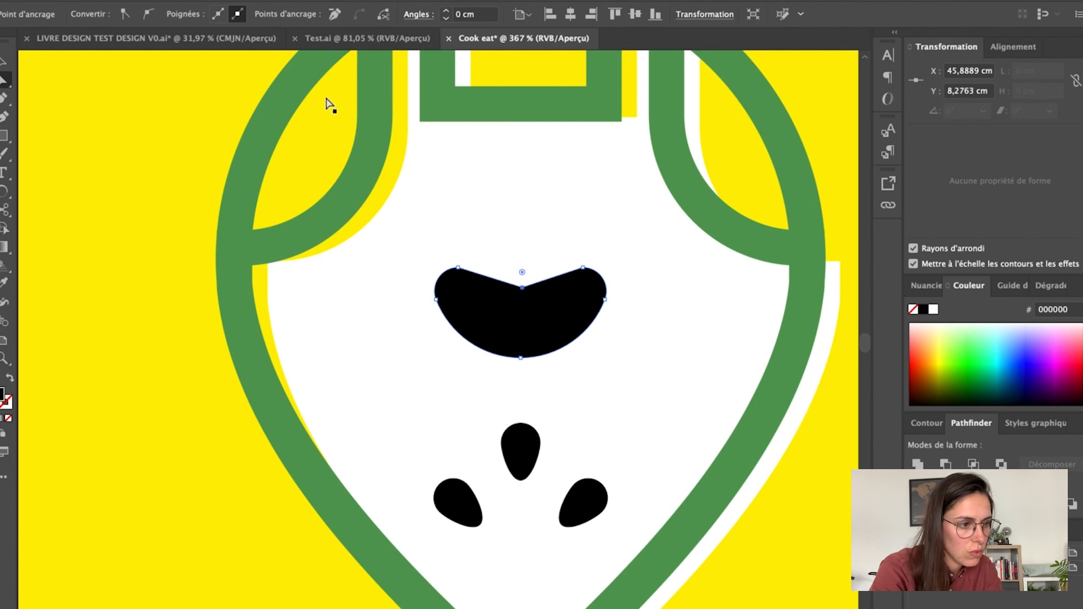
Step: Convert the dipped middle anchor point to a smooth point and lengthen its curve handles on both sides
{"action": "left_click", "coordinate": [125, 13]}
{"action": "left_click", "coordinate": [333, 212]}
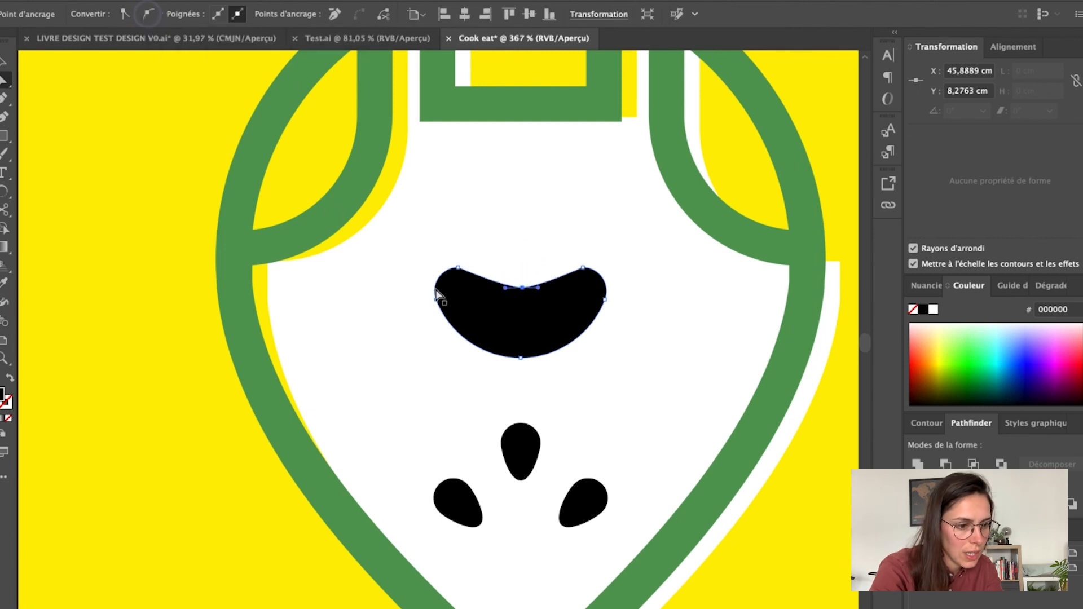
{"action": "scroll", "coordinate": [478, 324], "scroll_direction": "up", "scroll_amount": 1}
{"action": "scroll", "coordinate": [478, 324], "scroll_direction": "up", "scroll_amount": 2}
{"action": "left_click", "coordinate": [505, 276]}
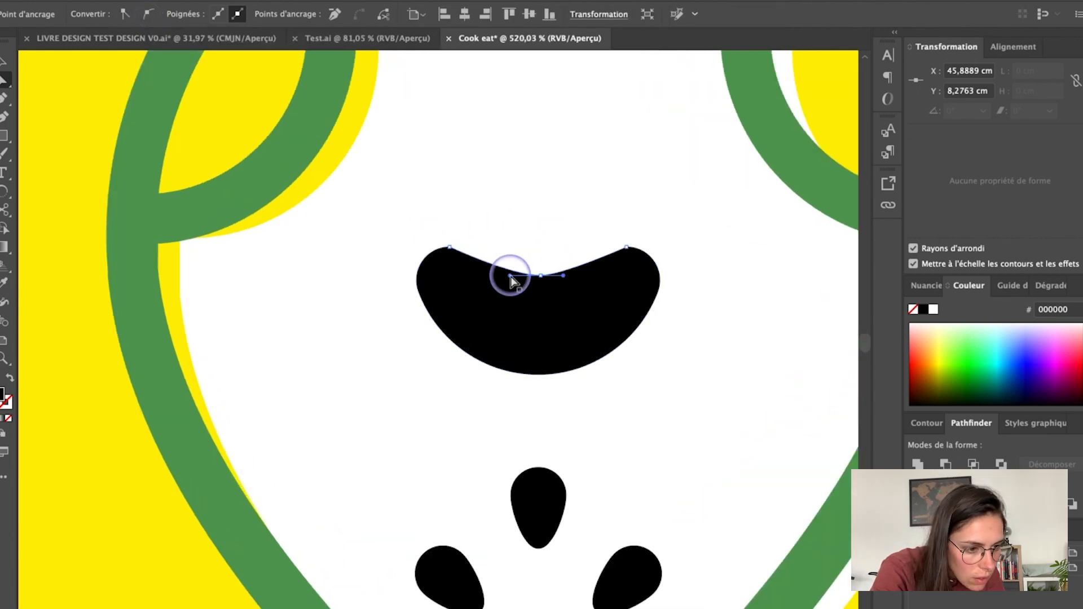
{"action": "left_click_drag", "start_coordinate": [563, 276], "coordinate": [578, 276]}
Step: Convert the two anchor points at the upper ends of the curved edge to smooth points
{"action": "left_click", "coordinate": [626, 247]}
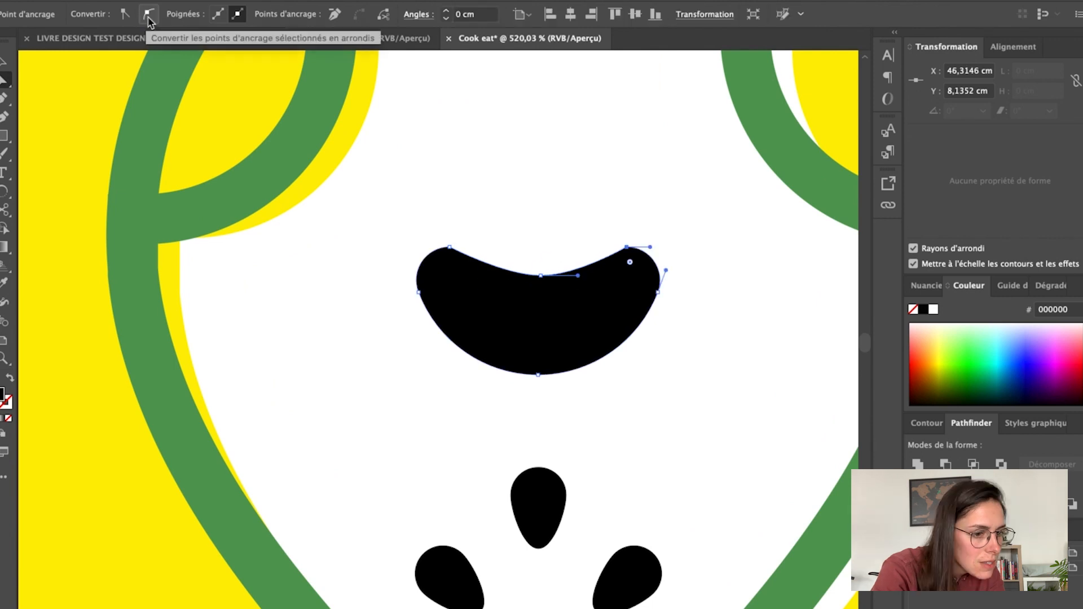
{"action": "left_click", "coordinate": [149, 14]}
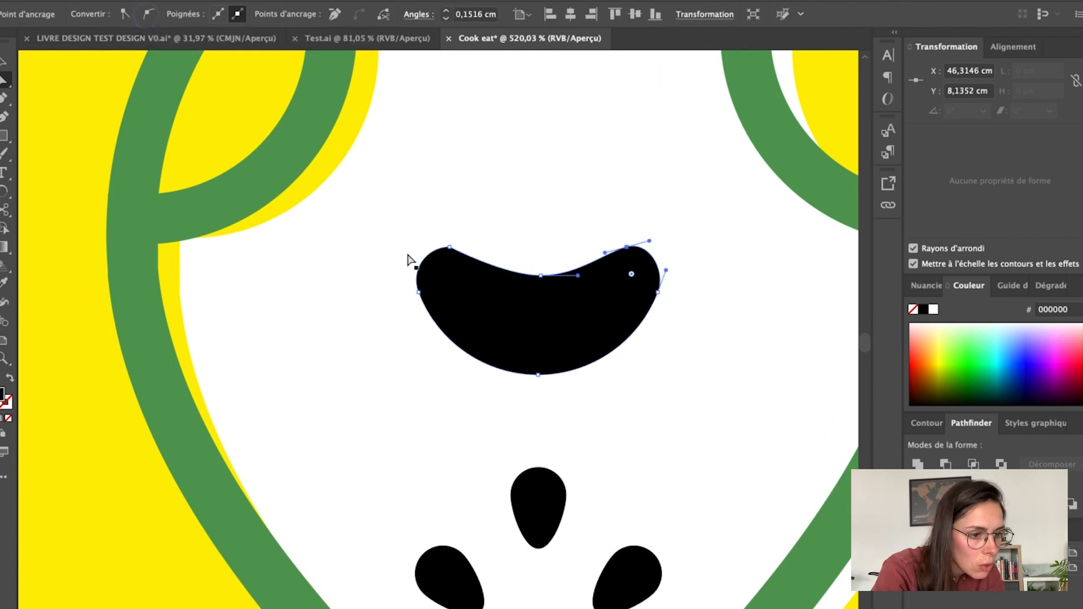
{"action": "left_click", "coordinate": [450, 247]}
{"action": "left_click", "coordinate": [148, 14]}
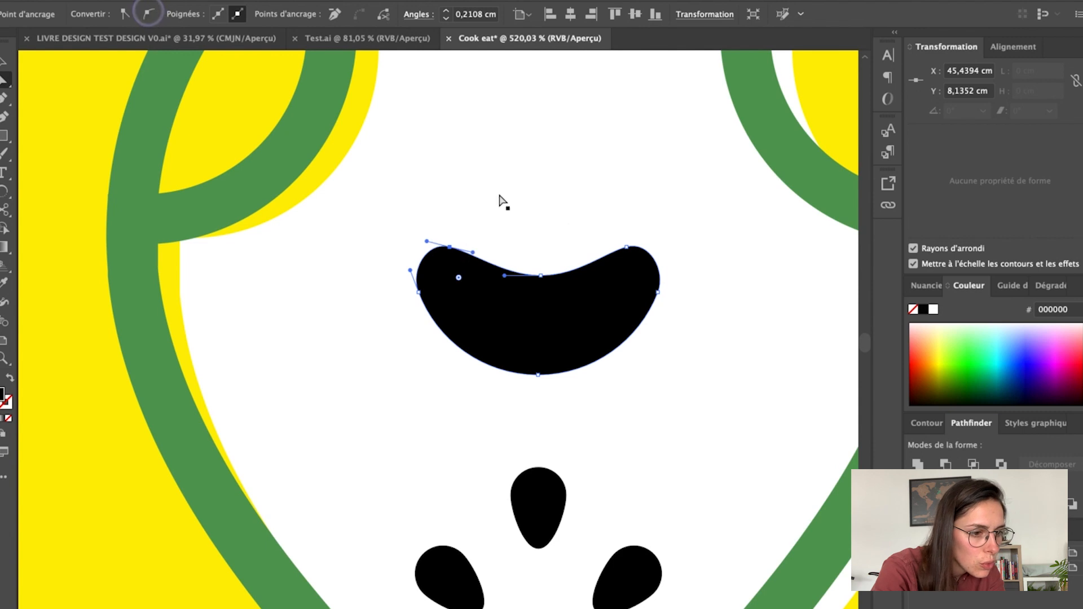
Step: Reduce the height of the curved black shape slightly from its lower edge
{"action": "scroll", "coordinate": [558, 220], "scroll_direction": "down", "scroll_amount": 5}
{"action": "key", "text": "v"}
{"action": "left_click", "coordinate": [519, 231]}
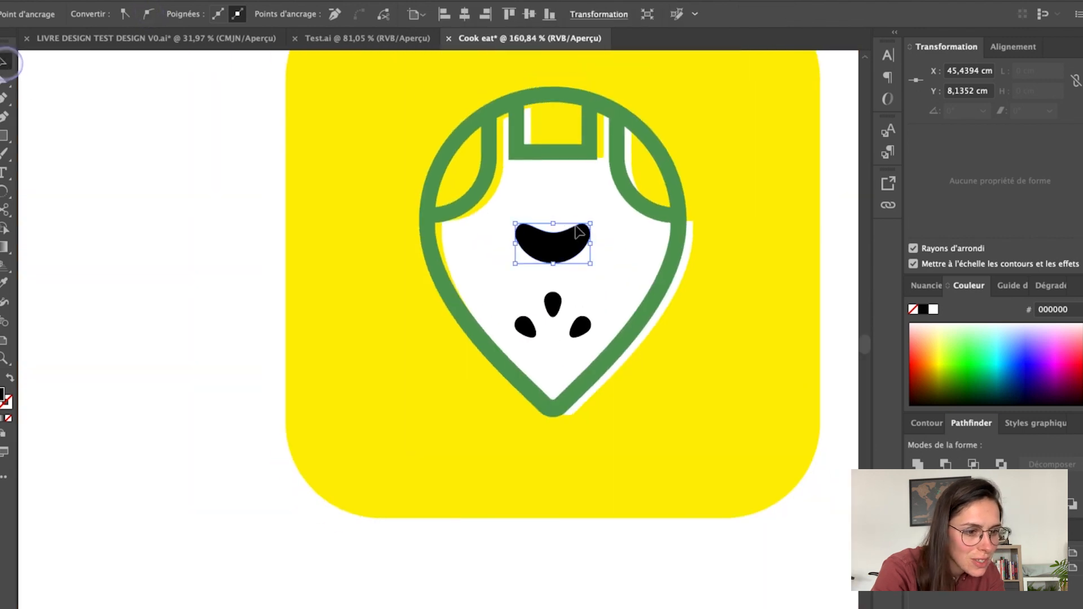
{"action": "left_click", "coordinate": [556, 264]}
{"action": "left_click_drag", "start_coordinate": [557, 265], "coordinate": [557, 262]}
Step: Give the curved shape the pin's style: no fill and a 7 pt green outline
{"action": "left_click", "coordinate": [5, 282]}
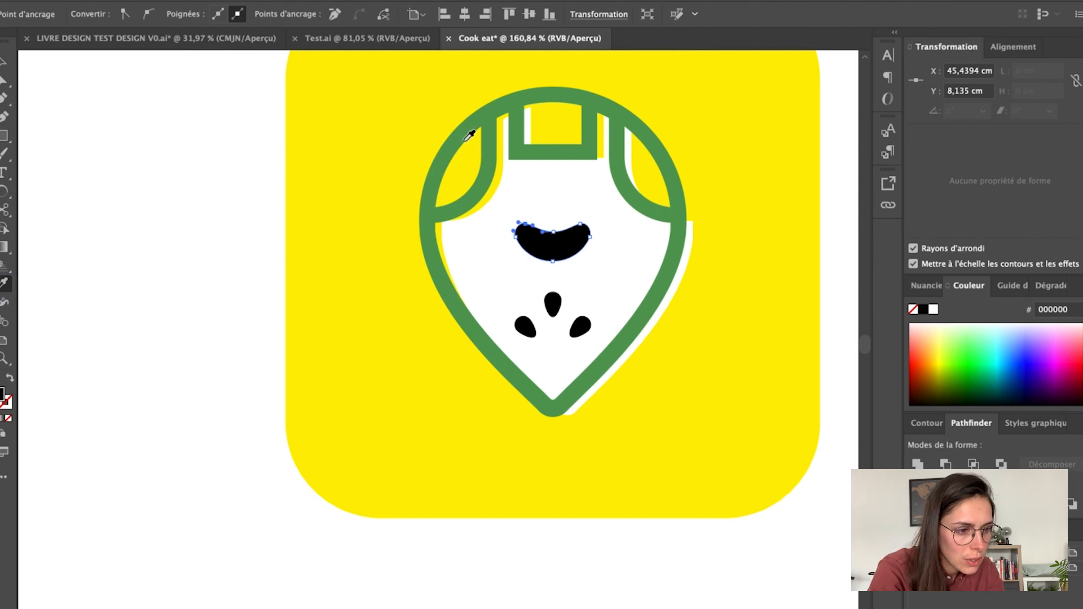
{"action": "left_click", "coordinate": [464, 141]}
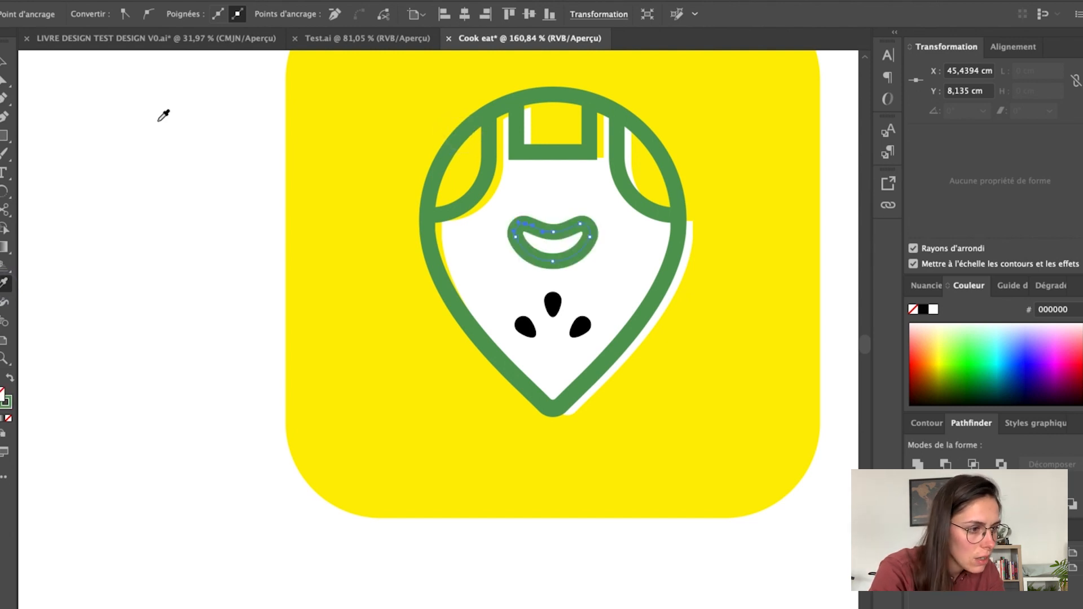
{"action": "left_click", "coordinate": [4, 61]}
{"action": "scroll", "coordinate": [593, 307], "scroll_direction": "down", "scroll_amount": 2}
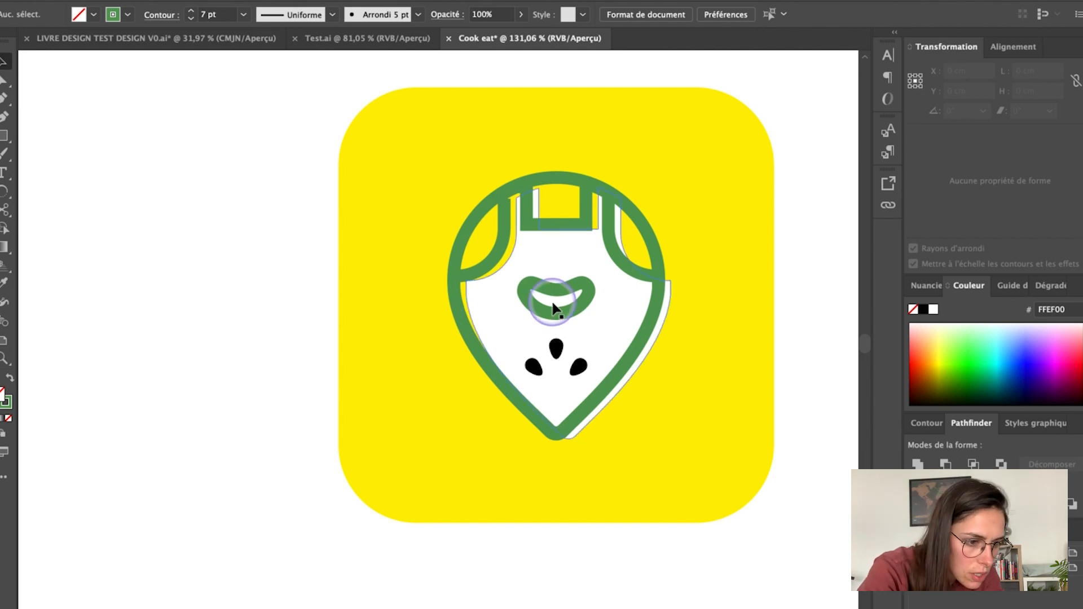
Step: Duplicate the curved pocket shape and give the copy the background's yellow fill FFEF00 with no outline
{"action": "left_click", "coordinate": [610, 284]}
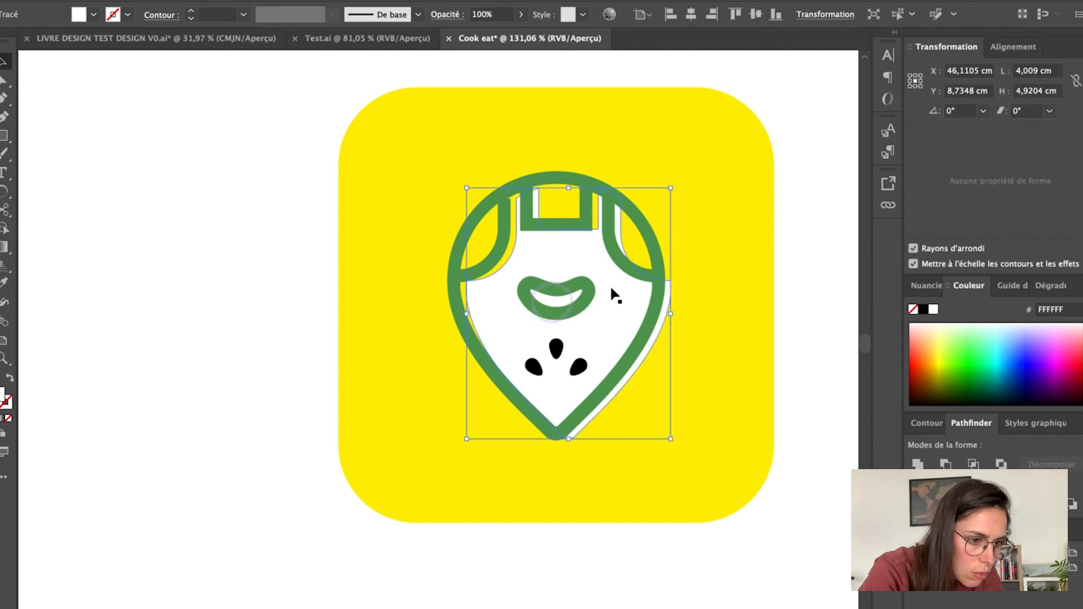
{"action": "left_click", "coordinate": [571, 291]}
{"action": "key", "text": "ctrl+c"}
{"action": "key", "text": "ctrl+v"}
{"action": "left_click", "coordinate": [4, 282]}
{"action": "left_click", "coordinate": [460, 204]}
{"action": "left_click", "coordinate": [4, 61]}
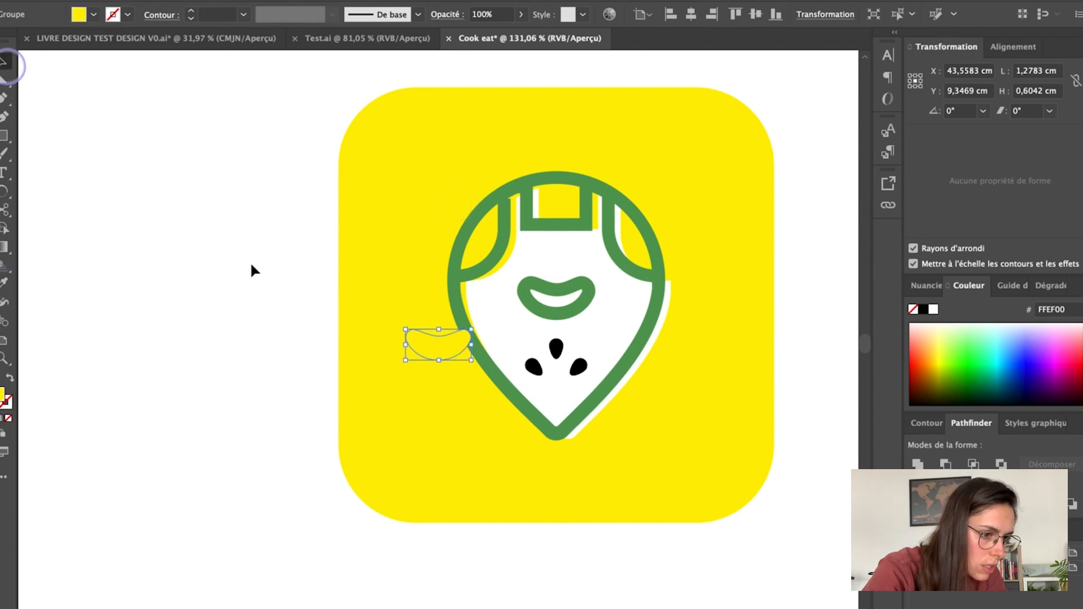
Step: Place the yellow copy slightly off the green pocket outline, then send it to the back together with the apron and background square
{"action": "left_click_drag", "start_coordinate": [432, 354], "coordinate": [554, 310]}
{"action": "left_click", "coordinate": [566, 261], "text": "shift"}
{"action": "left_click", "coordinate": [695, 182]}
{"action": "right_click", "coordinate": [695, 182]}
{"action": "mouse_move", "coordinate": [713, 361]}
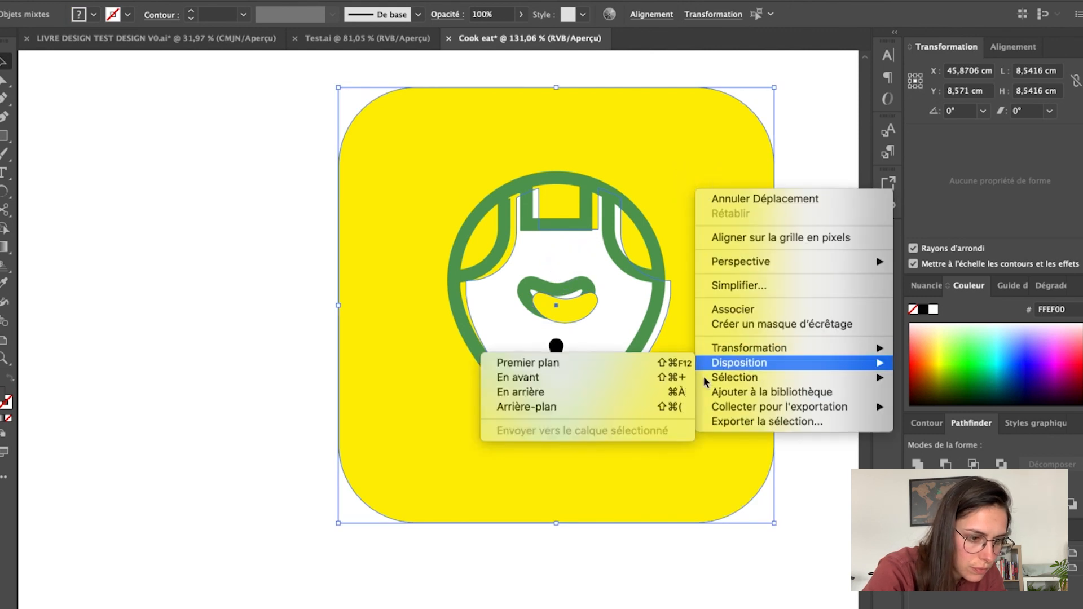
{"action": "left_click", "coordinate": [611, 408]}
{"action": "left_click", "coordinate": [293, 386]}
Step: Nudge the yellow pocket fill left so its offset sits just below the green outline
{"action": "left_click", "coordinate": [589, 307]}
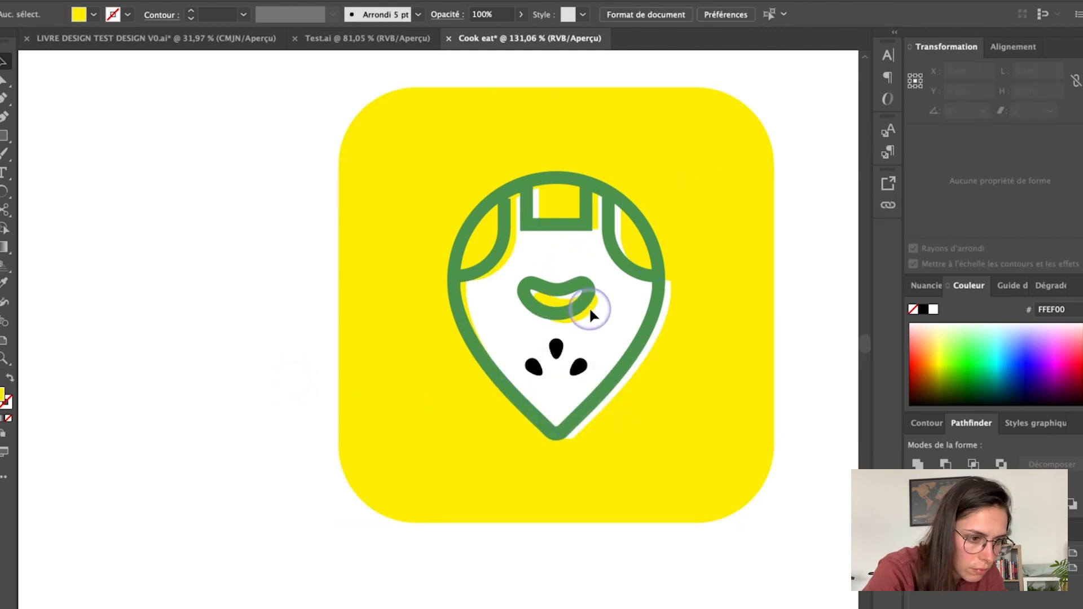
{"action": "scroll", "coordinate": [589, 307], "scroll_direction": "up", "scroll_amount": 4}
{"action": "key", "text": "Left"}
{"action": "key", "text": "Left"}
{"action": "key", "text": "Left"}
{"action": "key", "text": "Left"}
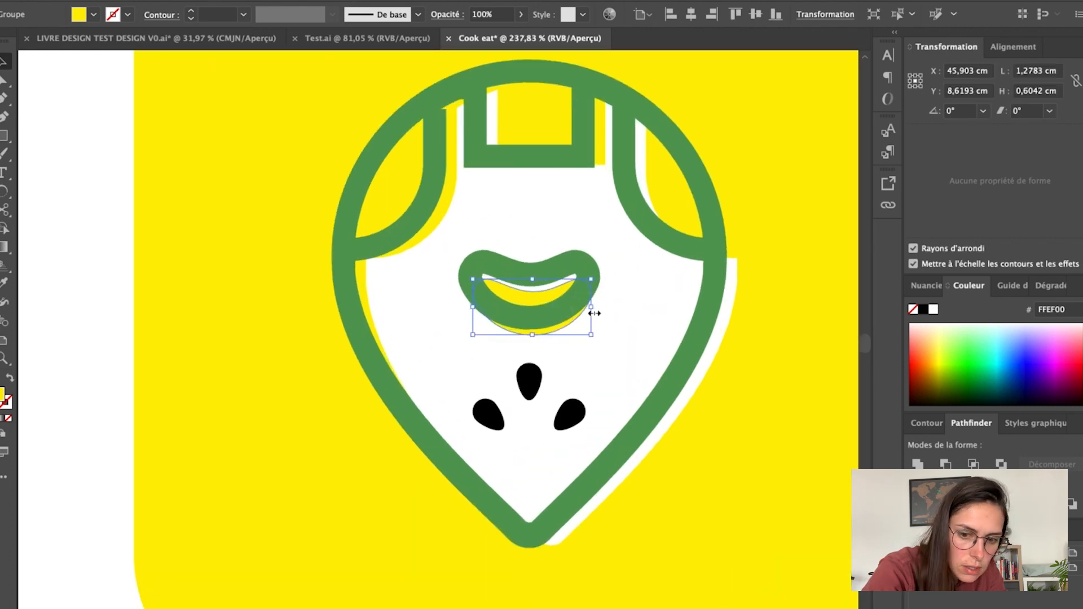
{"action": "scroll", "coordinate": [589, 306], "scroll_direction": "down", "scroll_amount": 3}
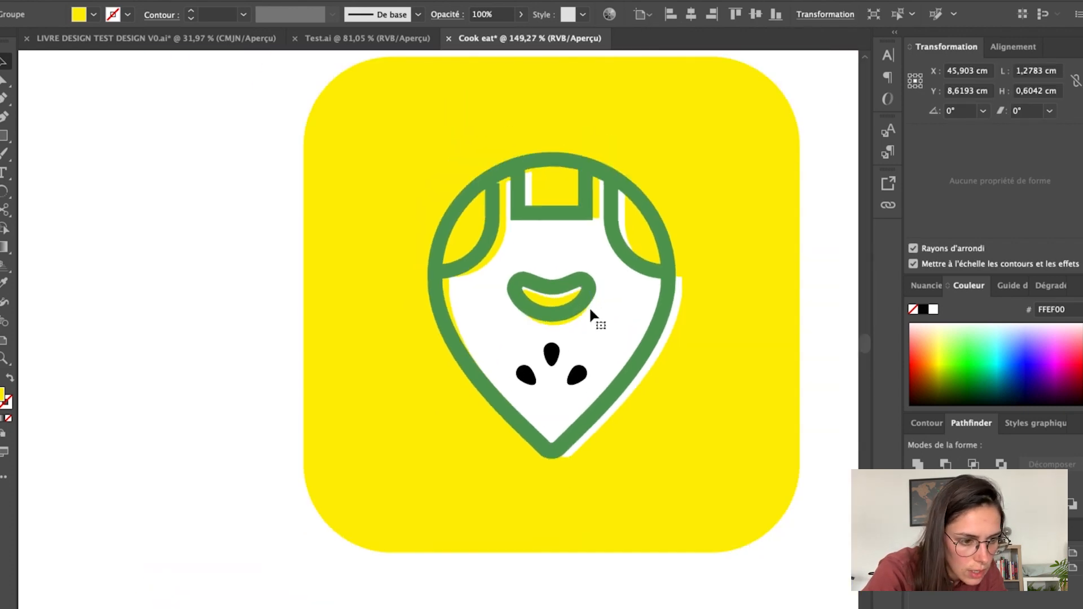
Step: Examine the finished pin icon at a reduced size alongside the original small icons
{"action": "left_click", "coordinate": [744, 148]}
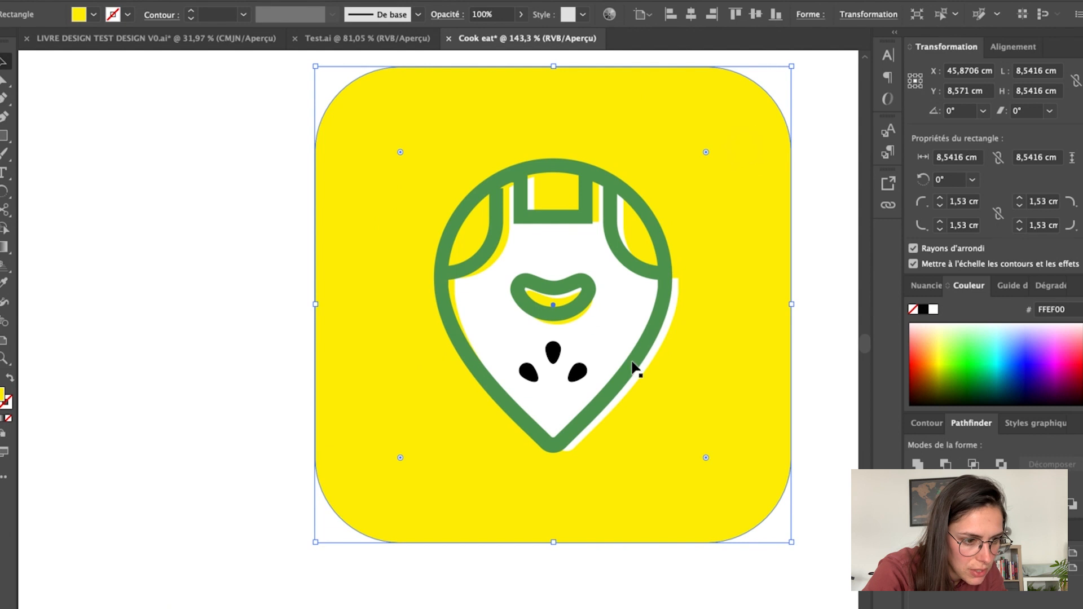
{"action": "left_click", "coordinate": [811, 258]}
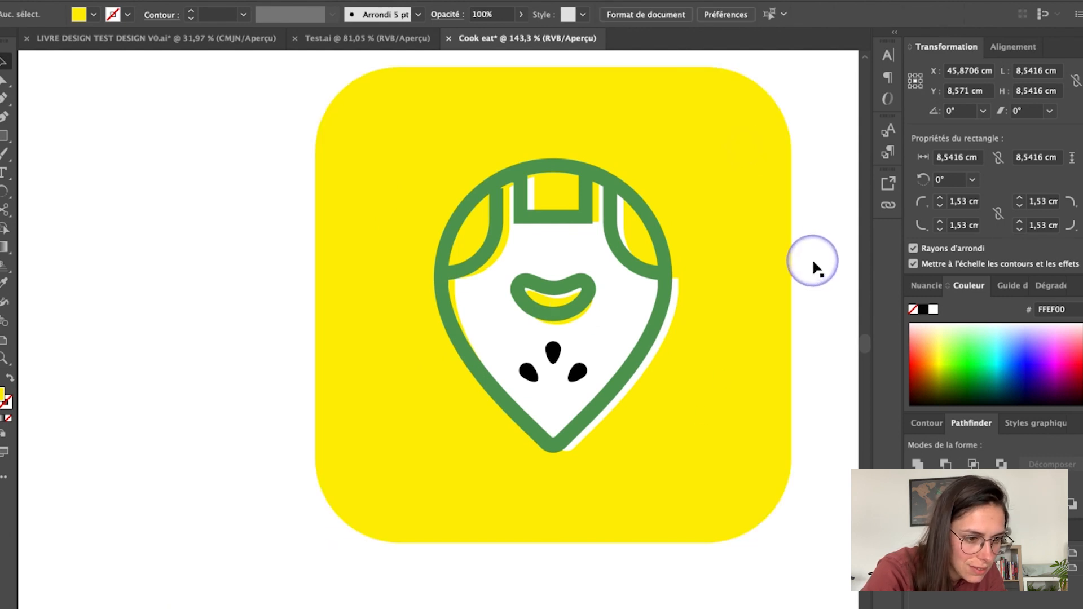
{"action": "scroll", "coordinate": [811, 259], "scroll_direction": "down", "scroll_amount": 3}
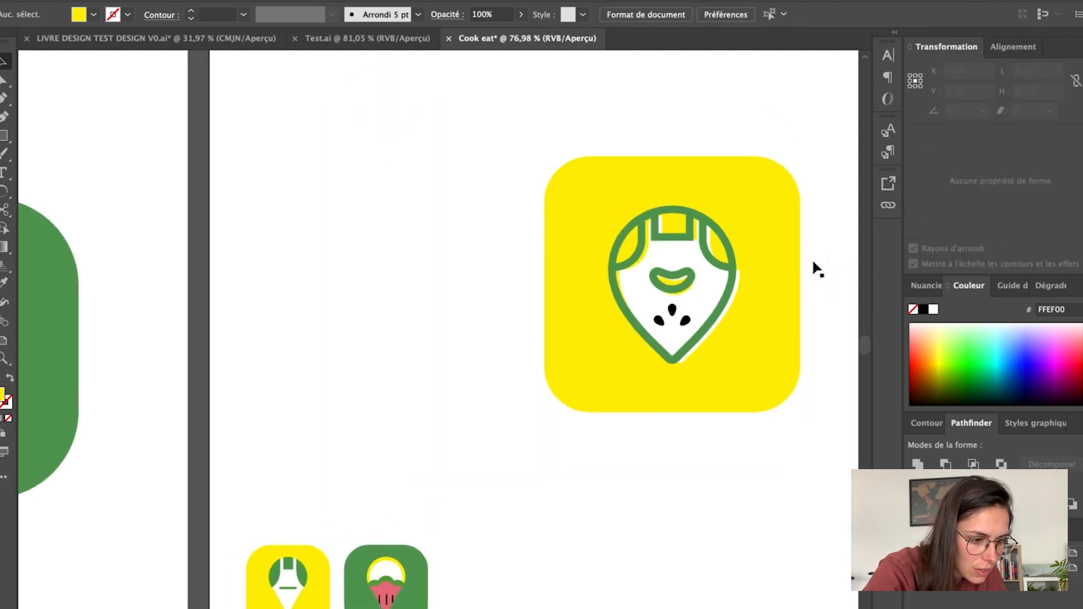
{"action": "scroll", "coordinate": [811, 258], "scroll_direction": "right", "scroll_amount": 3}
{"action": "scroll", "coordinate": [811, 258], "scroll_direction": "down", "scroll_amount": 1}
{"action": "scroll", "coordinate": [811, 258], "scroll_direction": "right", "scroll_amount": 3}
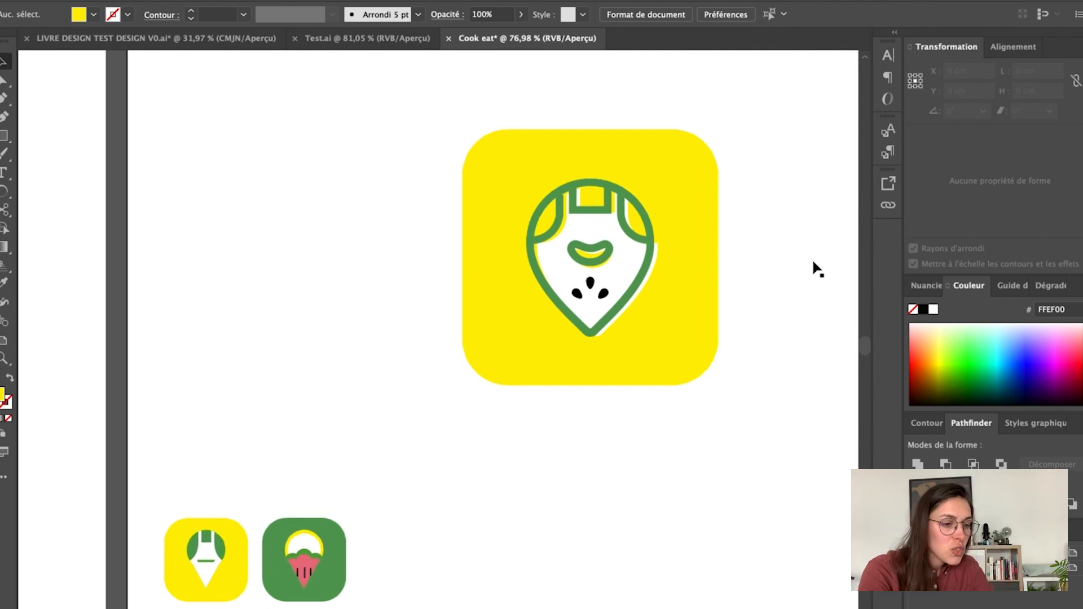
{"action": "scroll", "coordinate": [738, 282], "scroll_direction": "down", "scroll_amount": 3}
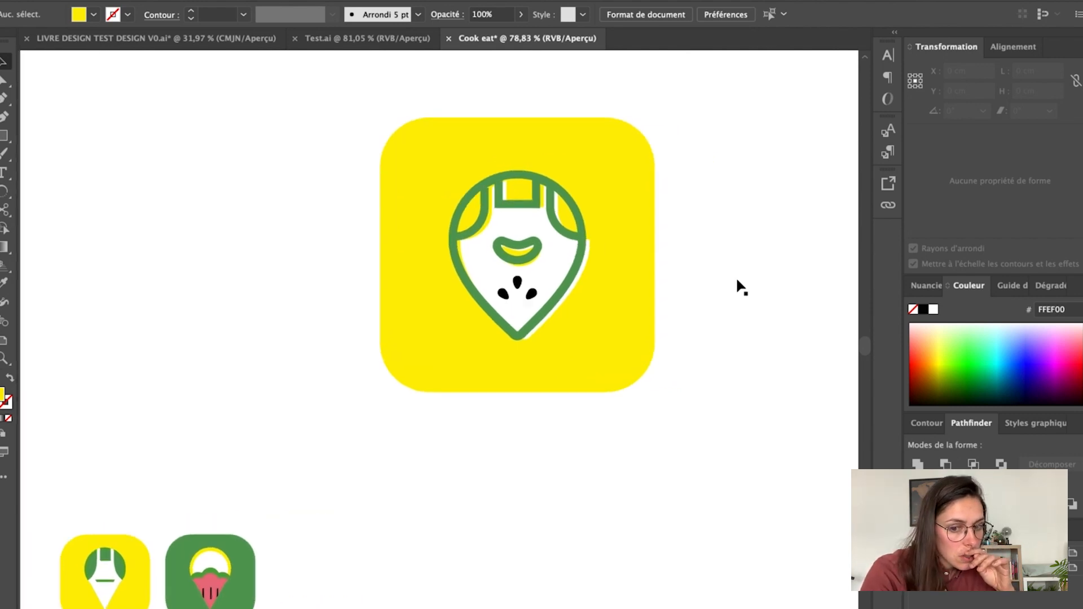
{"action": "scroll", "coordinate": [737, 282], "scroll_direction": "right", "scroll_amount": 3}
{"action": "scroll", "coordinate": [738, 282], "scroll_direction": "up", "scroll_amount": 1}
Step: Move the complete yellow icon to the left half of the artboard and place a copy of it on the right
{"action": "left_click_drag", "start_coordinate": [620, 357], "coordinate": [353, 193]}
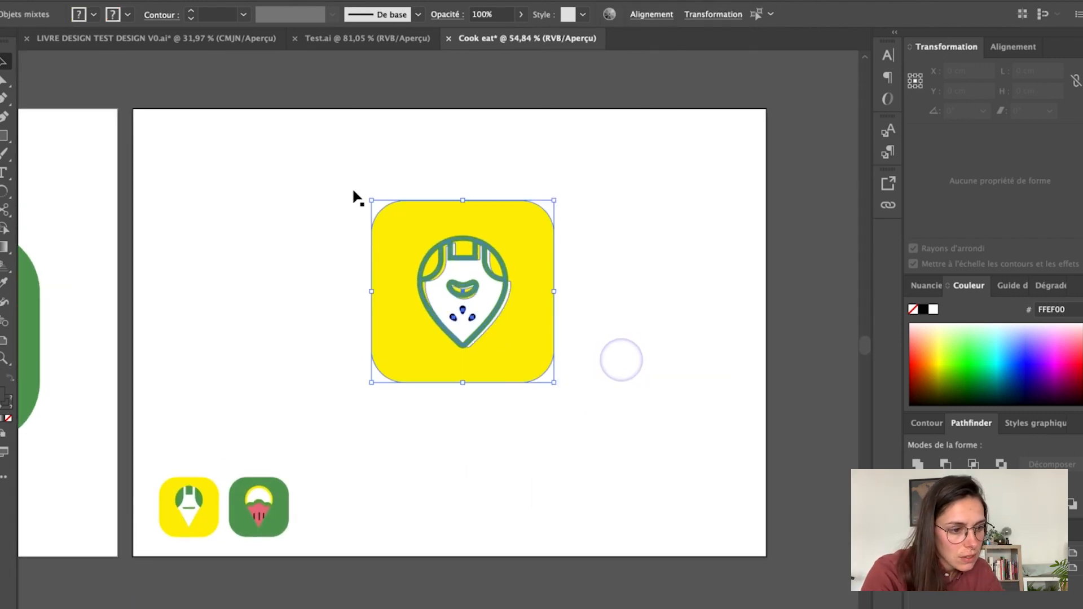
{"action": "left_click_drag", "start_coordinate": [404, 242], "coordinate": [265, 247]}
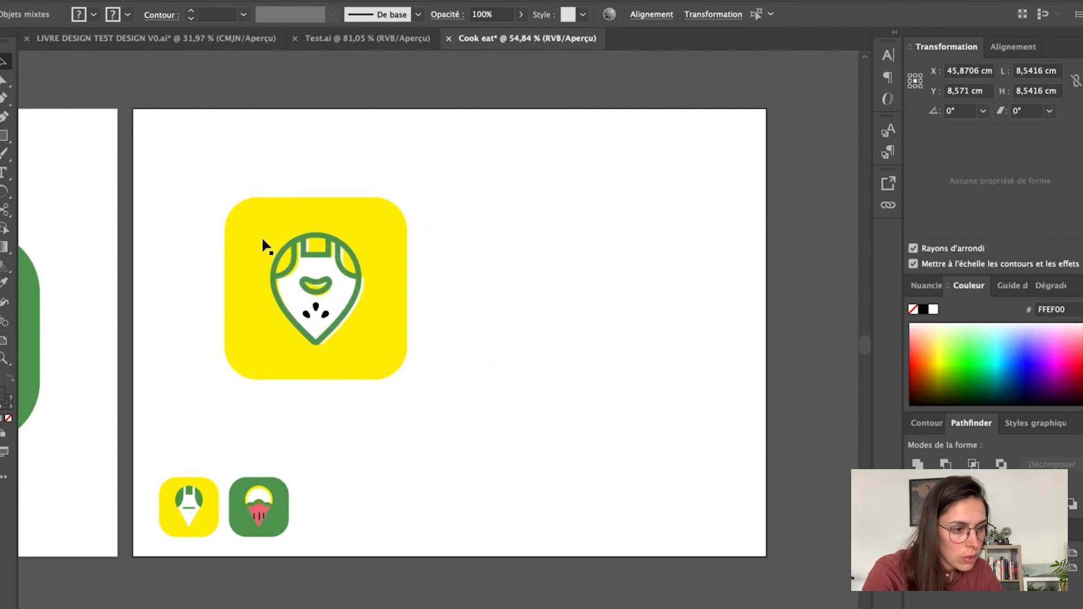
{"action": "left_click", "coordinate": [399, 150]}
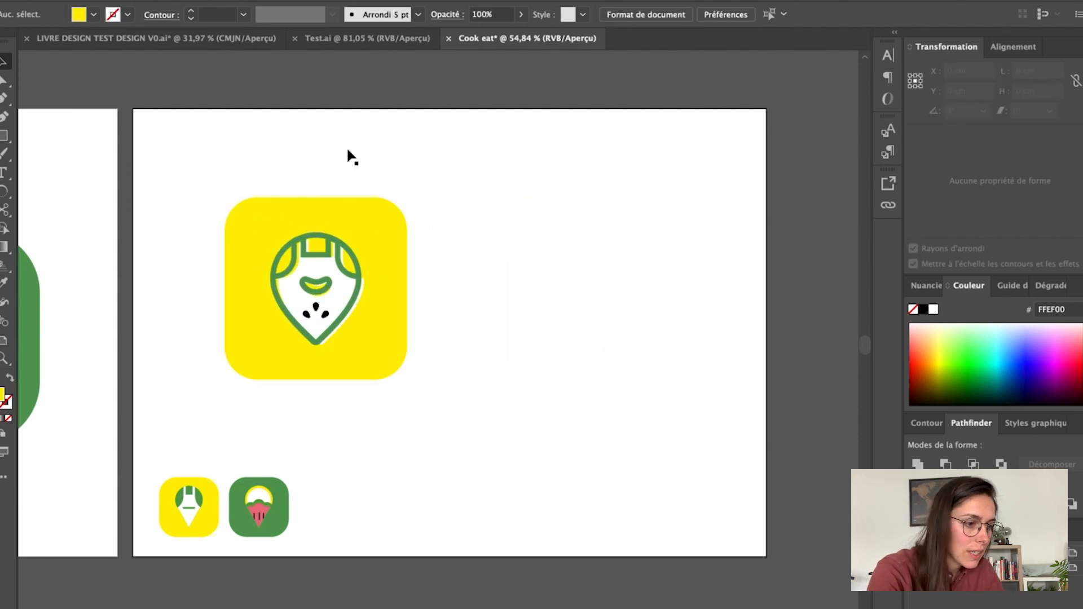
{"action": "left_click_drag", "start_coordinate": [248, 172], "coordinate": [411, 356]}
{"action": "left_click_drag", "start_coordinate": [334, 352], "coordinate": [536, 363]}
{"action": "left_click", "coordinate": [659, 135]}
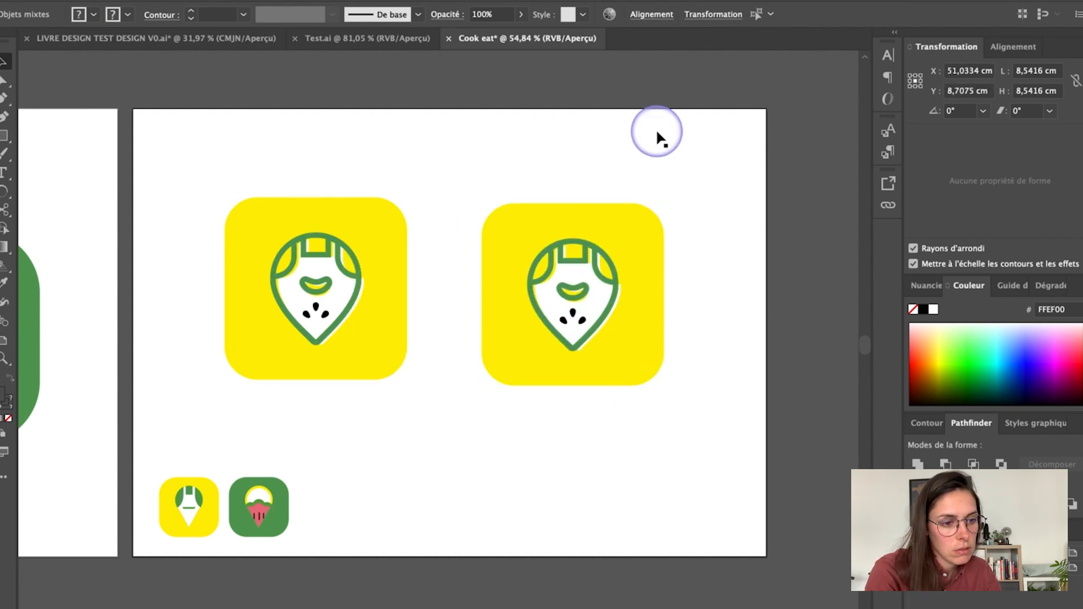
Step: Delete the copy's yellow rounded square and recolor its white apron with the same yellow as the original background
{"action": "left_click", "coordinate": [650, 250]}
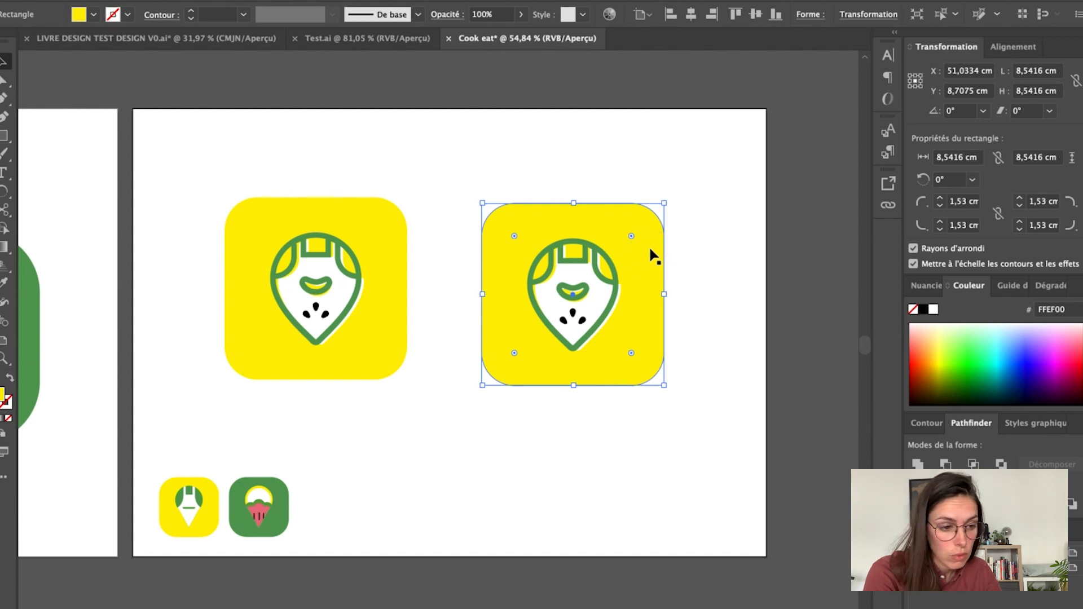
{"action": "key", "text": "Delete"}
{"action": "left_click", "coordinate": [577, 276]}
{"action": "left_click", "coordinate": [4, 283]}
{"action": "left_click", "coordinate": [264, 218]}
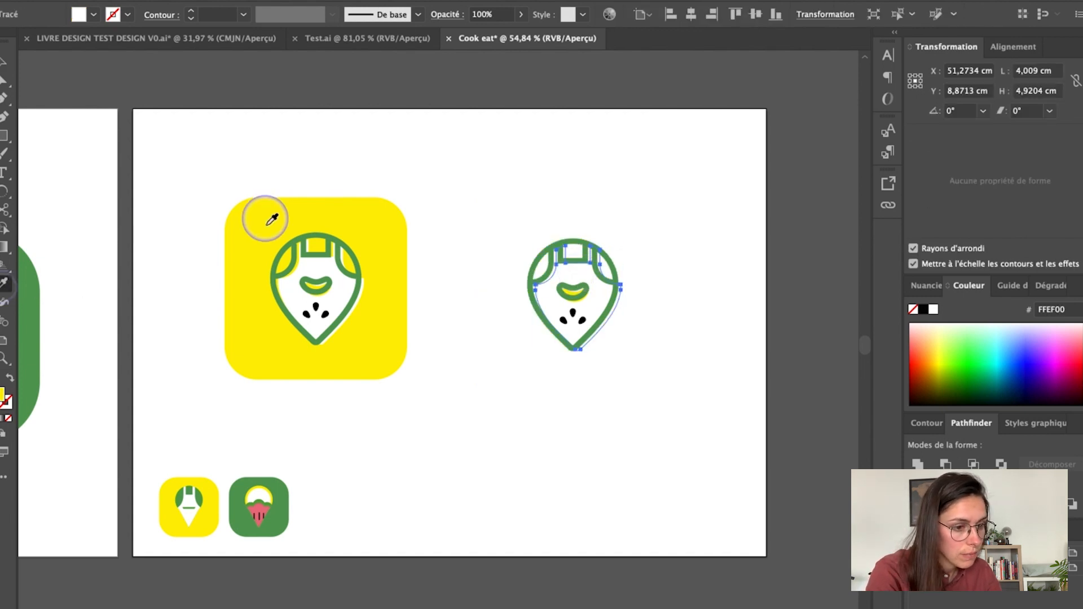
{"action": "left_click", "coordinate": [4, 61]}
Step: Recolor the yellow pocket fill of the standalone pin white, sampling the original icon's apron
{"action": "scroll", "coordinate": [622, 309], "scroll_direction": "up", "scroll_amount": 4}
{"action": "left_click", "coordinate": [533, 282]}
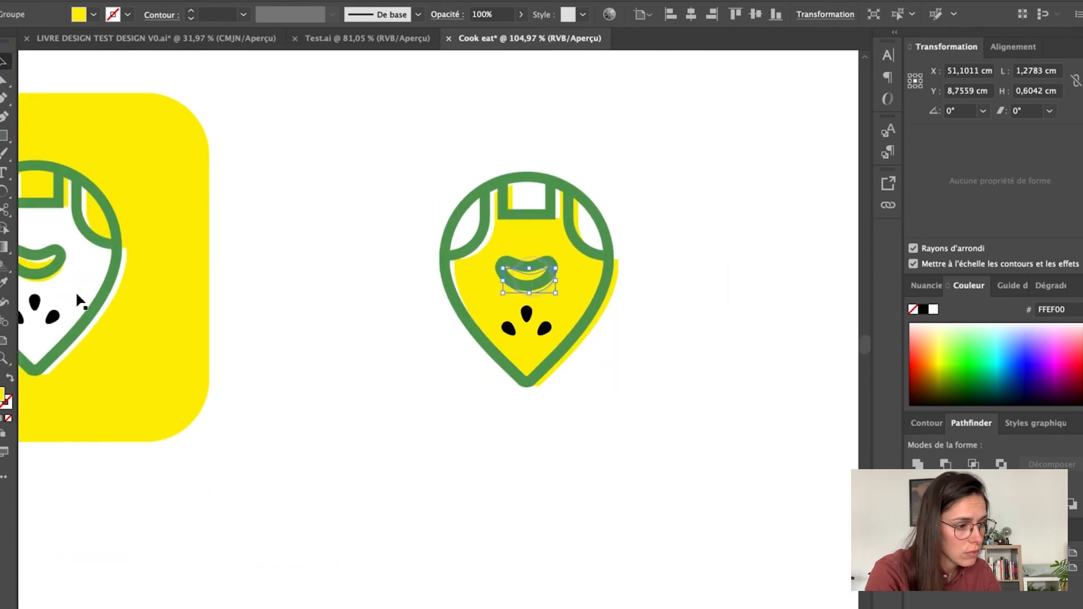
{"action": "left_click", "coordinate": [4, 283]}
{"action": "left_click", "coordinate": [98, 277]}
{"action": "left_click", "coordinate": [4, 61]}
Step: Select the whole standalone pin and shift it up slightly relative to the yellow icon
{"action": "left_click", "coordinate": [392, 136]}
{"action": "scroll", "coordinate": [392, 136], "scroll_direction": "down", "scroll_amount": 4}
{"action": "left_click_drag", "start_coordinate": [391, 133], "coordinate": [499, 229]}
{"action": "left_click", "coordinate": [581, 163]}
Step: Copy the "Cook EAT" title from the neighboring artboard and place it beneath the standalone pin
{"action": "scroll", "coordinate": [582, 163], "scroll_direction": "left", "scroll_amount": 5}
{"action": "left_click", "coordinate": [56, 96]}
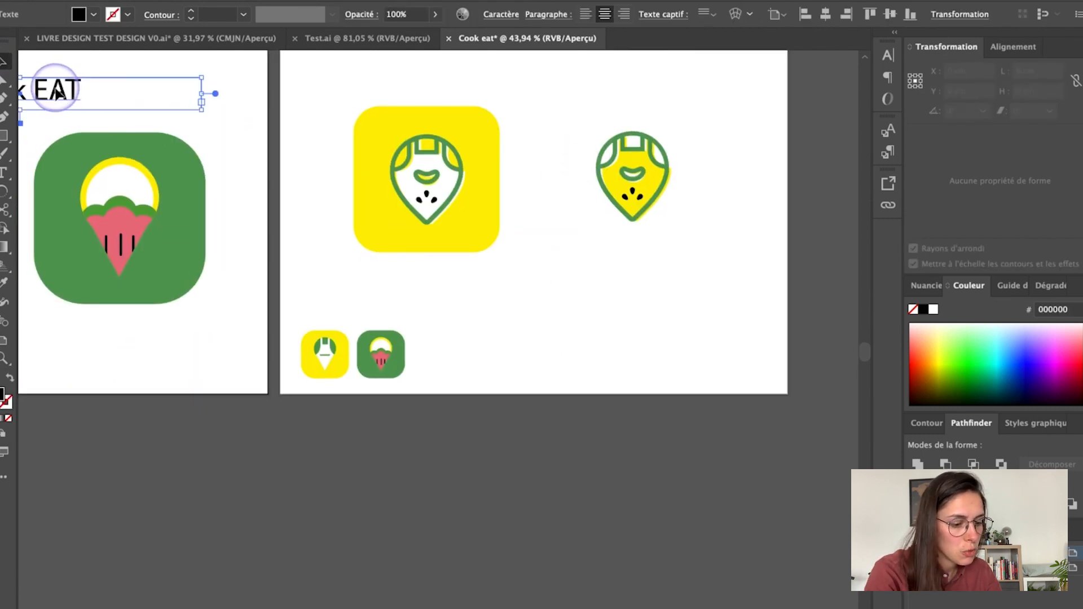
{"action": "left_click_drag", "start_coordinate": [56, 95], "coordinate": [481, 347]}
{"action": "left_click", "coordinate": [617, 265]}
{"action": "left_click_drag", "start_coordinate": [616, 261], "coordinate": [653, 241]}
Step: Nudge the copied title left to center it under the standalone pin
{"action": "scroll", "coordinate": [653, 241], "scroll_direction": "up", "scroll_amount": 5}
{"action": "key", "text": "Left"}
{"action": "key", "text": "Left"}
{"action": "key", "text": "Left"}
{"action": "key", "text": "Left"}
{"action": "key", "text": "Left"}
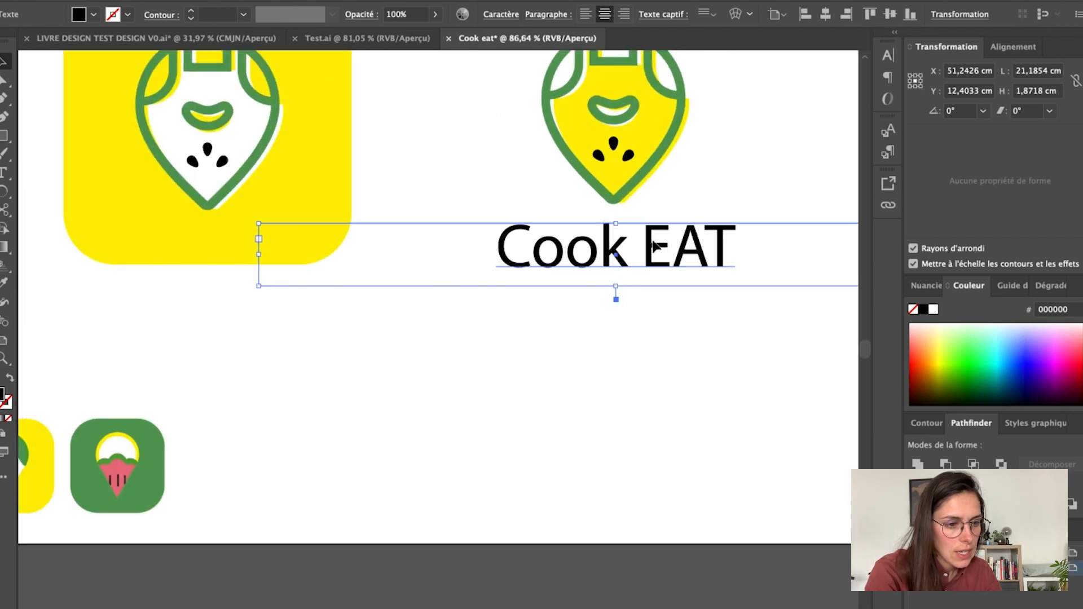
{"action": "scroll", "coordinate": [652, 240], "scroll_direction": "down", "scroll_amount": 3}
{"action": "scroll", "coordinate": [652, 240], "scroll_direction": "up", "scroll_amount": 4}
{"action": "scroll", "coordinate": [652, 239], "scroll_direction": "up", "scroll_amount": 3}
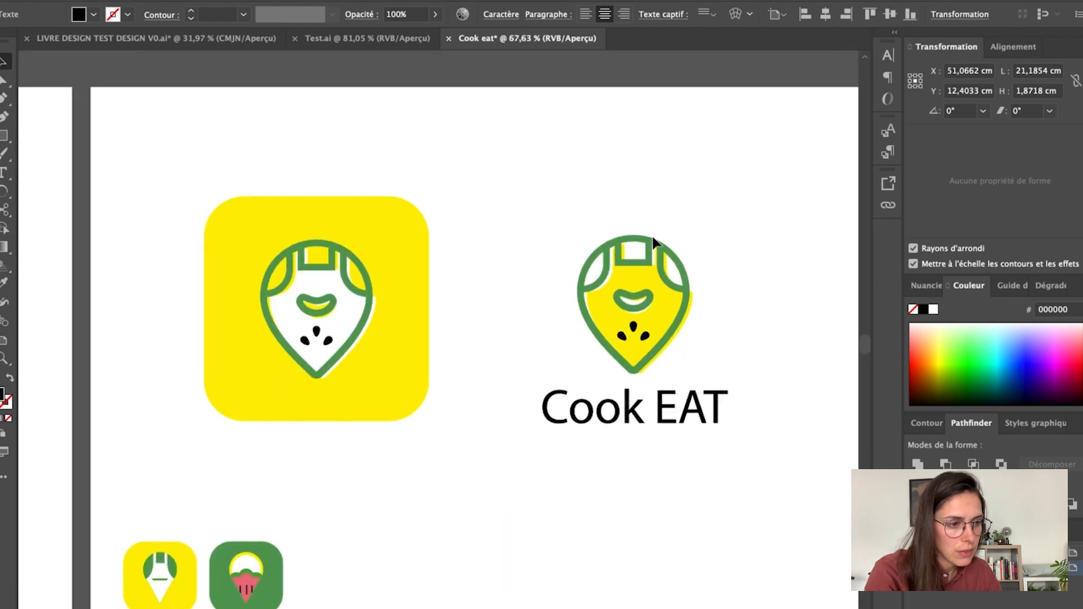
Step: Set the copied title's font to Concert One
{"action": "scroll", "coordinate": [696, 141], "scroll_direction": "down", "scroll_amount": 2}
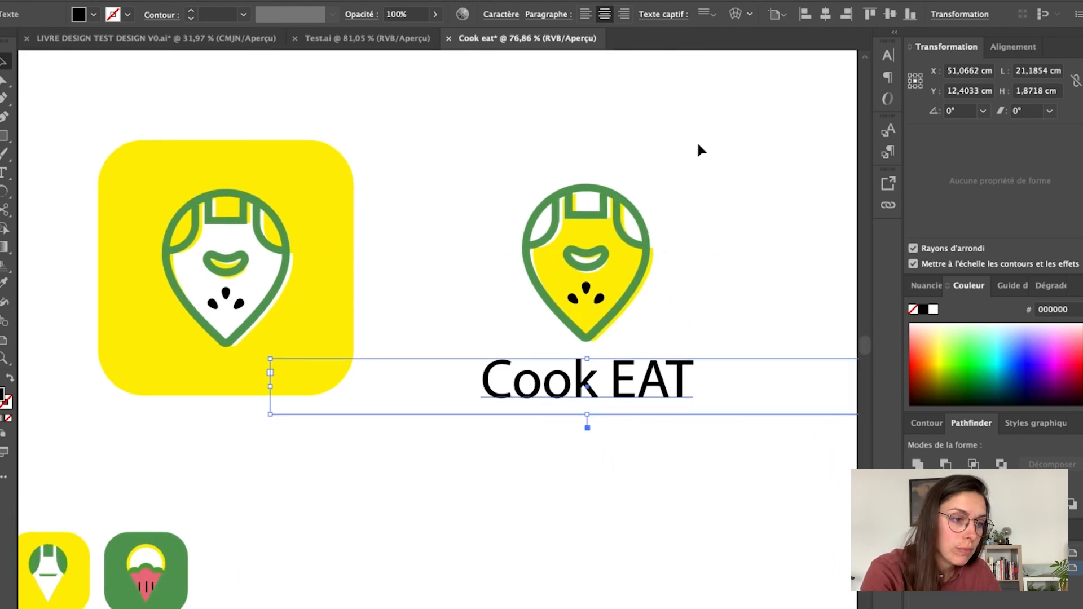
{"action": "left_click", "coordinate": [501, 14]}
{"action": "type", "text": "c"}
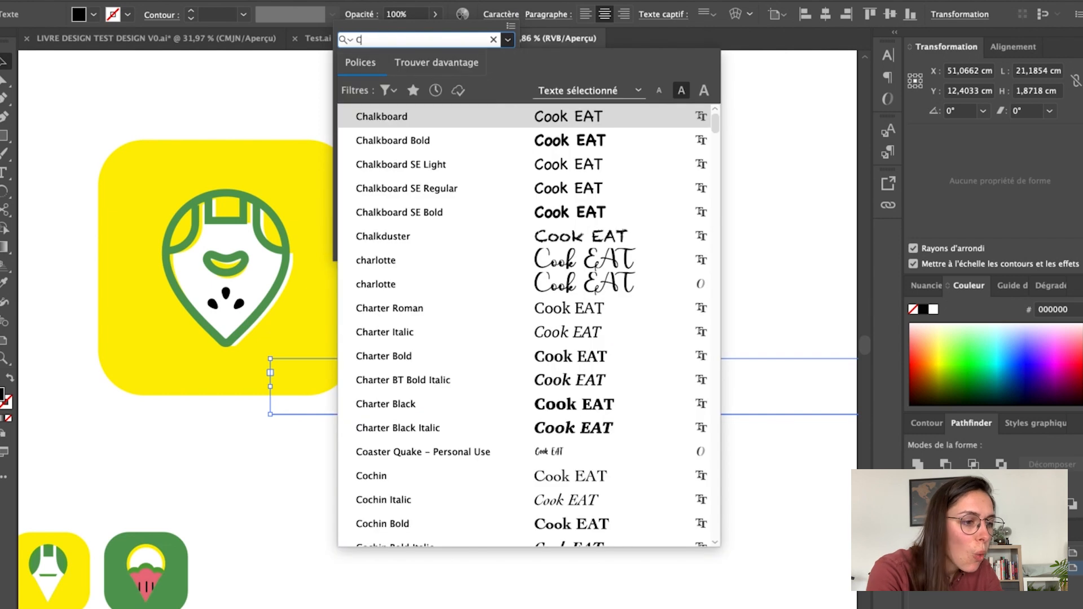
{"action": "type", "text": "o"}
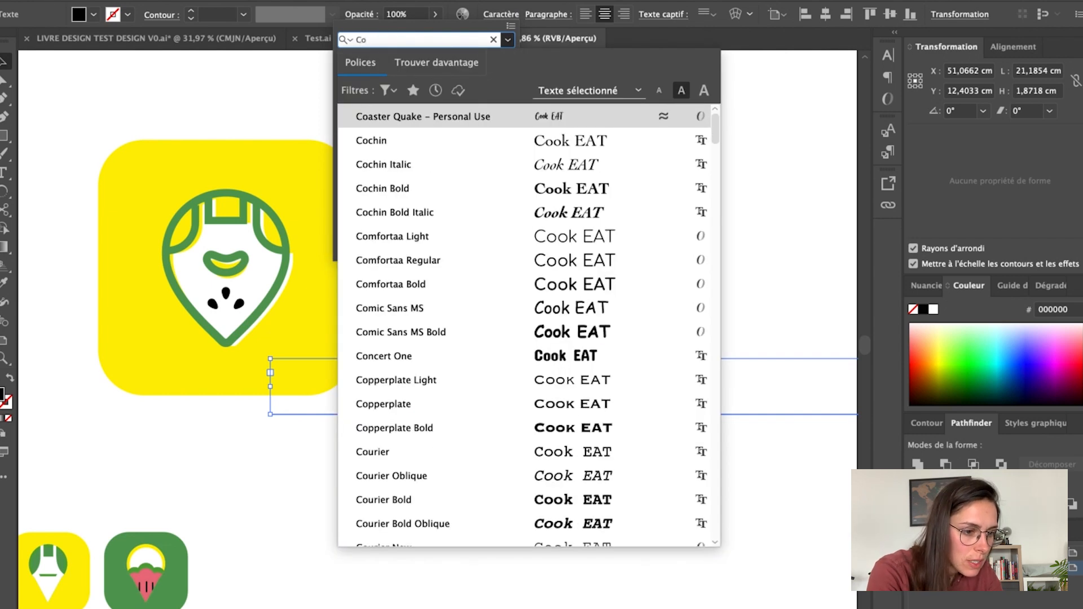
{"action": "left_click", "coordinate": [387, 357]}
Step: Change the copied title to read "Cookeat" and adjust its position slightly beneath the pin
{"action": "left_click", "coordinate": [665, 394]}
{"action": "left_click_drag", "start_coordinate": [702, 387], "coordinate": [586, 385]}
{"action": "type", "text": "eat"}
{"action": "key", "text": "Escape"}
{"action": "left_click", "coordinate": [472, 117]}
{"action": "left_click", "coordinate": [585, 387]}
{"action": "left_click_drag", "start_coordinate": [586, 389], "coordinate": [588, 393]}
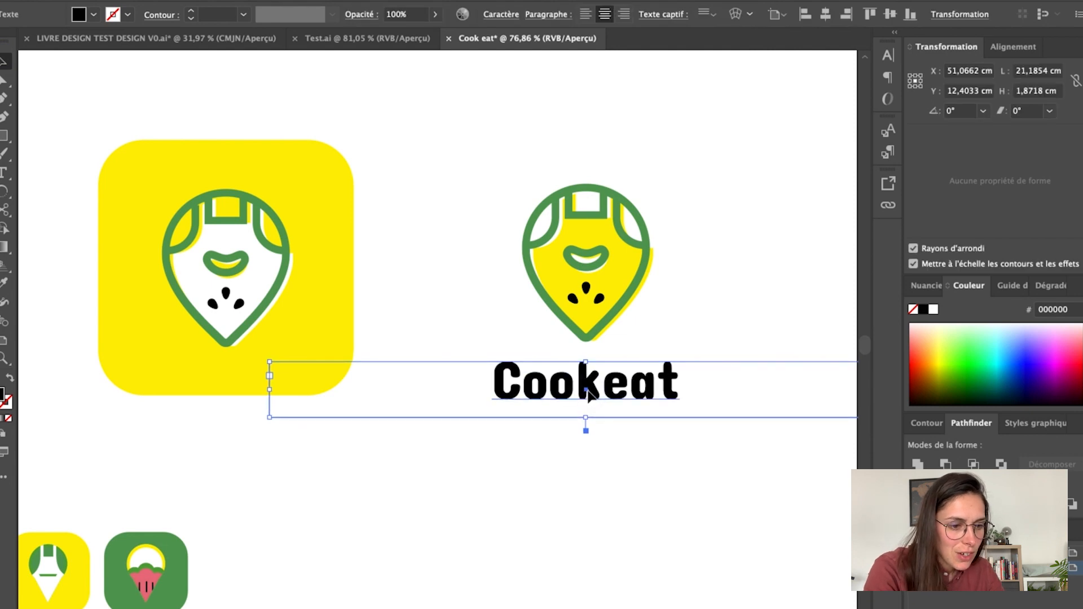
Step: Examine the original "Cook EAT" title and its two icons for comparison with the redesign
{"action": "scroll", "coordinate": [588, 392], "scroll_direction": "down", "scroll_amount": 7}
{"action": "left_click", "coordinate": [685, 276]}
{"action": "scroll", "coordinate": [478, 220], "scroll_direction": "left", "scroll_amount": 8}
{"action": "scroll", "coordinate": [680, 134], "scroll_direction": "up", "scroll_amount": 6}
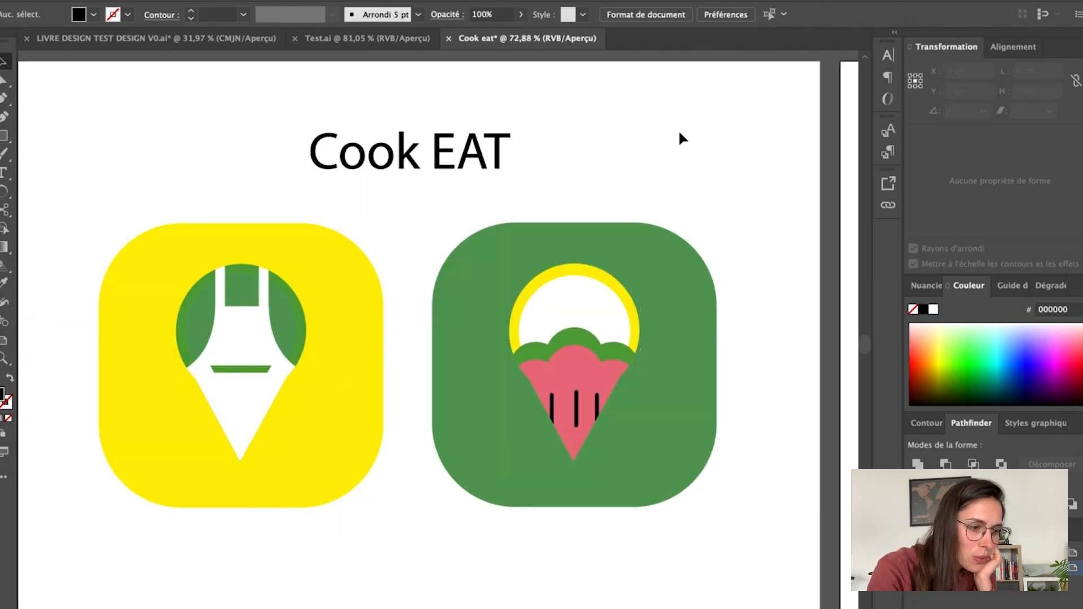